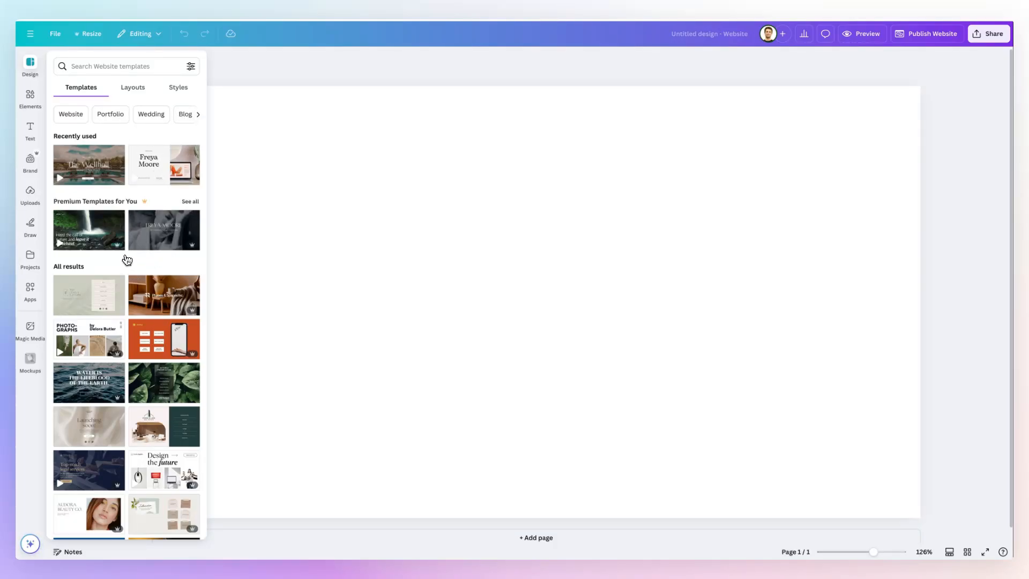
Look through the website templates, the page layouts and their options for matching a brand style.
scroll(129, 256, down, 6)
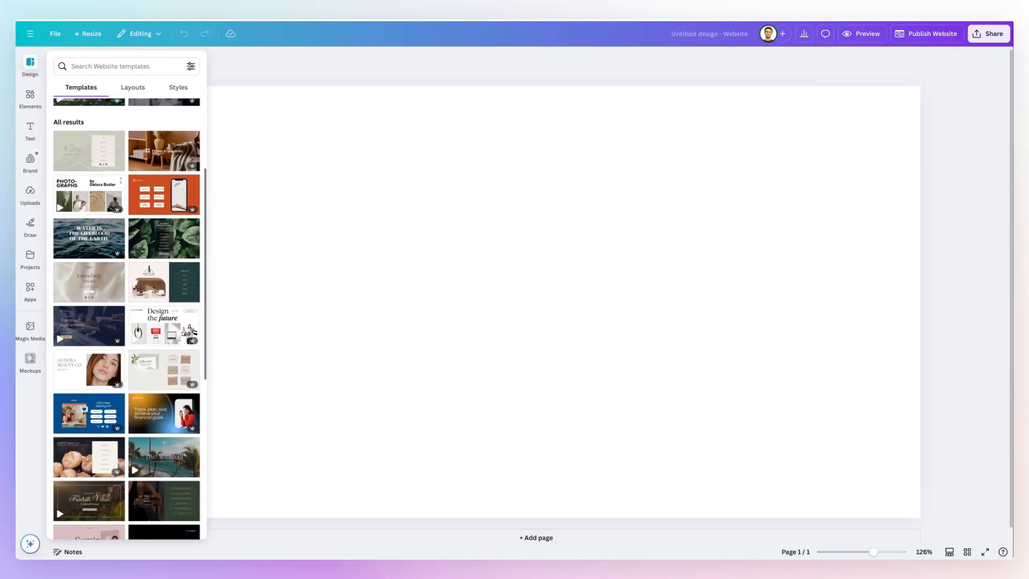
scroll(129, 322, up, 6)
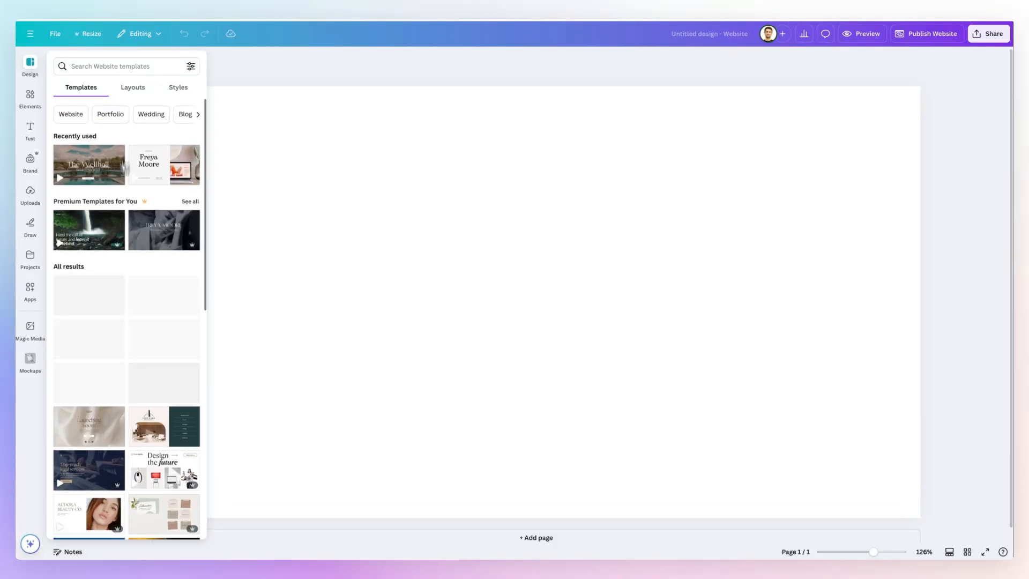
click(132, 89)
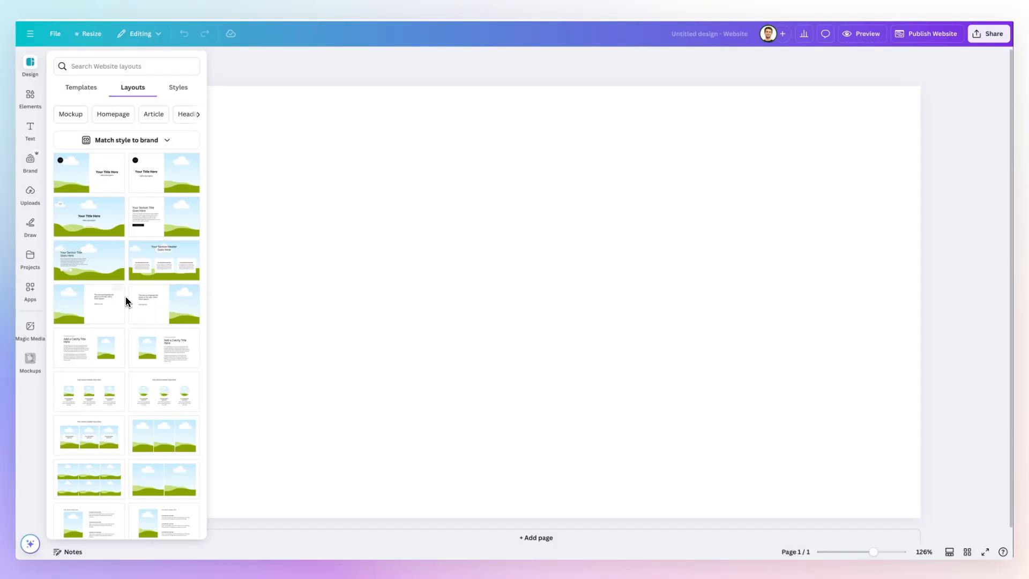
click(157, 142)
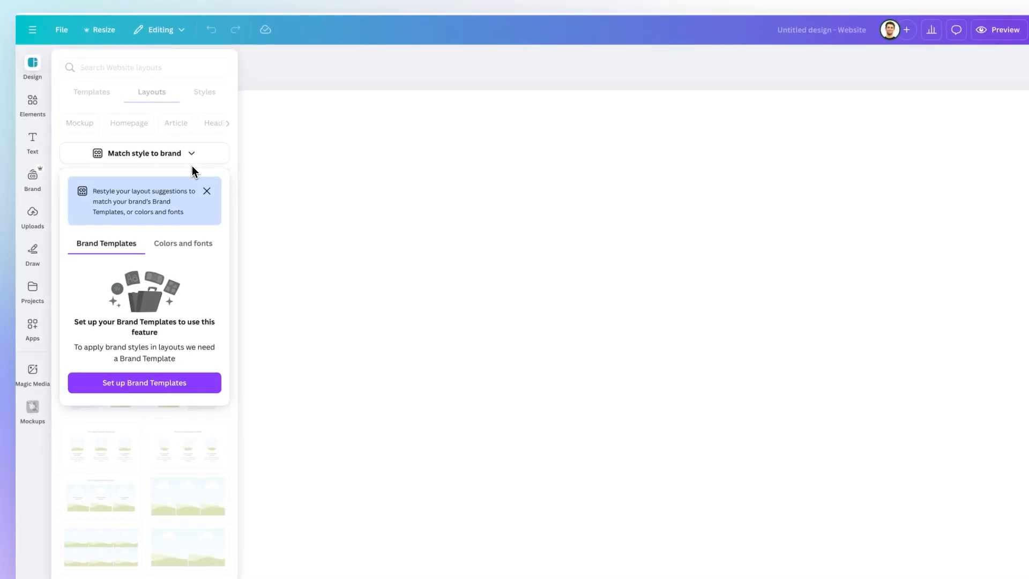
click(207, 191)
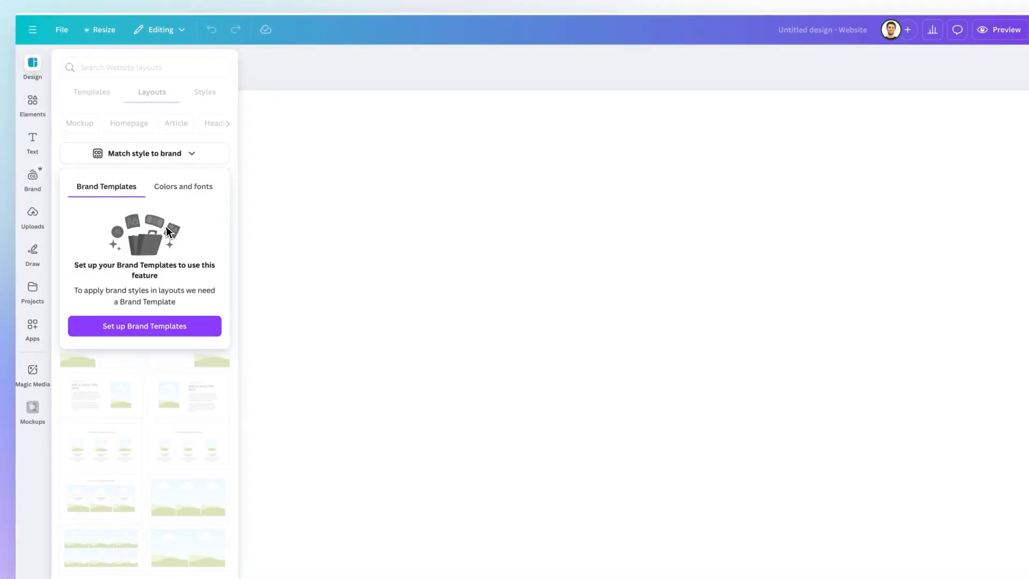
click(115, 126)
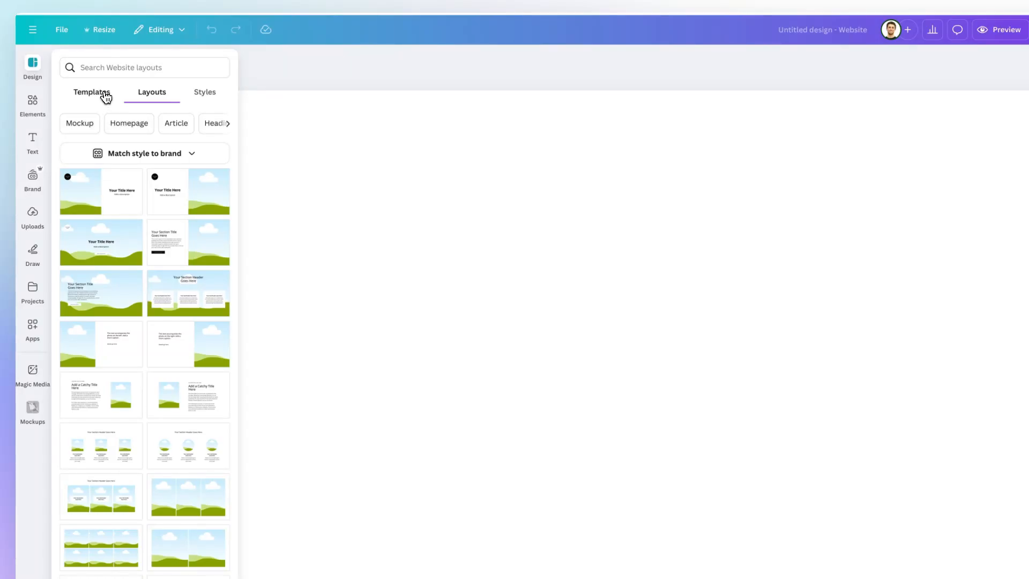
Apply the first page of the Law Firm Website in Gold Blue Sleek Corporate Style template to the blank page.
click(105, 94)
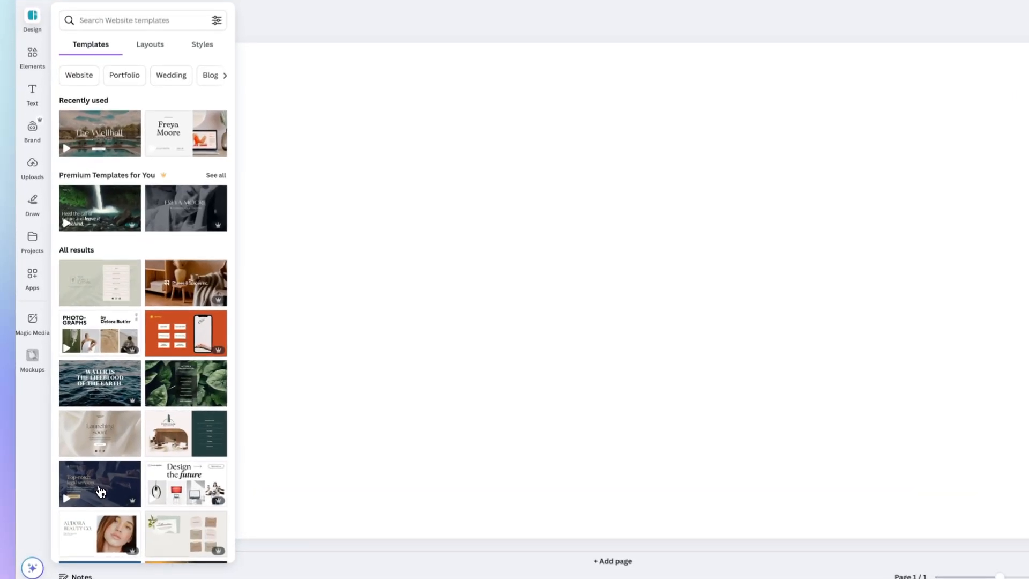
click(89, 470)
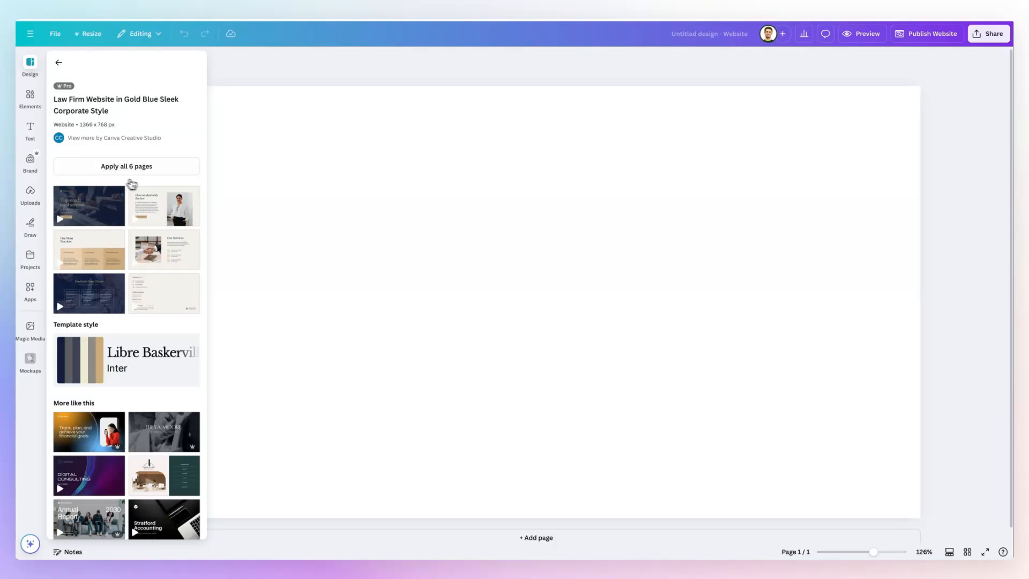
click(94, 209)
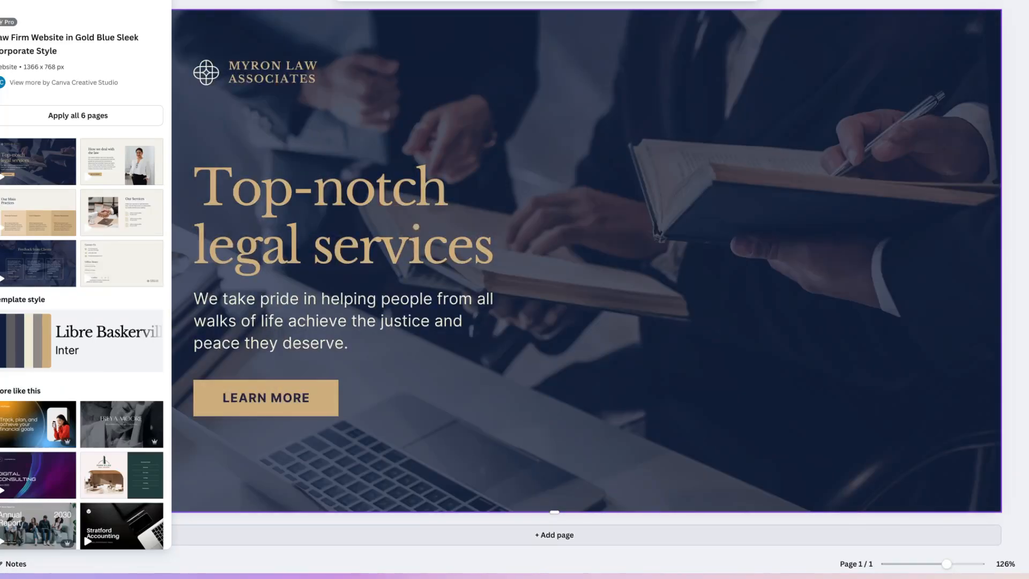
Add a second page and fill it with the template's "How we deal with the law" page.
click(554, 535)
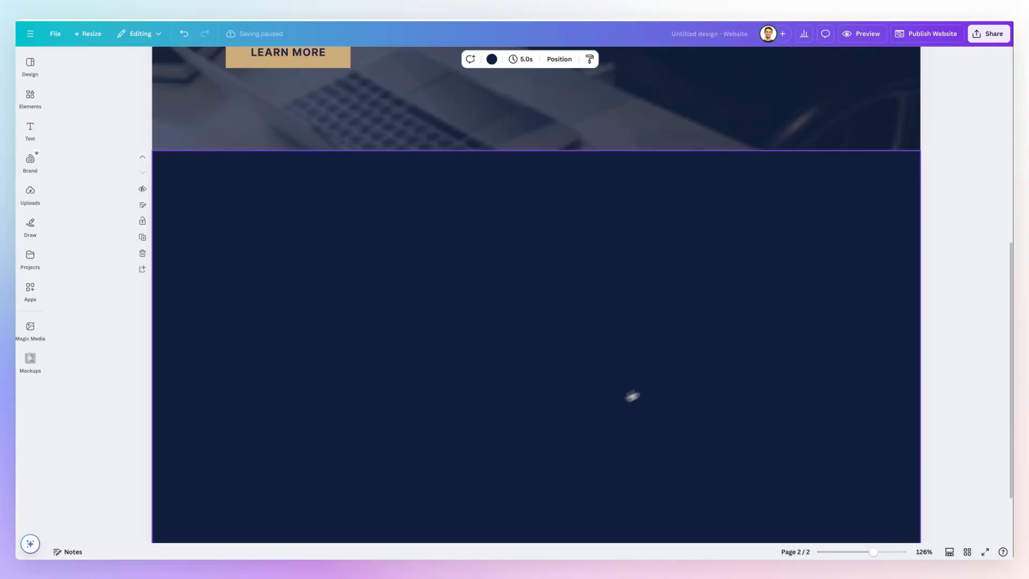
scroll(426, 424, up, 2)
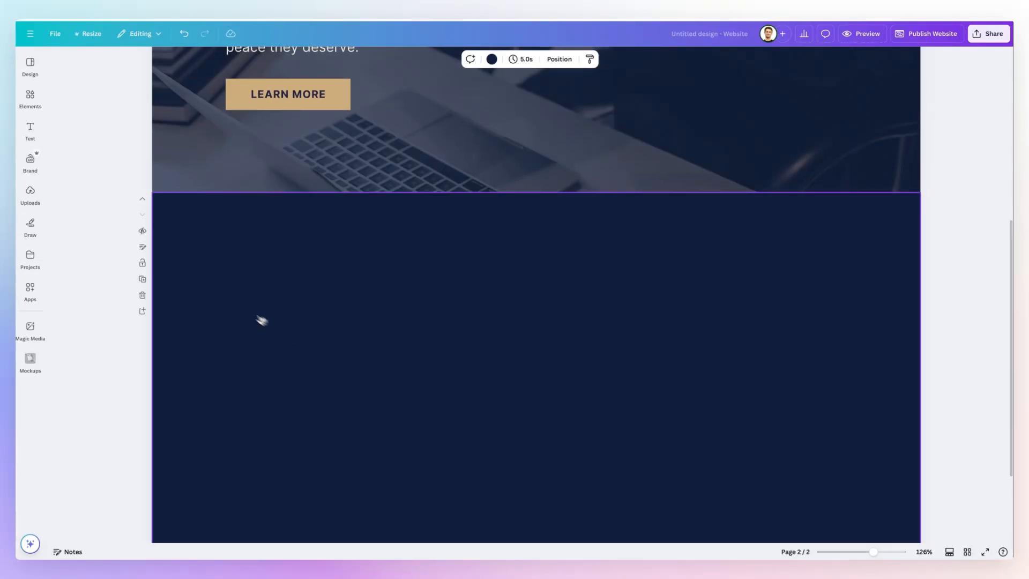
click(30, 64)
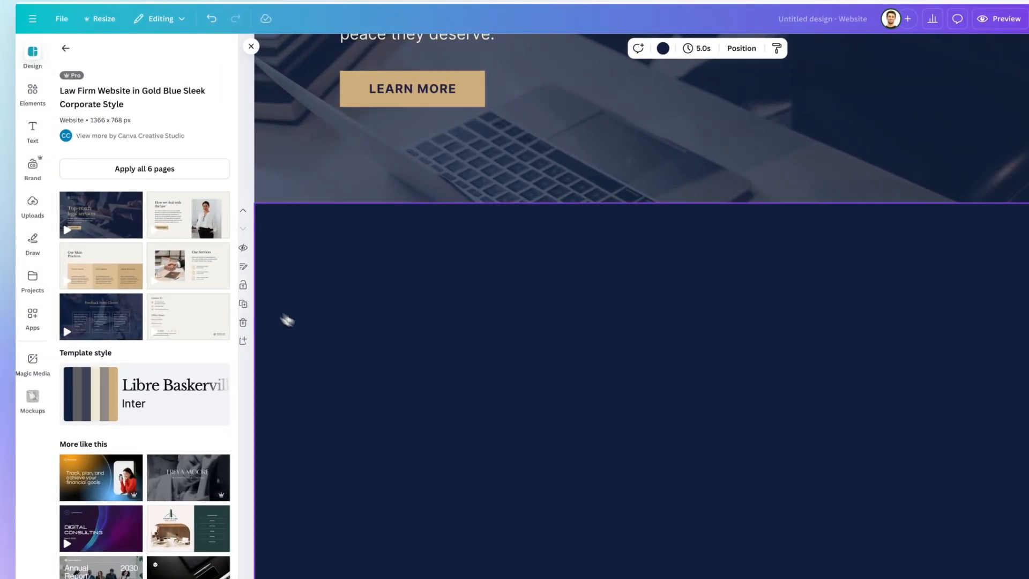
scroll(313, 305, down, 3)
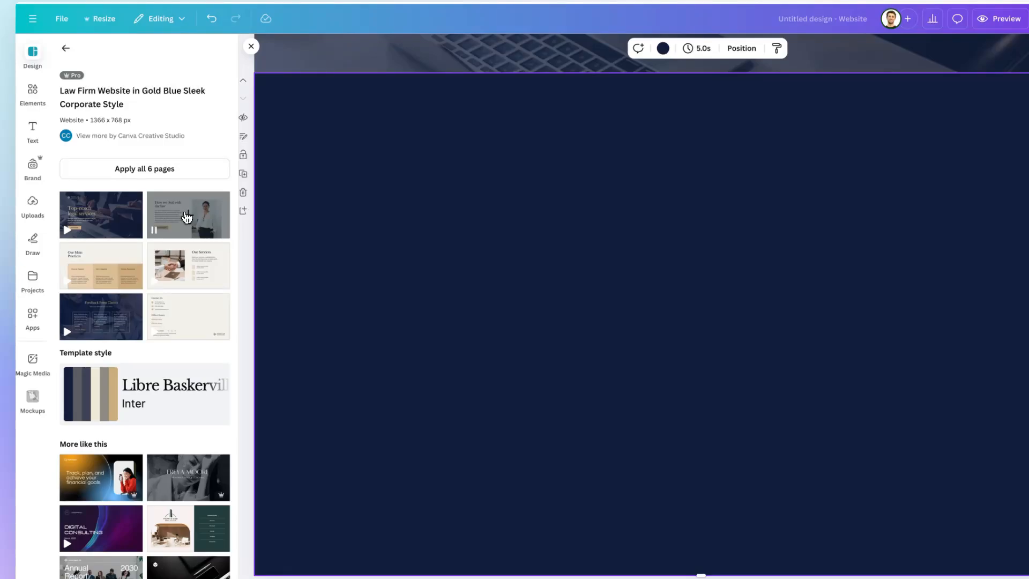
click(186, 217)
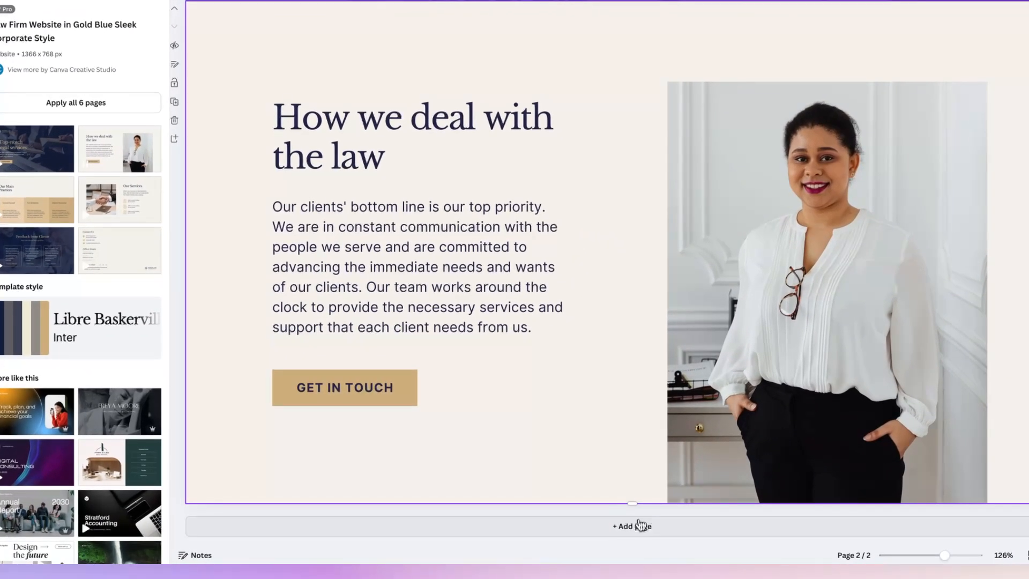
Add a third page and fill it with the template's "Feedback from Clients" page.
click(632, 524)
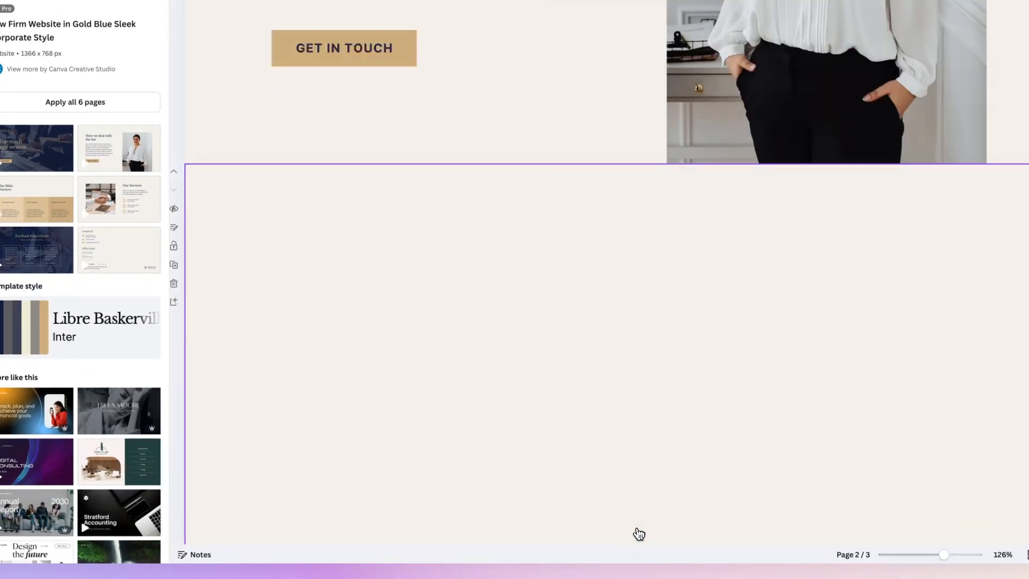
click(31, 213)
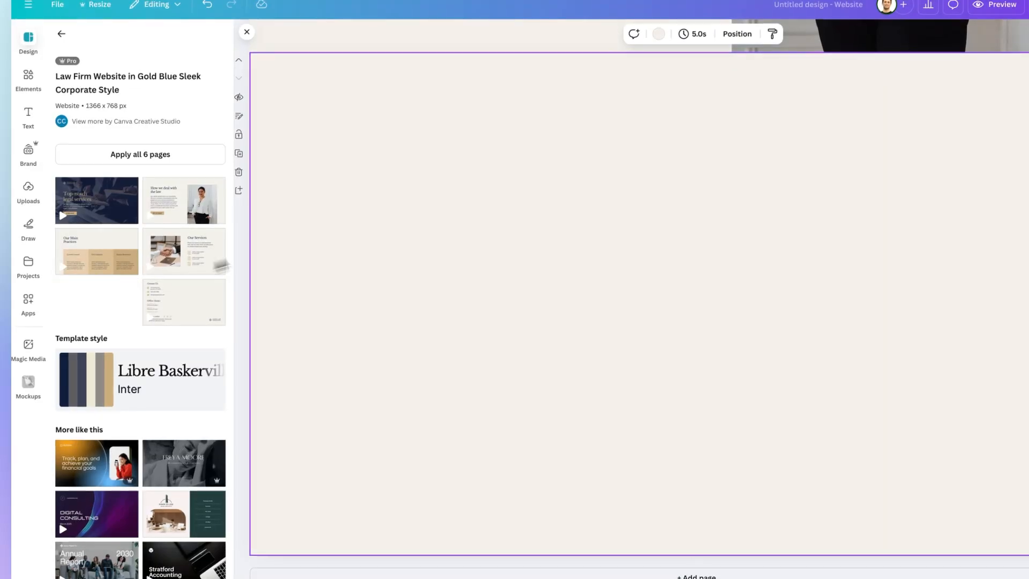
drag(220, 265, 368, 196)
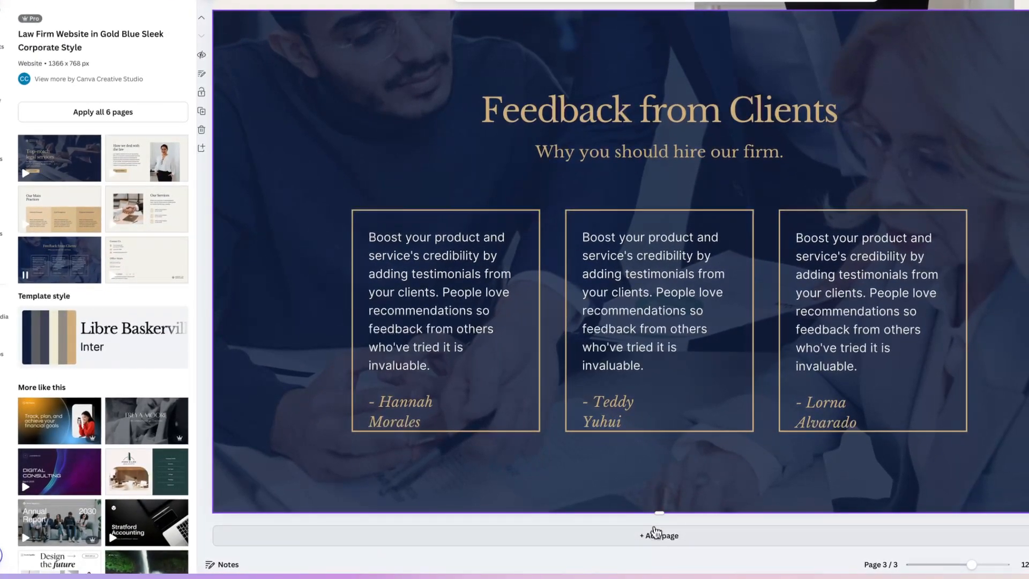
Add a fourth page with the template's "Our Services" page and a fifth with its "Contact Us" page.
click(655, 532)
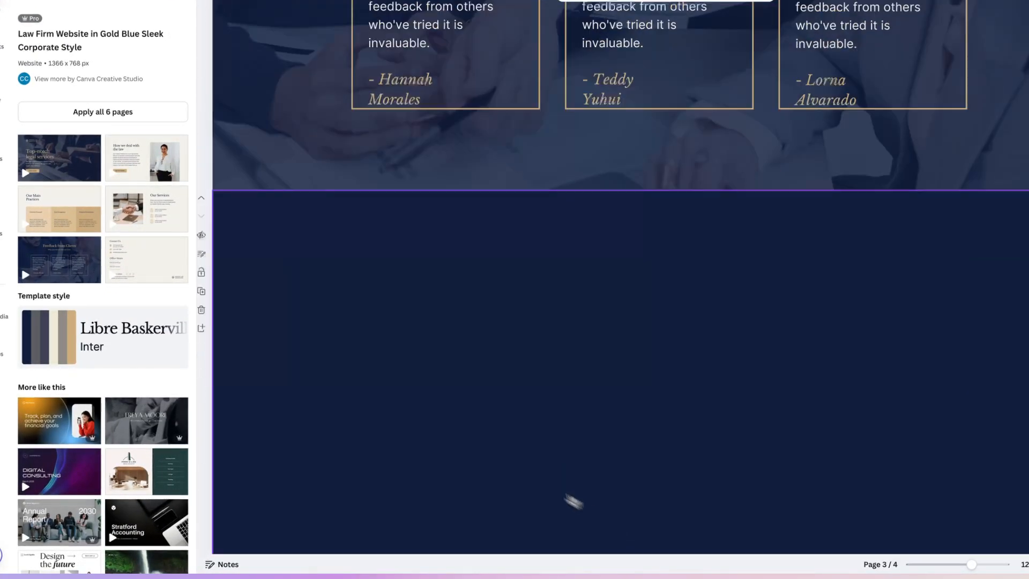
drag(146, 208, 318, 204)
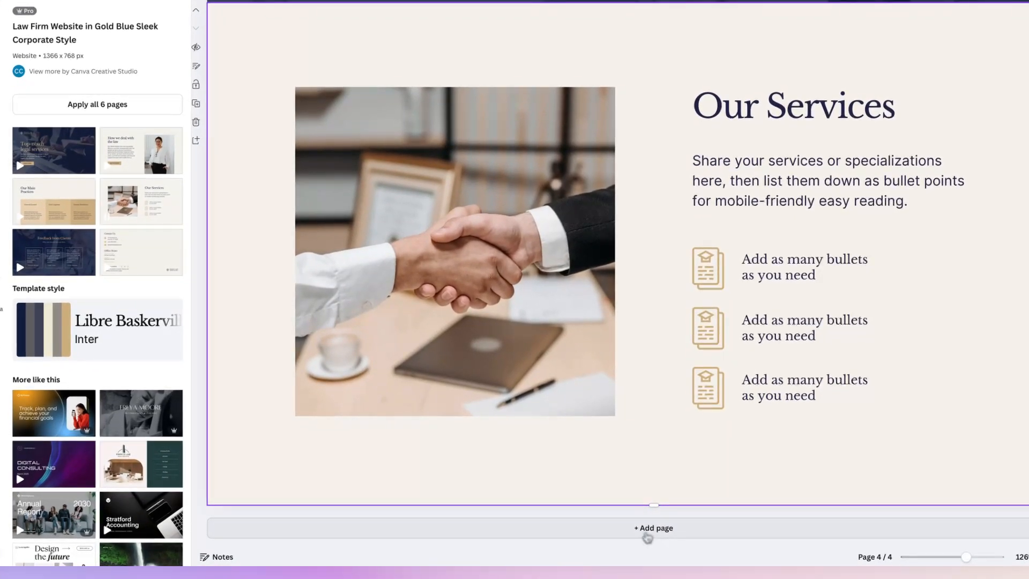
click(648, 531)
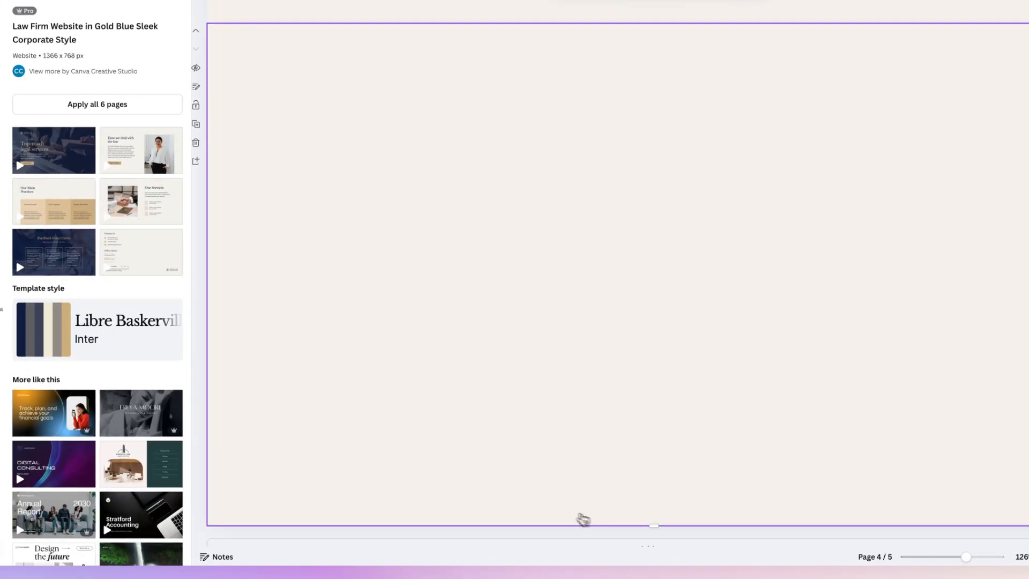
drag(140, 252, 285, 208)
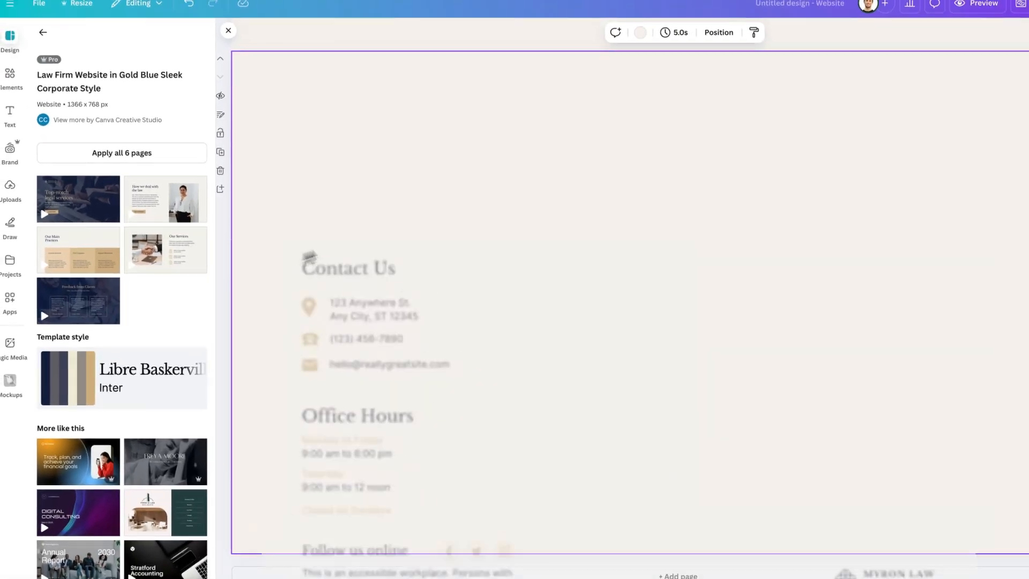
drag(309, 256, 397, 220)
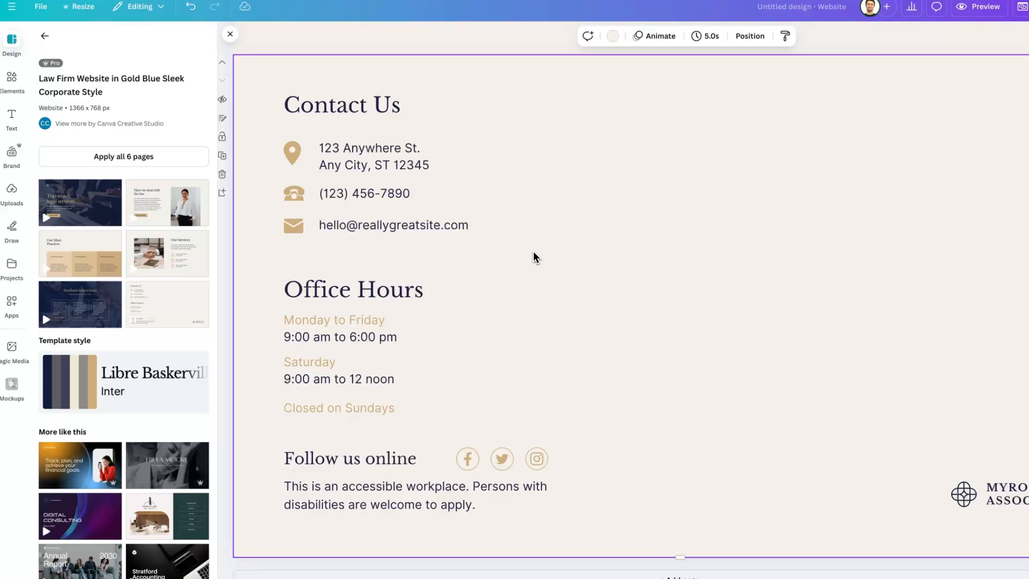
Duplicate the Myron Law Associates logo group on the first page and place the copy level with the original, to its right.
scroll(534, 257, up, 10)
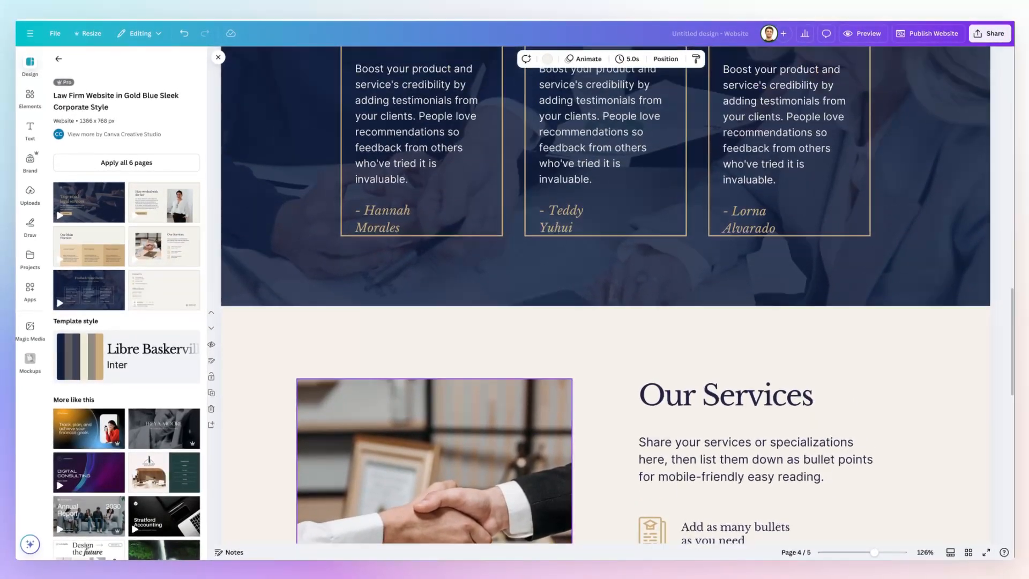
scroll(479, 247, up, 6)
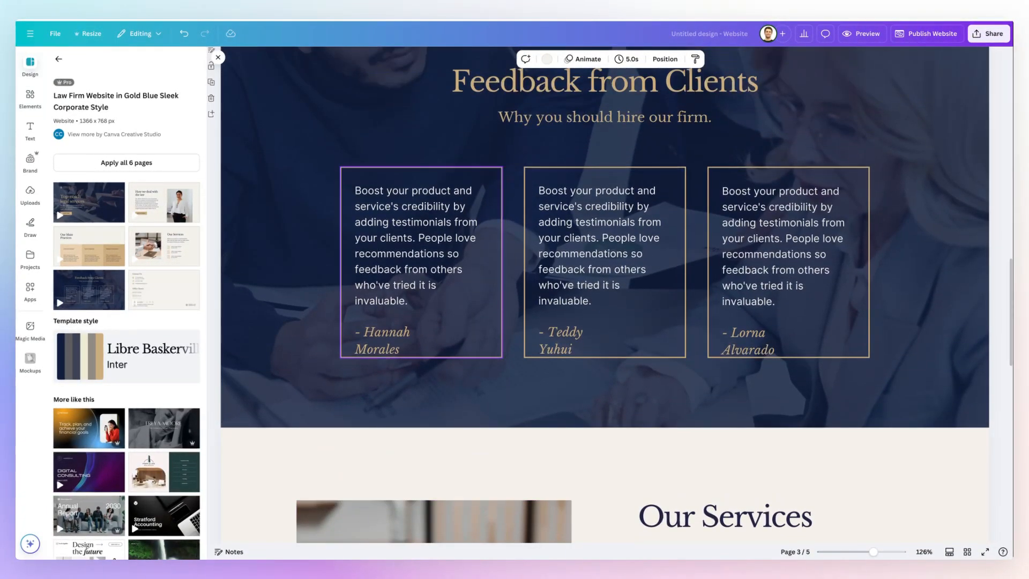
scroll(478, 247, up, 10)
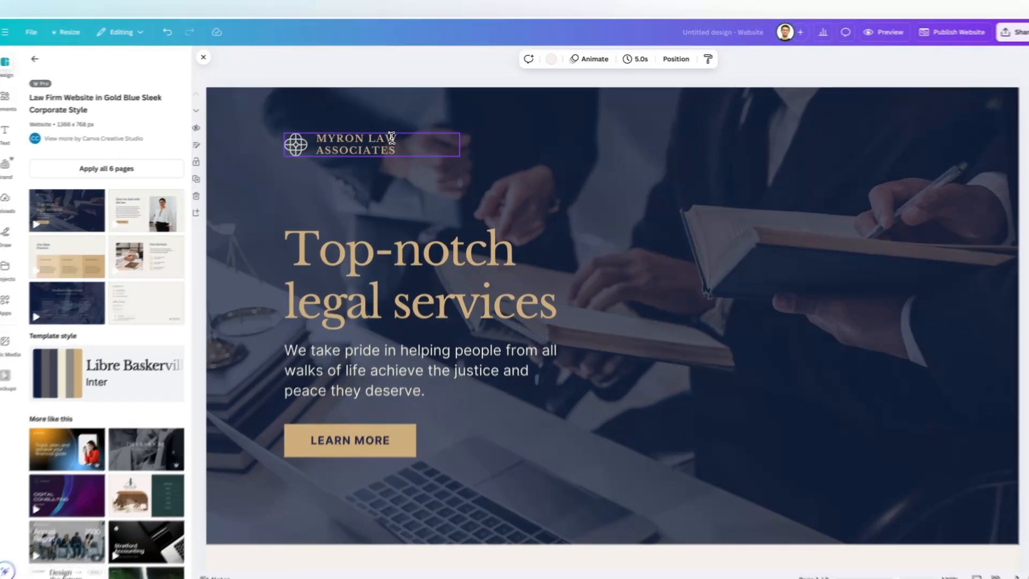
click(397, 135)
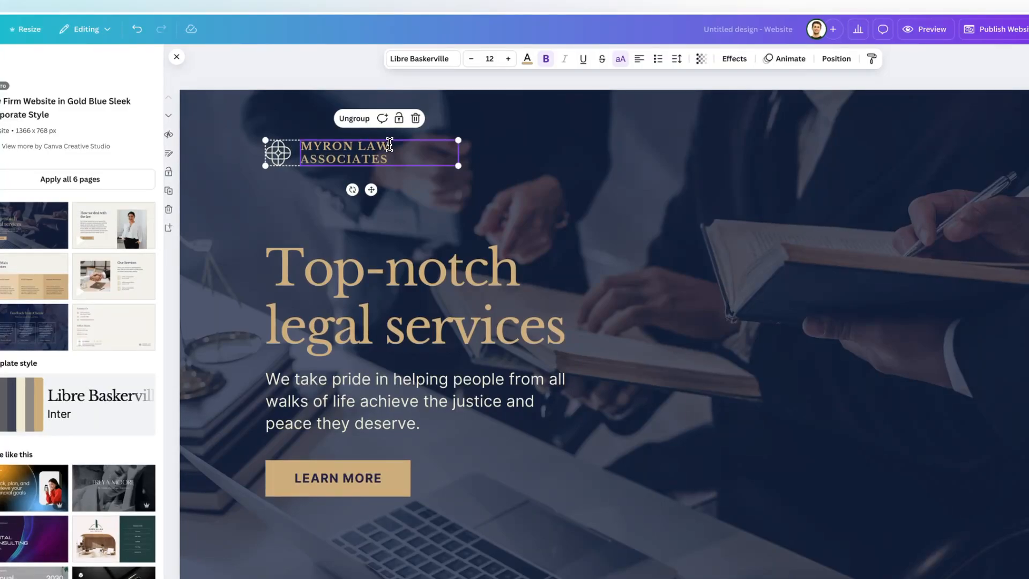
key(super+c)
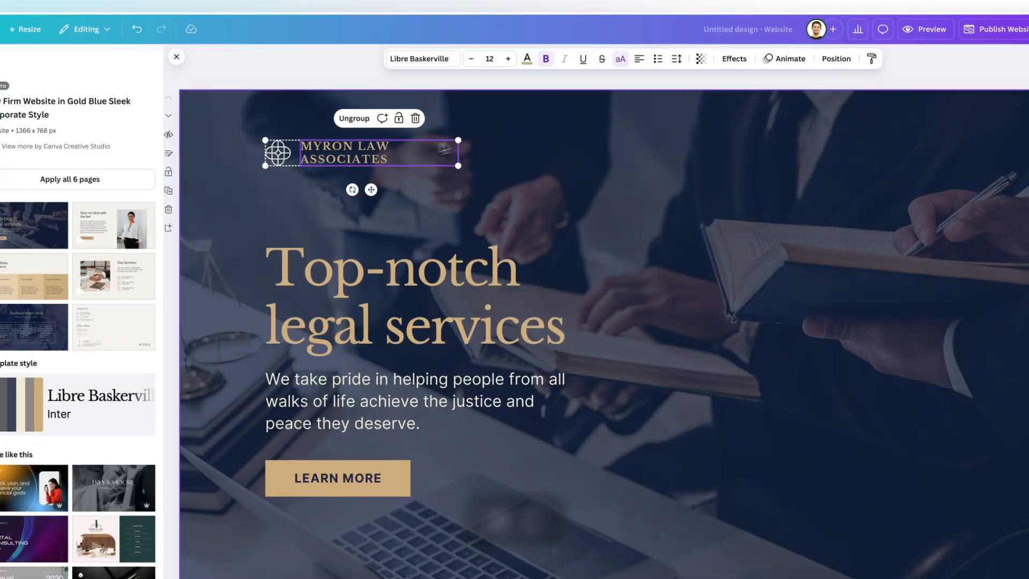
click(499, 135)
key(super+v)
drag(326, 164, 576, 153)
Delete the emblem from the copied logo group, keeping only its text.
double_click(576, 153)
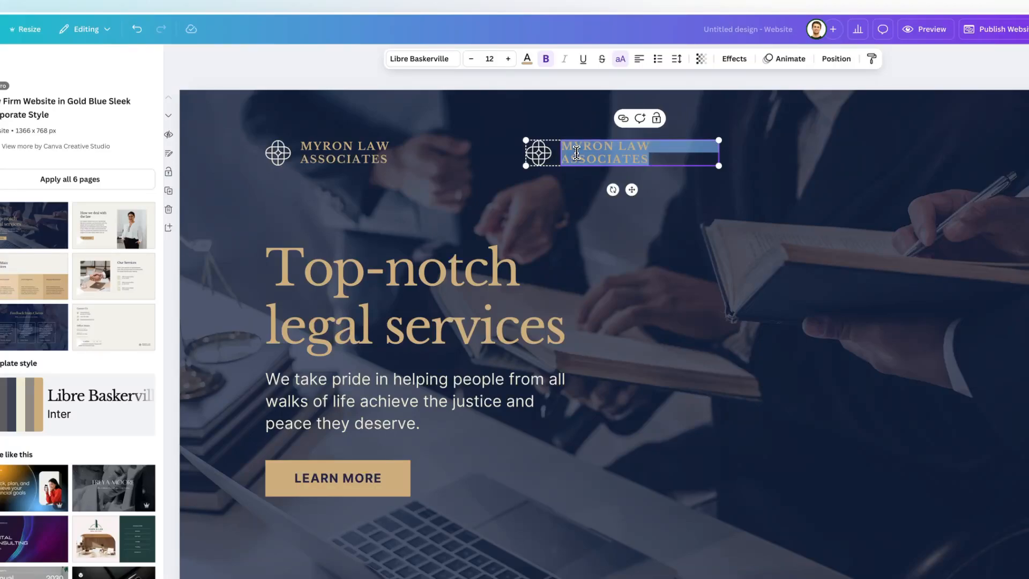
click(553, 155)
key(BackSpace)
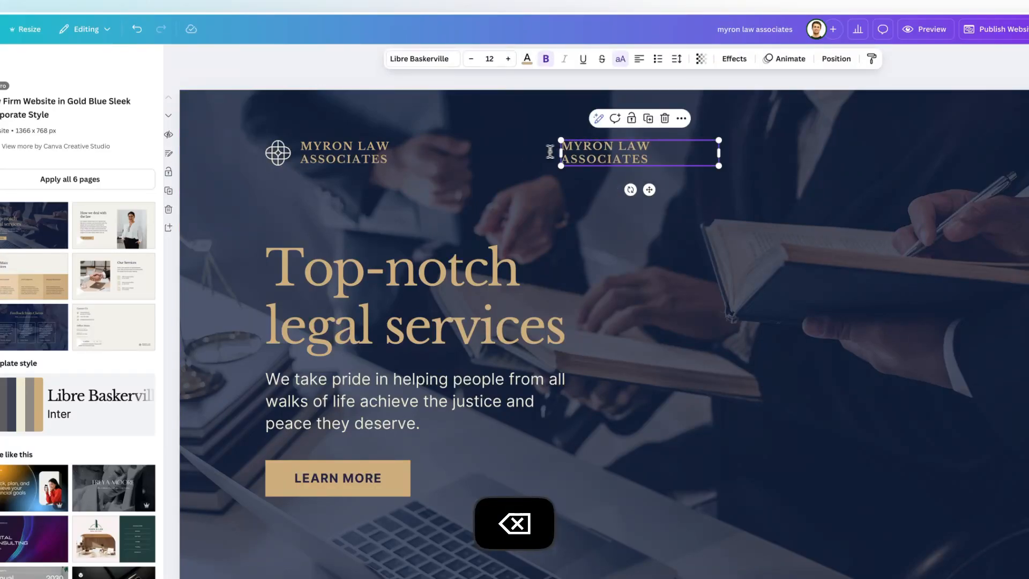
Replace the copied logo text with "ABOUT US" and narrow its text box to fit the words.
scroll(524, 233, down, 2)
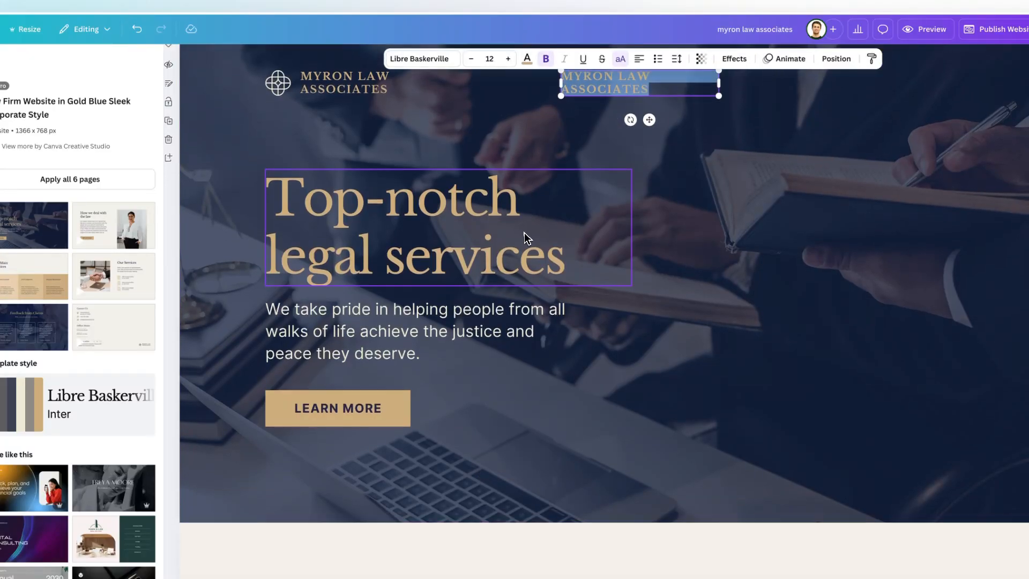
scroll(522, 240, down, 5)
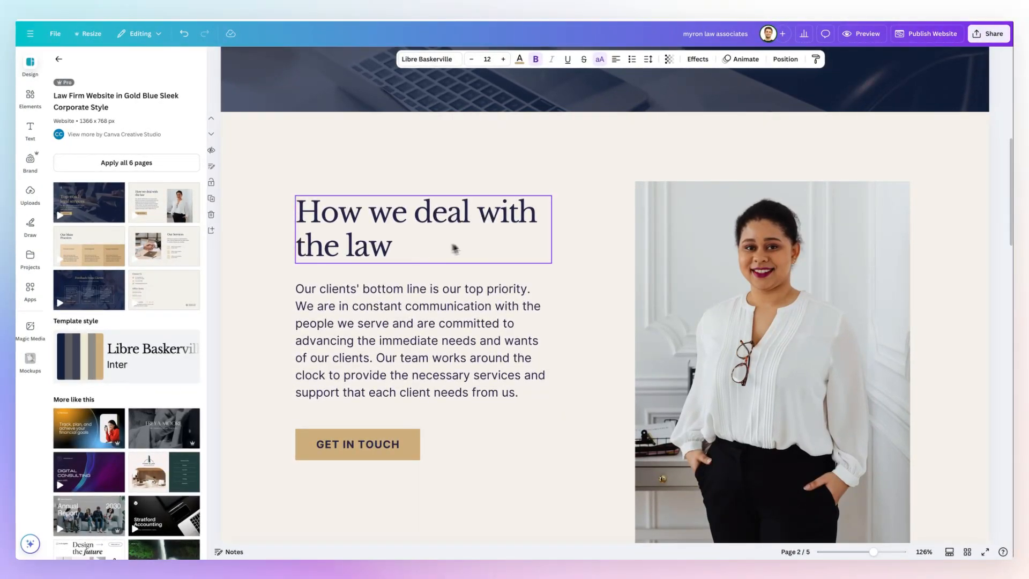
scroll(456, 258, up, 7)
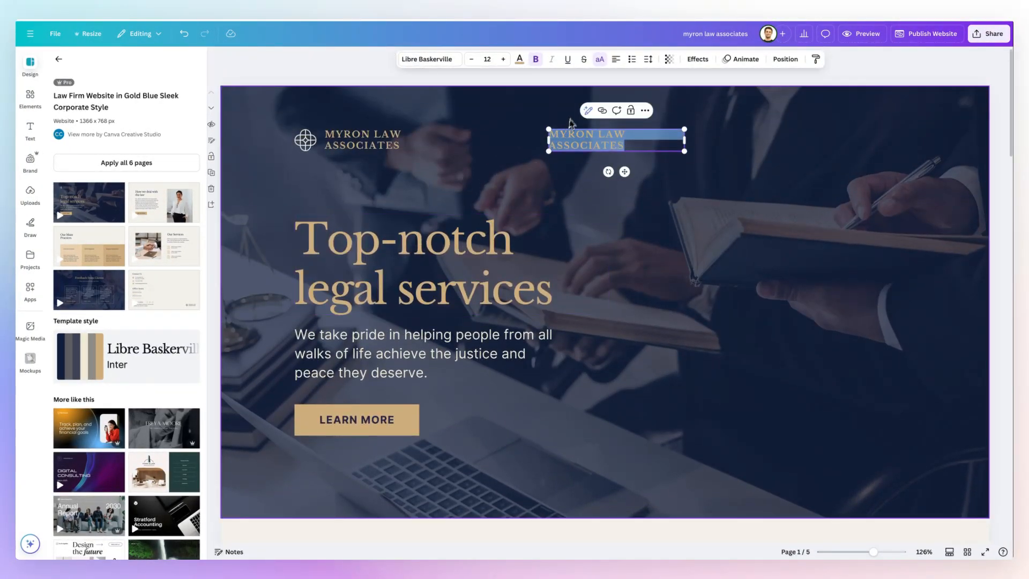
text(ABOUT US)
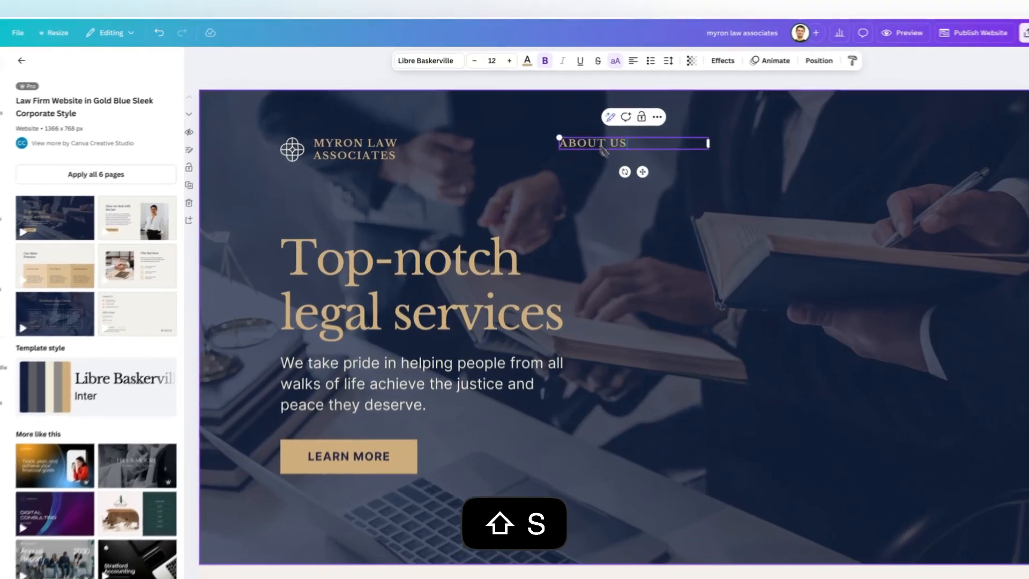
click(586, 142)
click(610, 155)
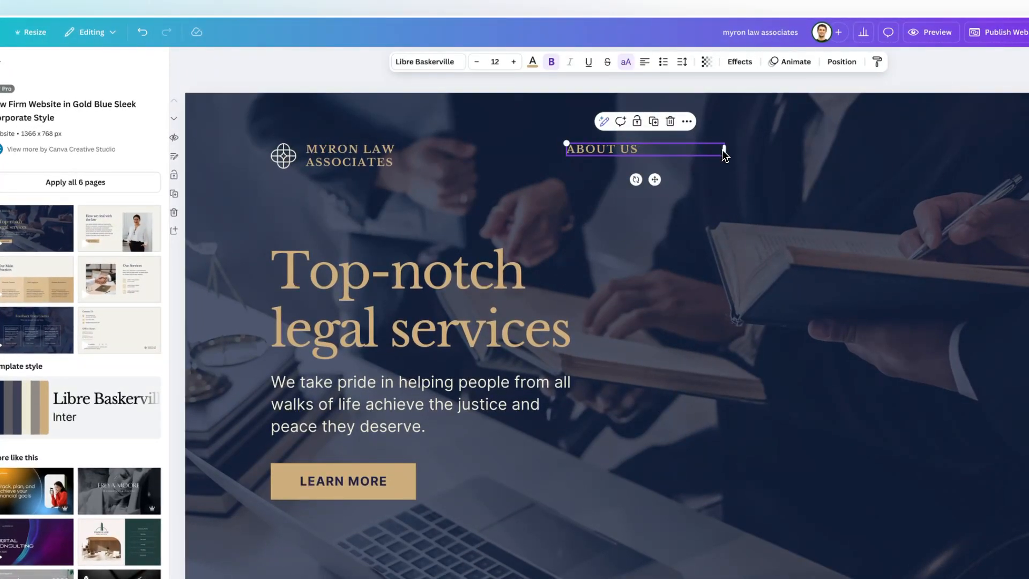
drag(722, 156, 643, 156)
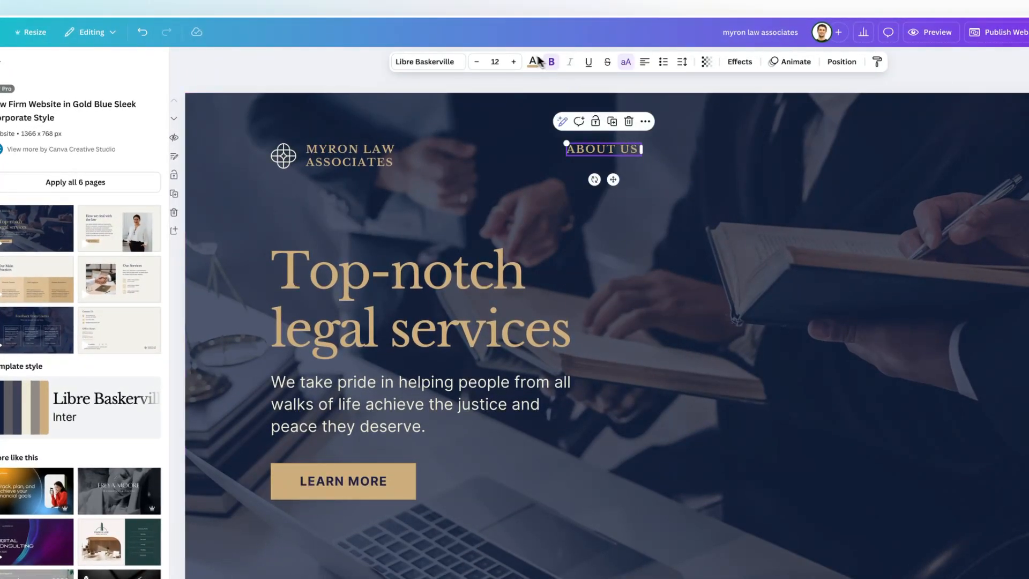
Format the header's "ABOUT US" text at size 9, white and center-aligned.
click(476, 61)
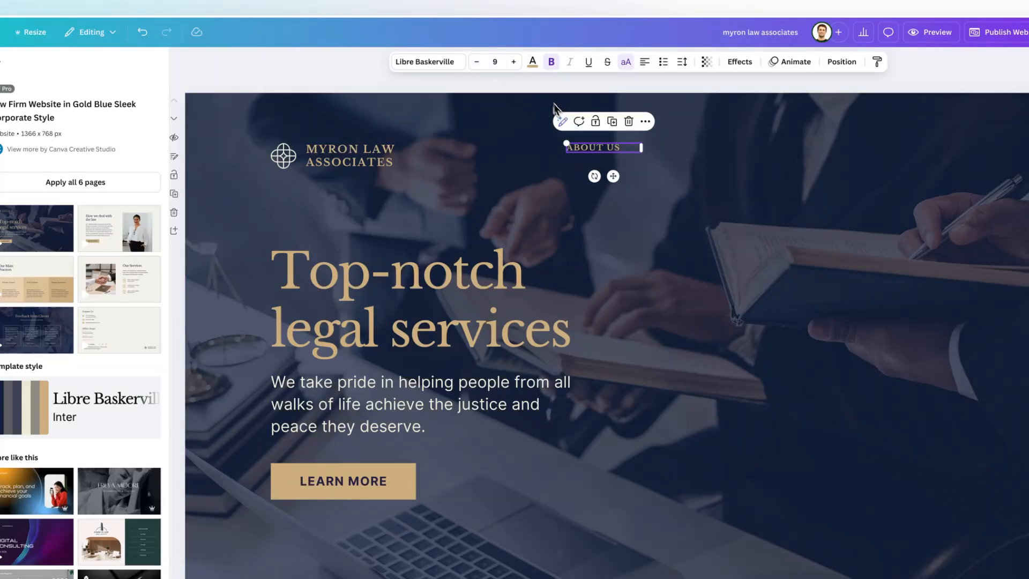
click(534, 63)
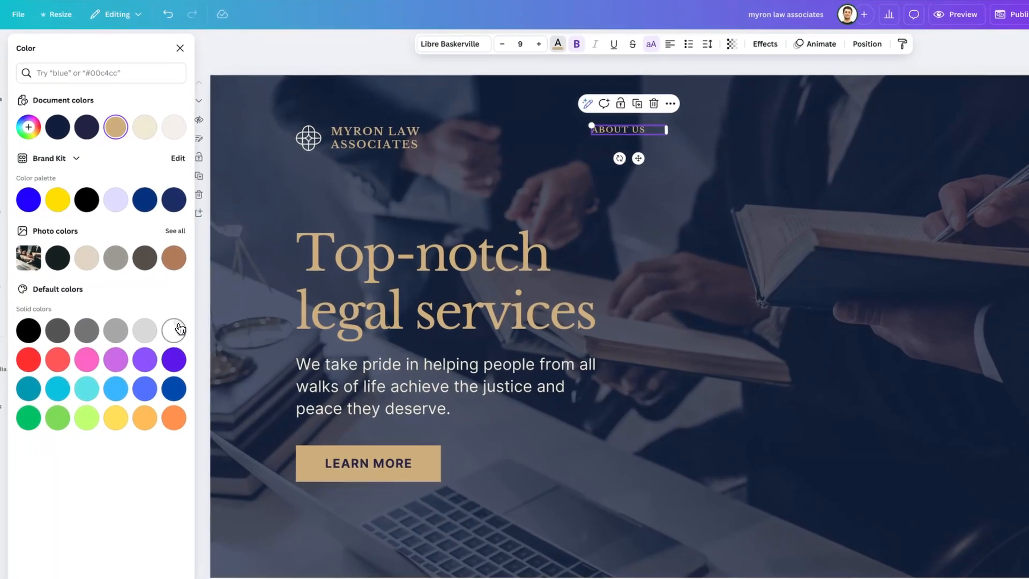
click(175, 330)
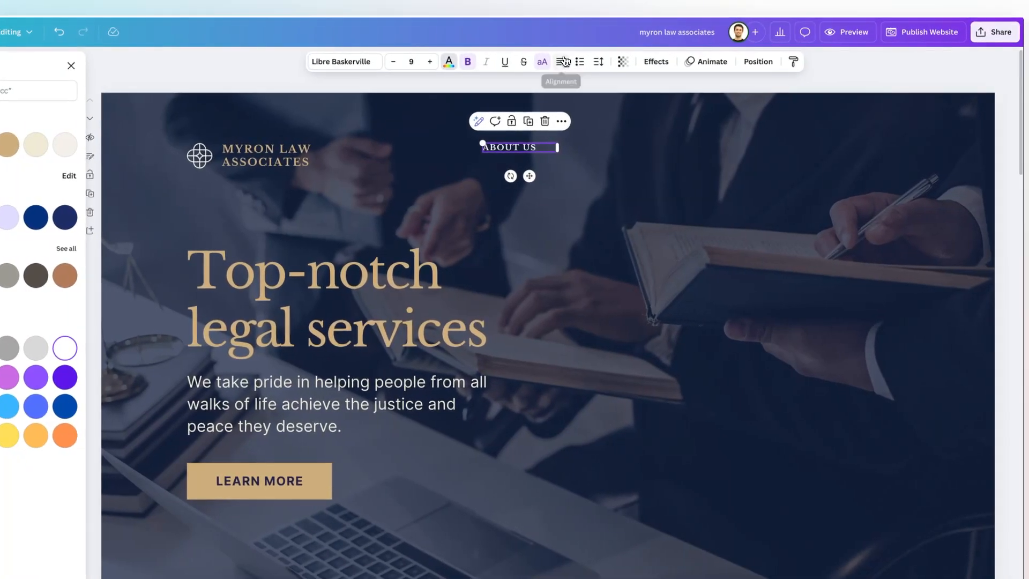
click(564, 61)
Move "ABOUT US" to the right half of the header and add three copies beside it in a level, evenly spaced row.
click(574, 148)
drag(512, 150, 569, 150)
mouse_move(652, 148)
mouse_down()
mouse_move(683, 151)
mouse_move(651, 151)
mouse_up()
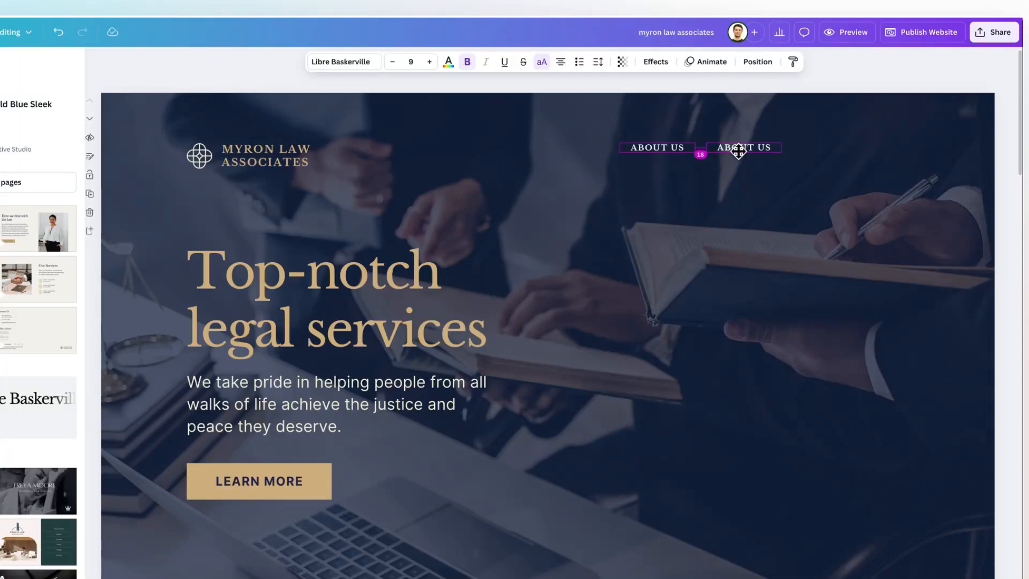
drag(737, 151, 738, 155)
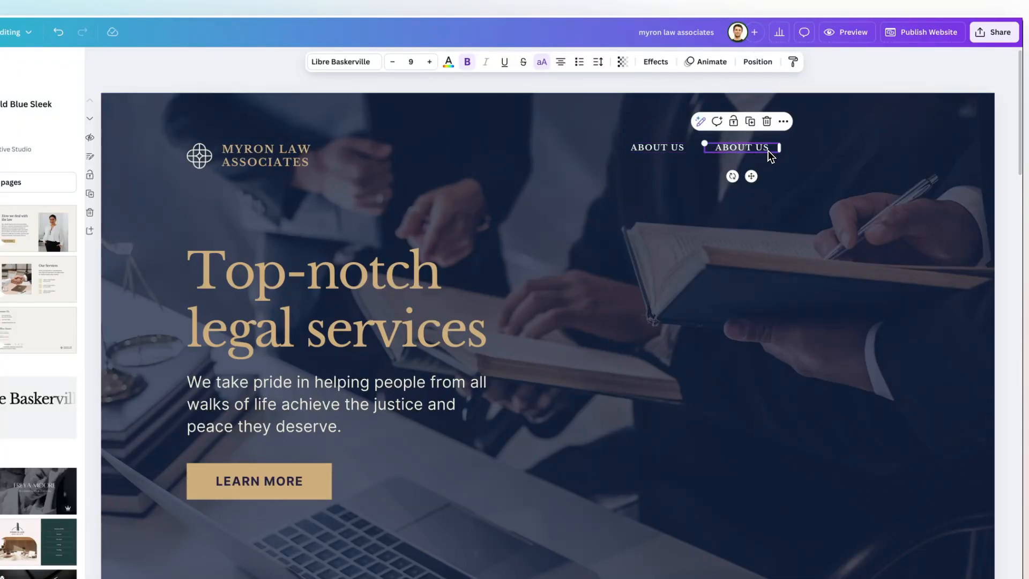
key(super+v)
drag(752, 156, 907, 146)
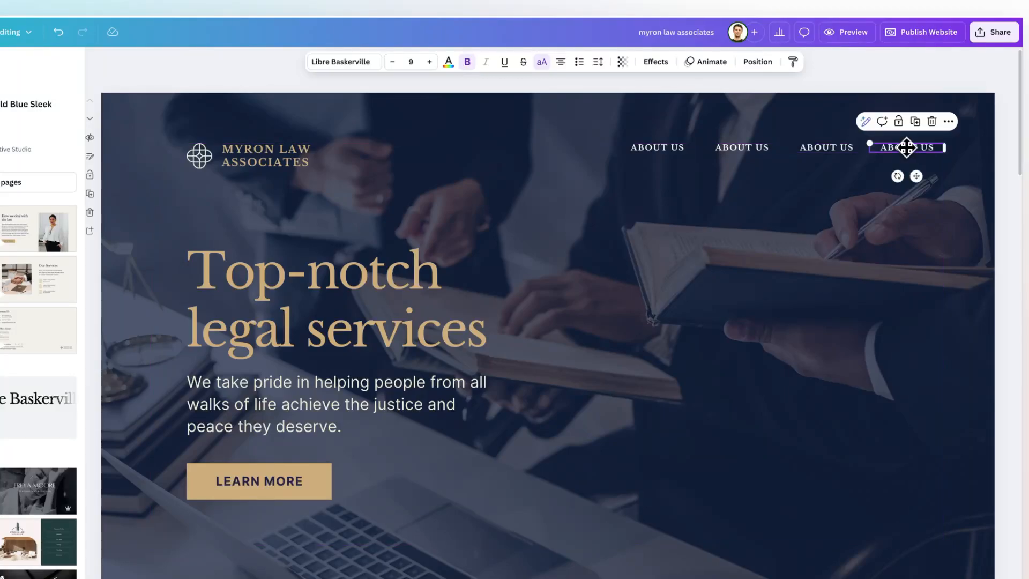
Replace the second "ABOUT US" menu item in the first page's header with "TESTIMONIALS".
scroll(677, 211, down, 5)
scroll(521, 329, down, 8)
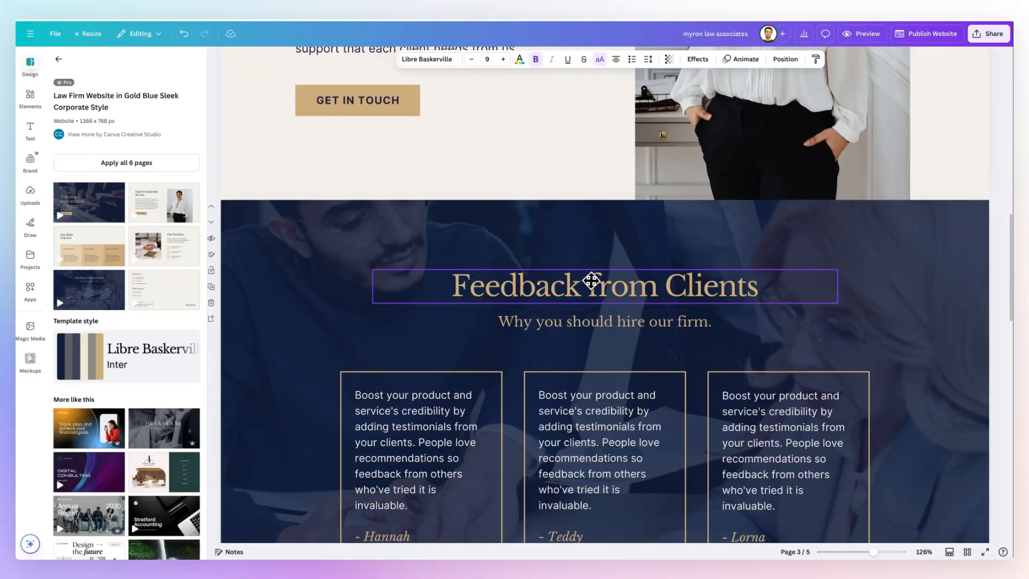
scroll(592, 278, up, 15)
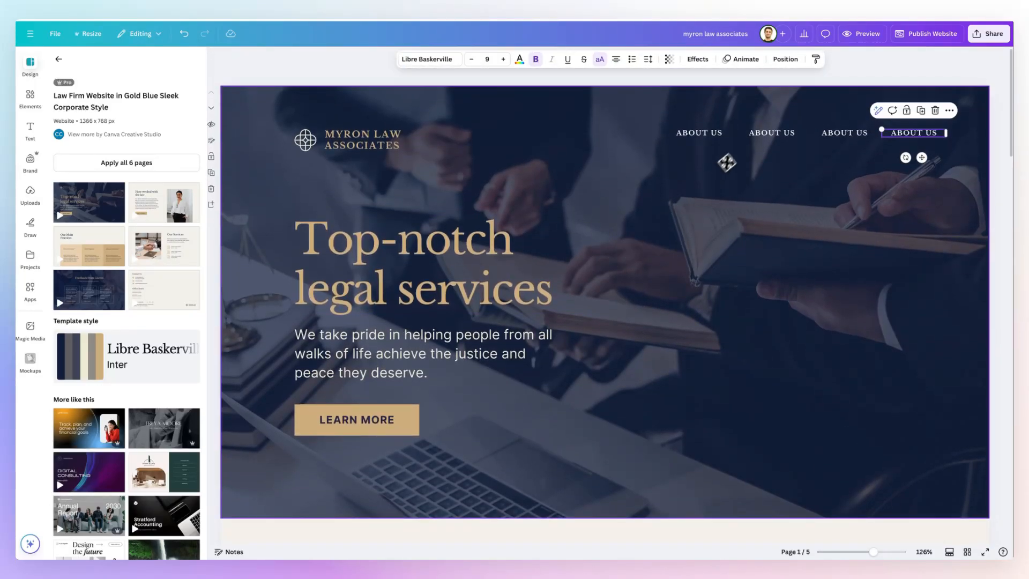
click(756, 133)
text(TE)
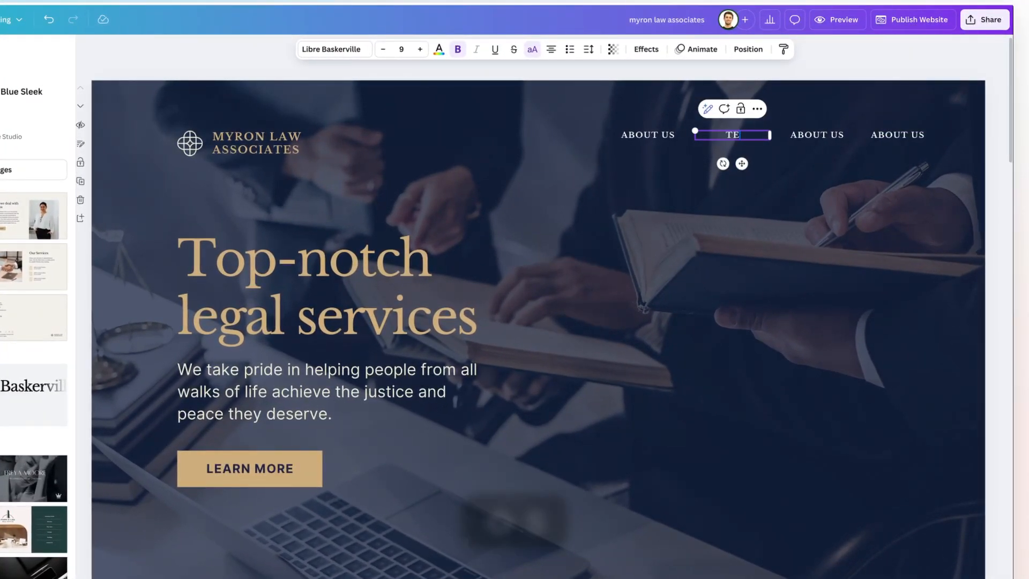
text(STIMONIALS)
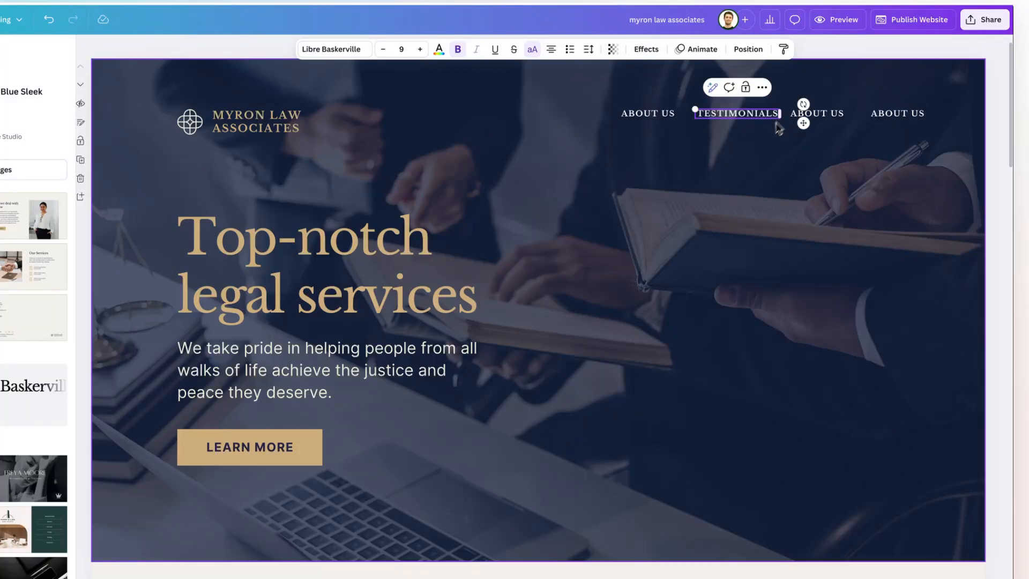
Replace the third header menu item with "SERVICES", copied from the "Our Services" heading on the fourth page.
scroll(652, 263, down, 5)
scroll(651, 262, down, 20)
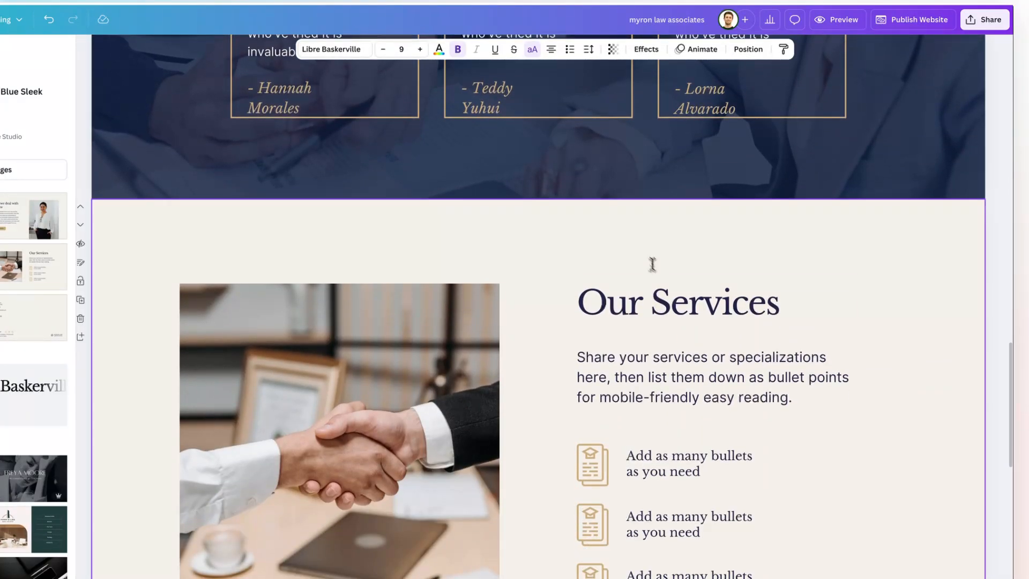
double_click(684, 301)
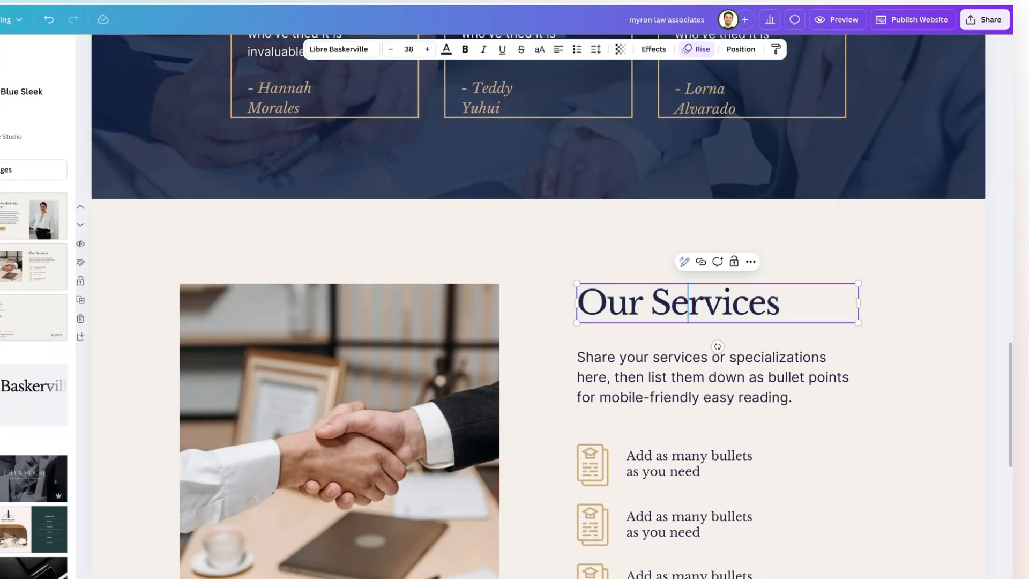
double_click(683, 301)
key(super+c)
scroll(684, 301, up, 20)
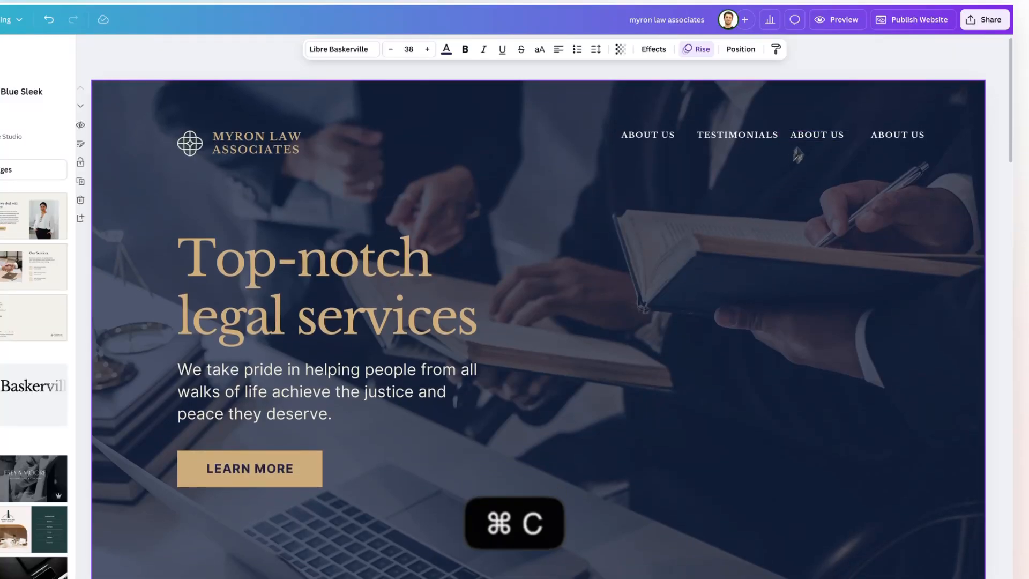
click(822, 134)
key(super+v)
click(710, 248)
Check the contact page's heading and replace the last "ABOUT US" menu item in the header with "CONTACT".
scroll(709, 248, down, 12)
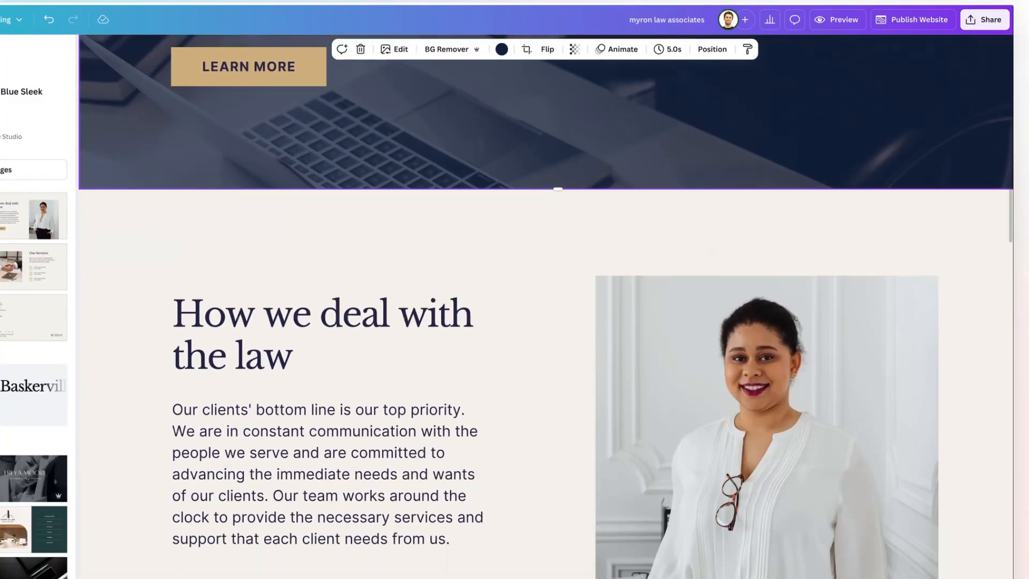
scroll(546, 321, down, 15)
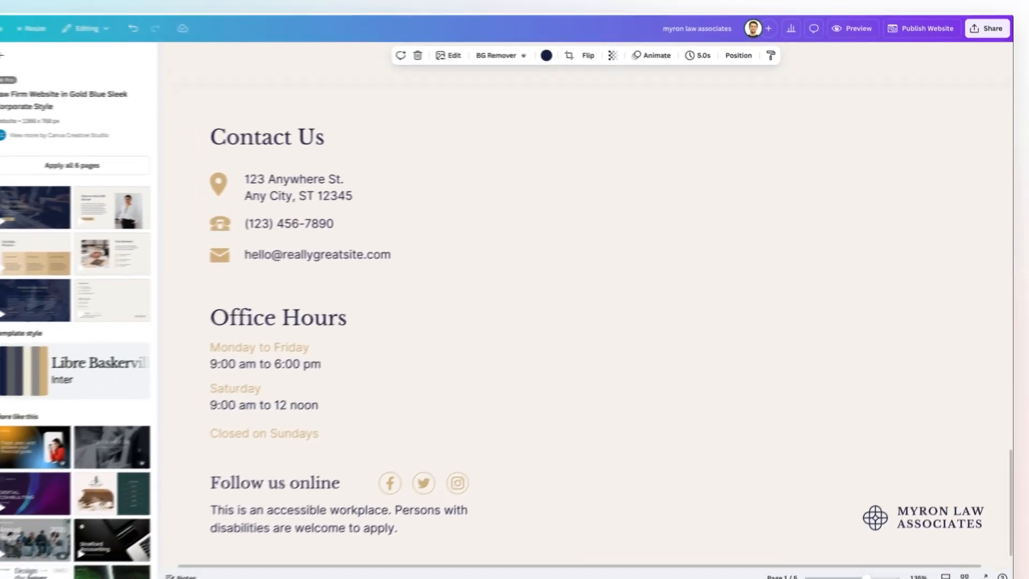
scroll(758, 230, up, 20)
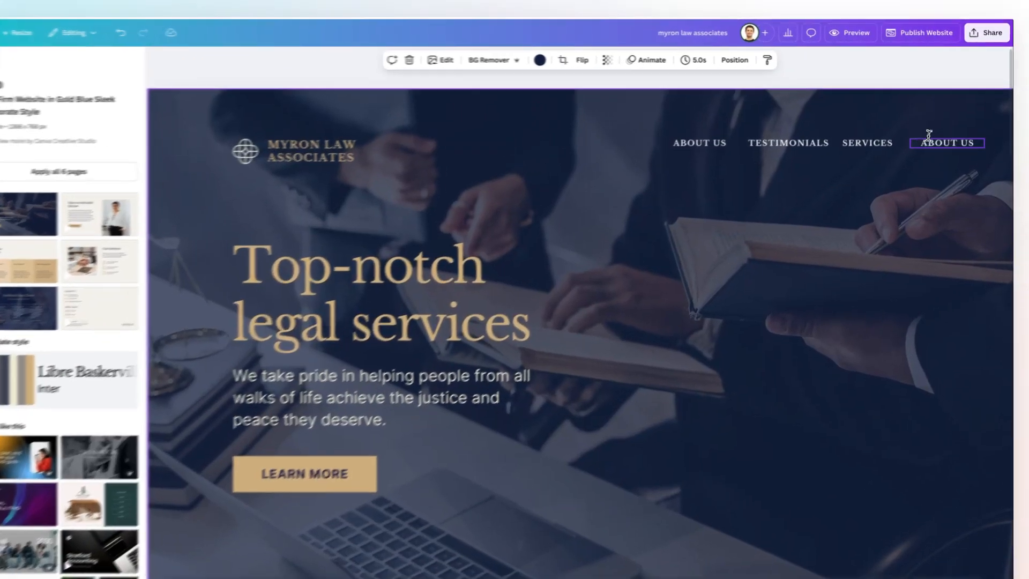
double_click(952, 142)
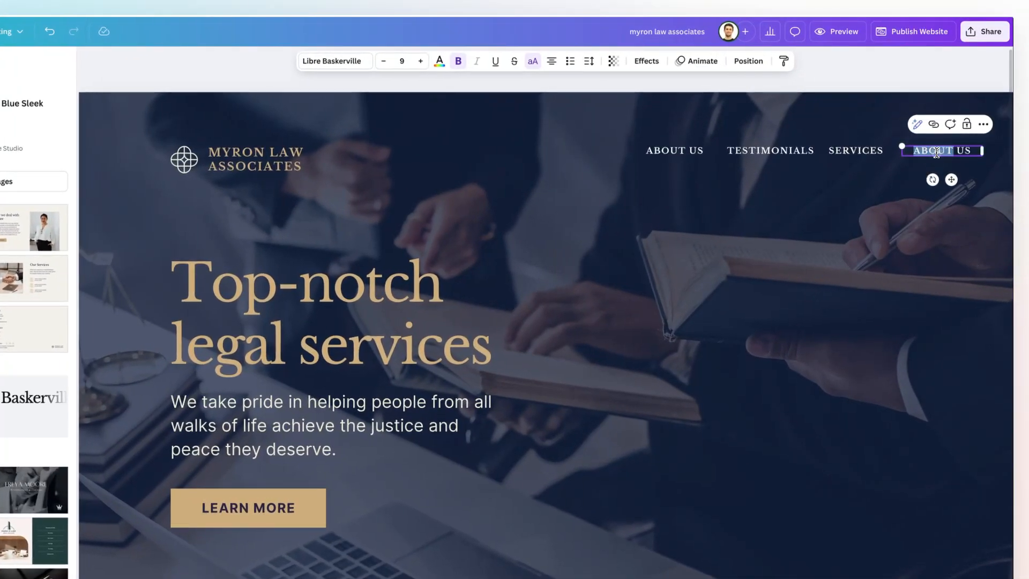
text(CONTACT)
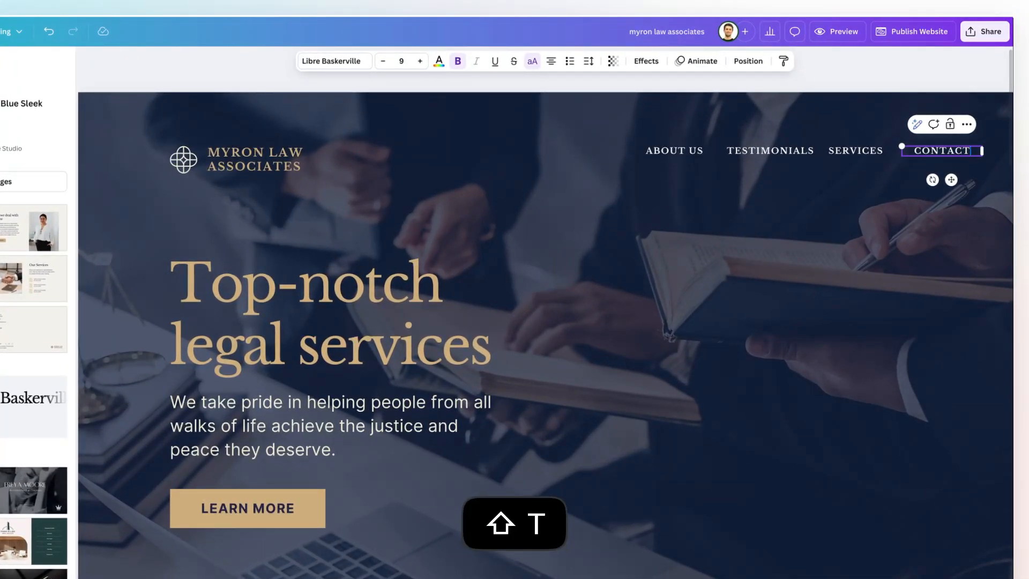
click(937, 157)
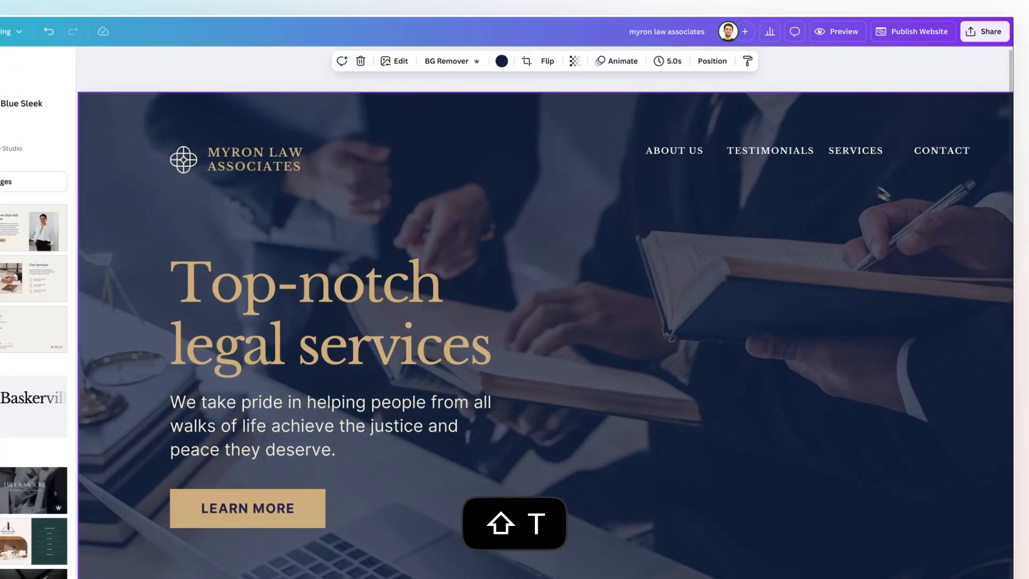
Narrow the "ABOUT US" and "SERVICES" text boxes in the header to fit their words.
click(676, 152)
drag(712, 154, 694, 153)
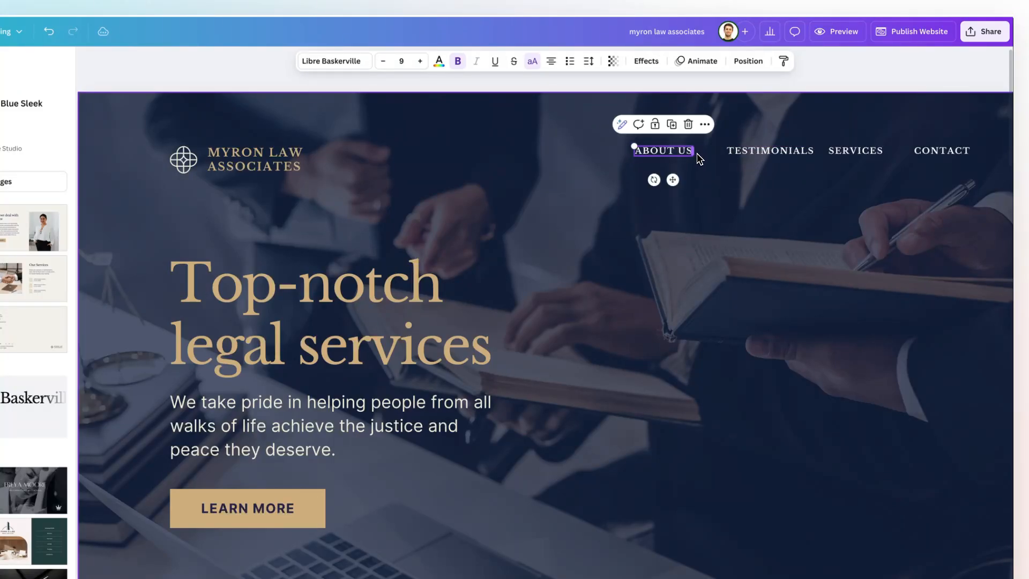
click(771, 152)
click(843, 150)
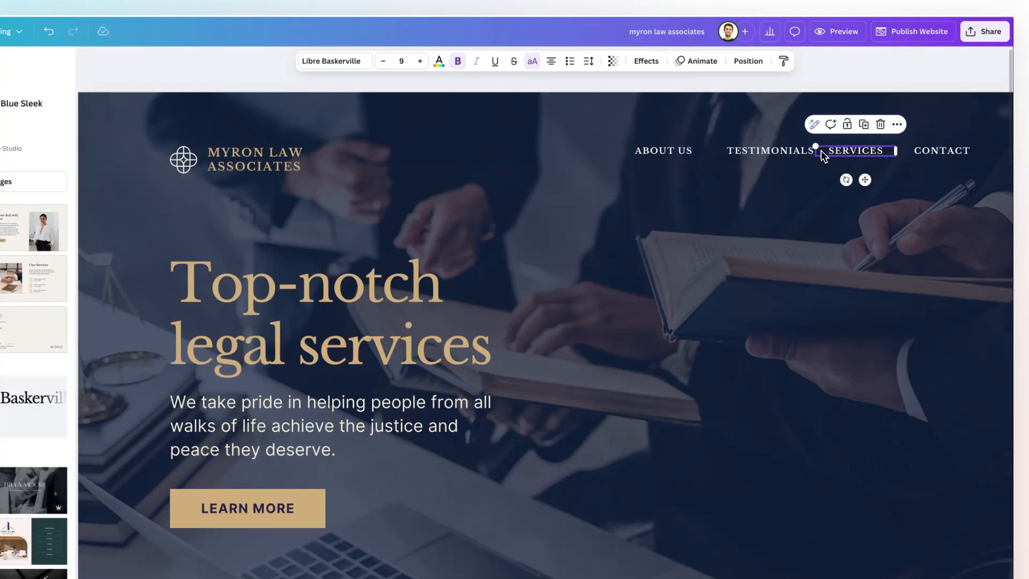
drag(901, 156, 871, 150)
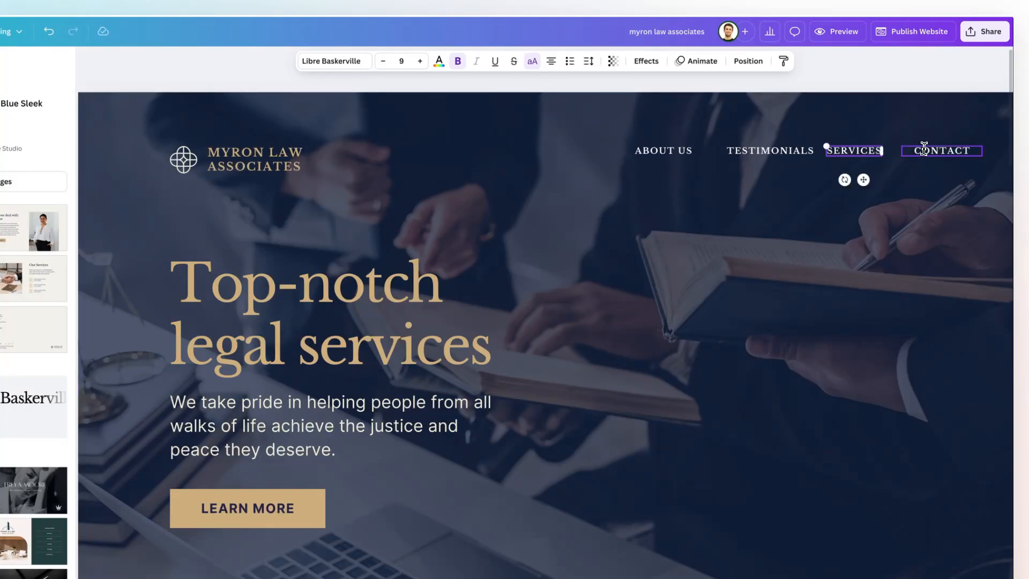
Space the four header menu items evenly in the horizontal direction.
scroll(741, 166, down, 3)
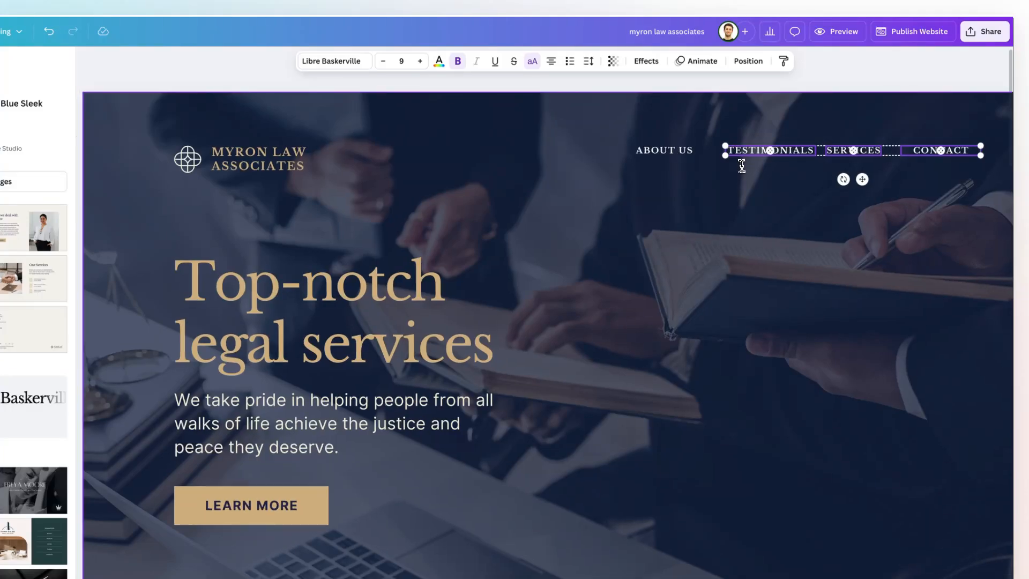
scroll(733, 167, up, 1)
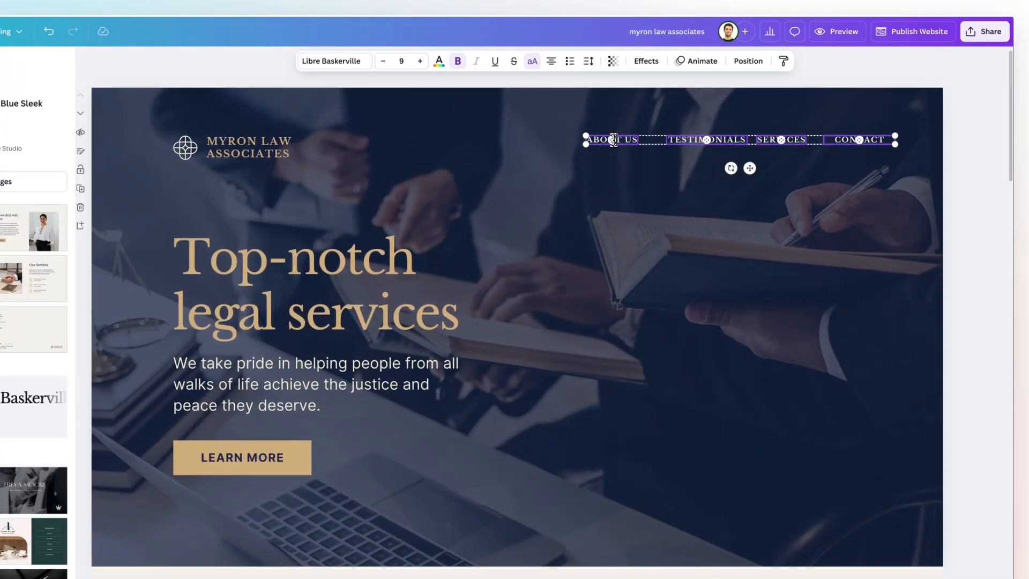
scroll(552, 88, down, 1)
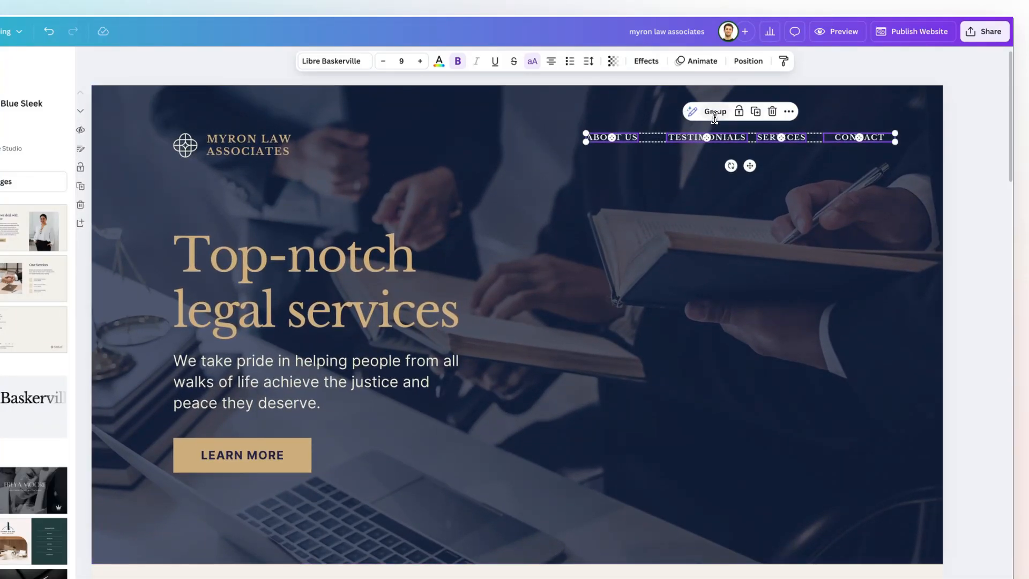
click(788, 112)
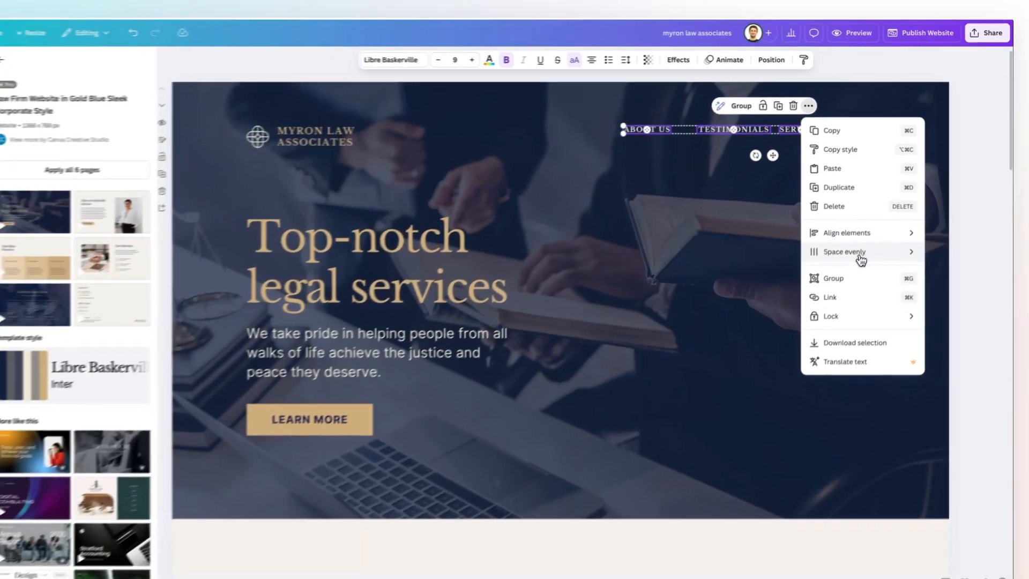
mouse_move(822, 272)
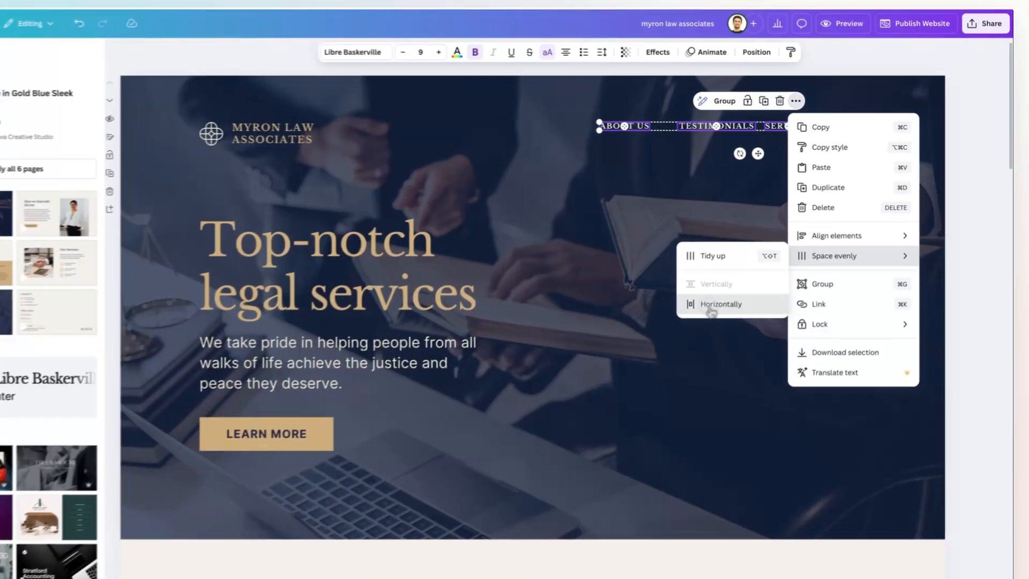
click(749, 284)
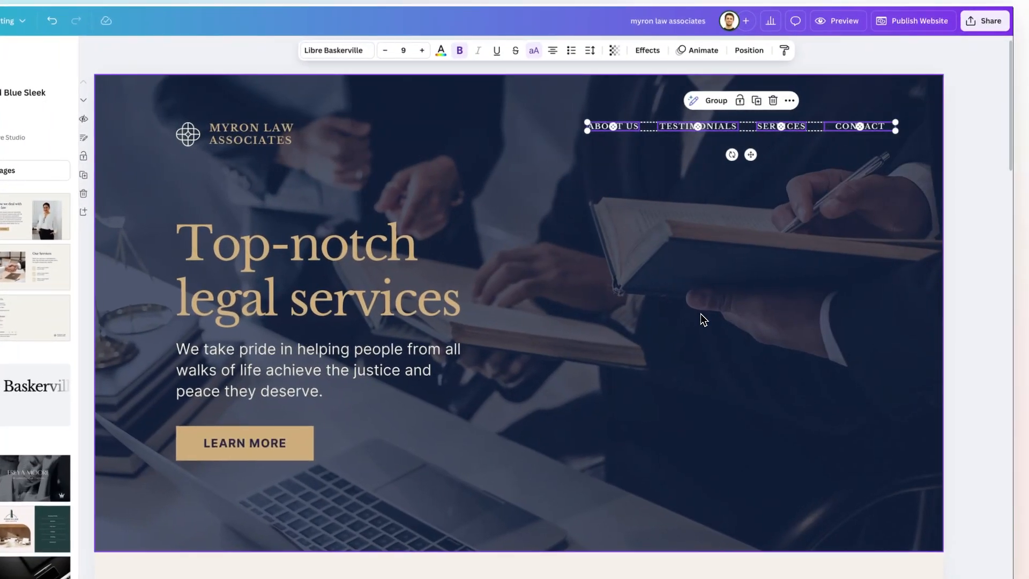
click(824, 155)
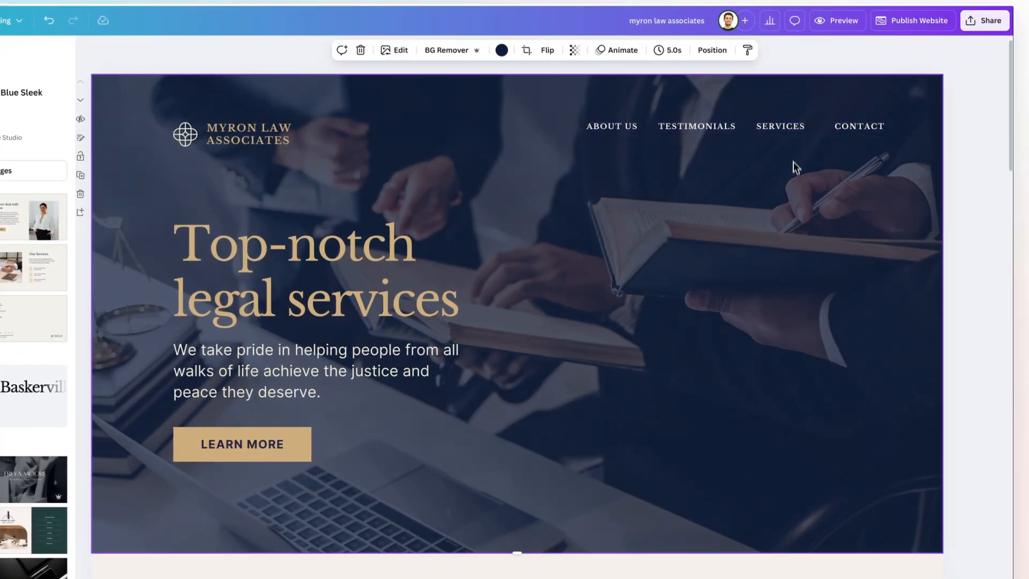
Try to narrow the "CONTACT" text box to fit its word and adjust the arrangement of all four menu items.
click(847, 127)
drag(895, 128, 877, 129)
shift+click(798, 127)
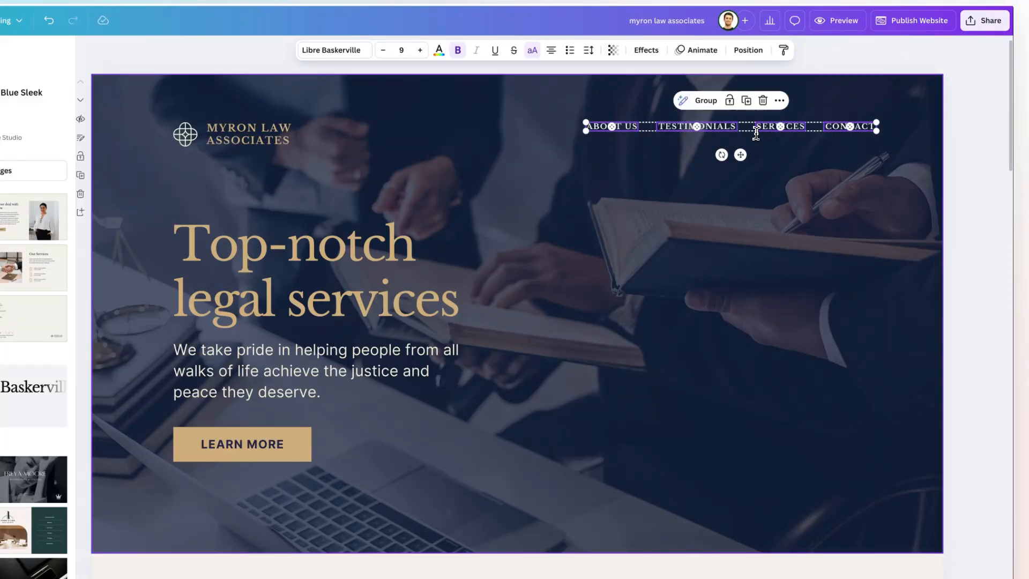
click(778, 102)
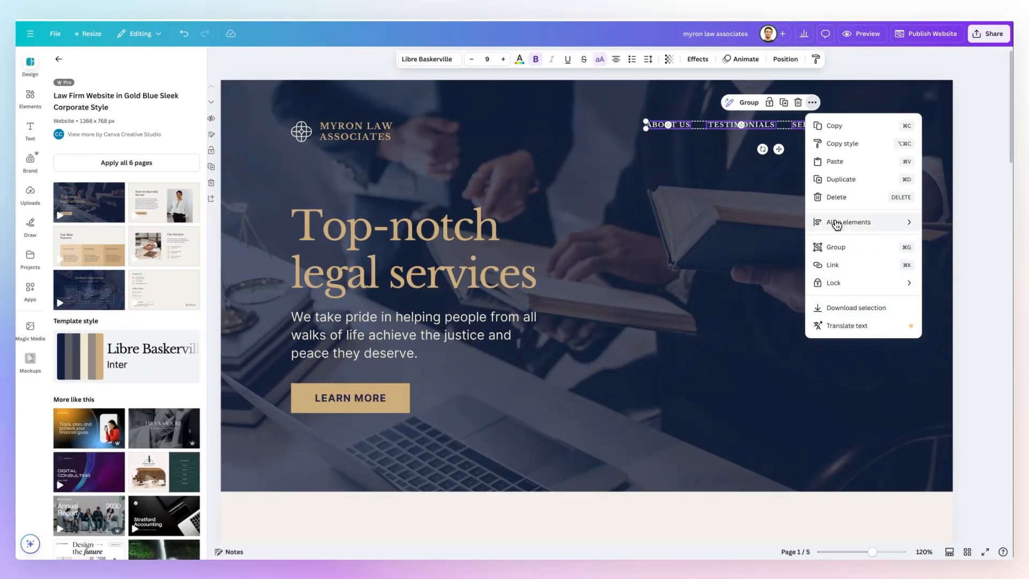
mouse_move(837, 224)
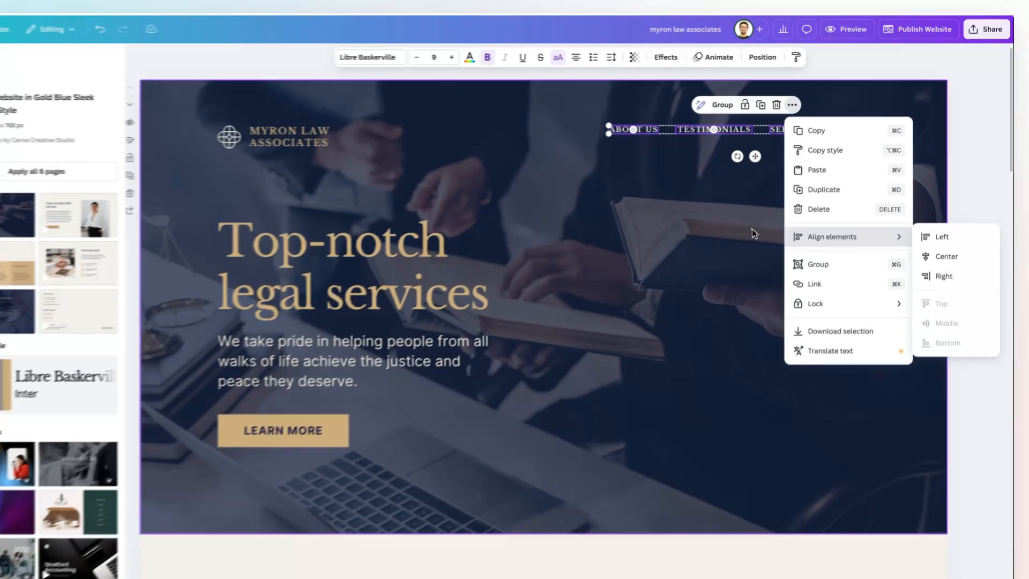
click(772, 214)
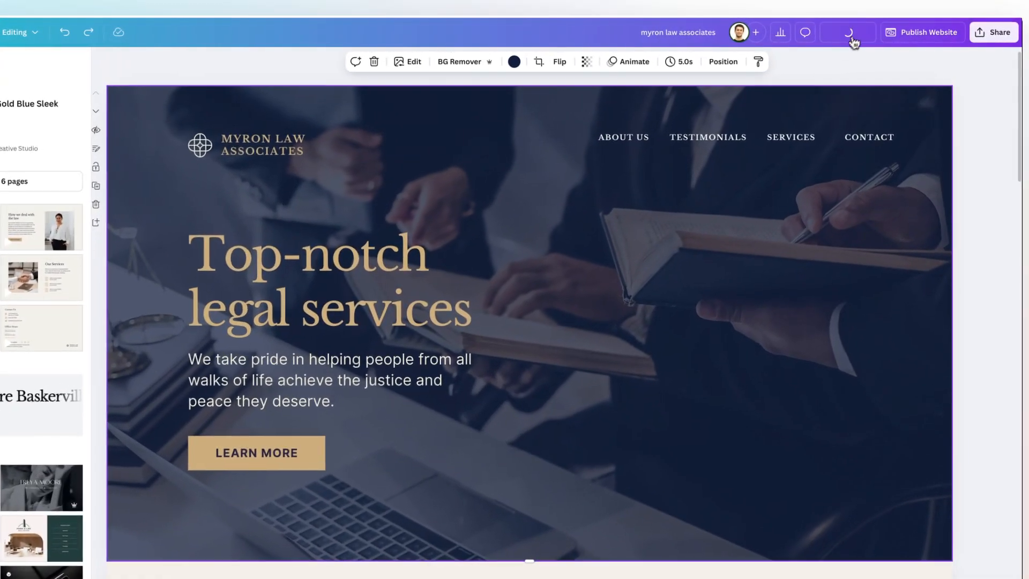
Preview the website in desktop view and look through its pages down to "Our Services".
click(861, 33)
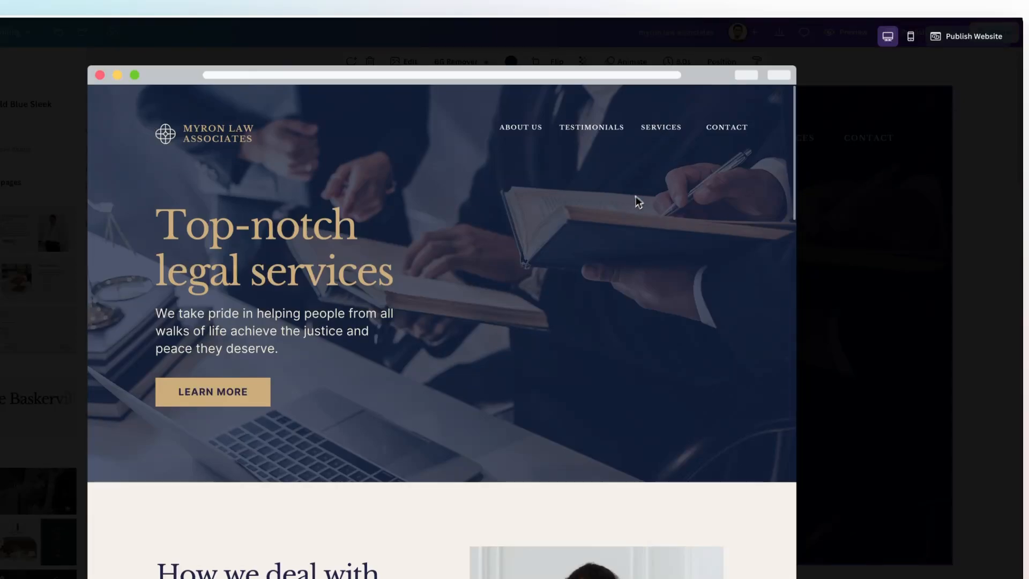
scroll(636, 199, down, 10)
scroll(675, 215, down, 10)
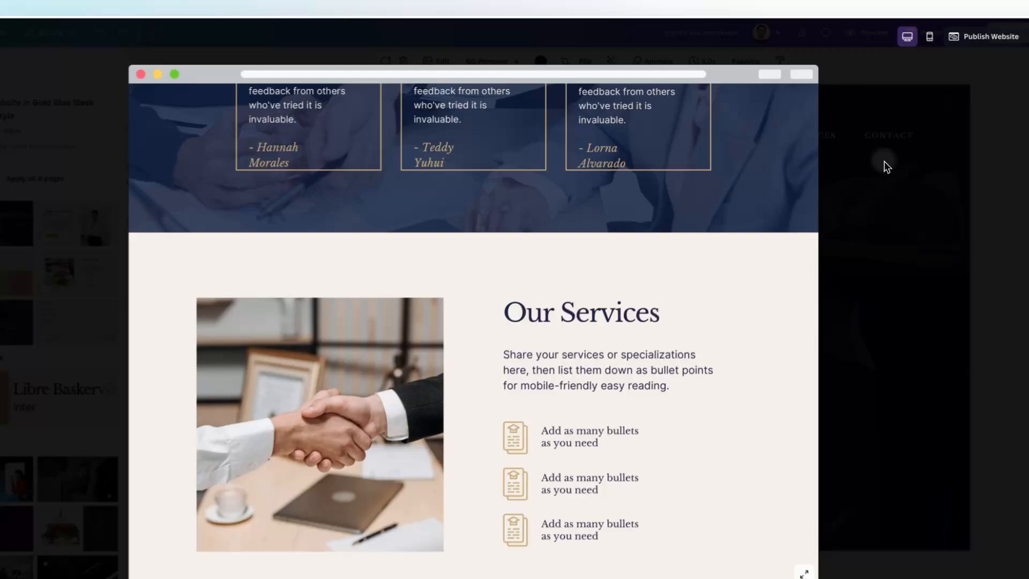
Close the website preview and look over the first two pages in the editor.
click(875, 148)
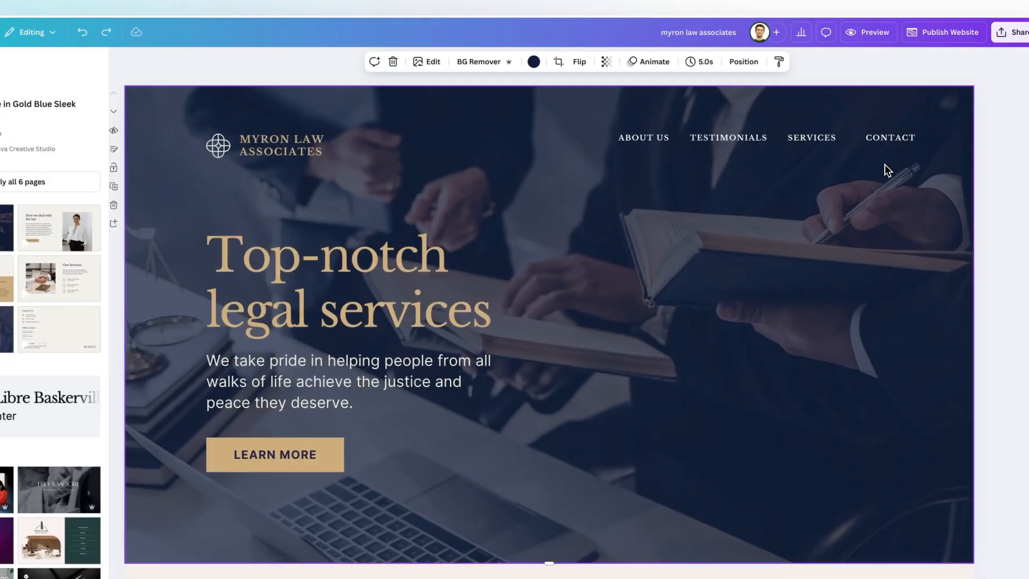
scroll(634, 151, down, 3)
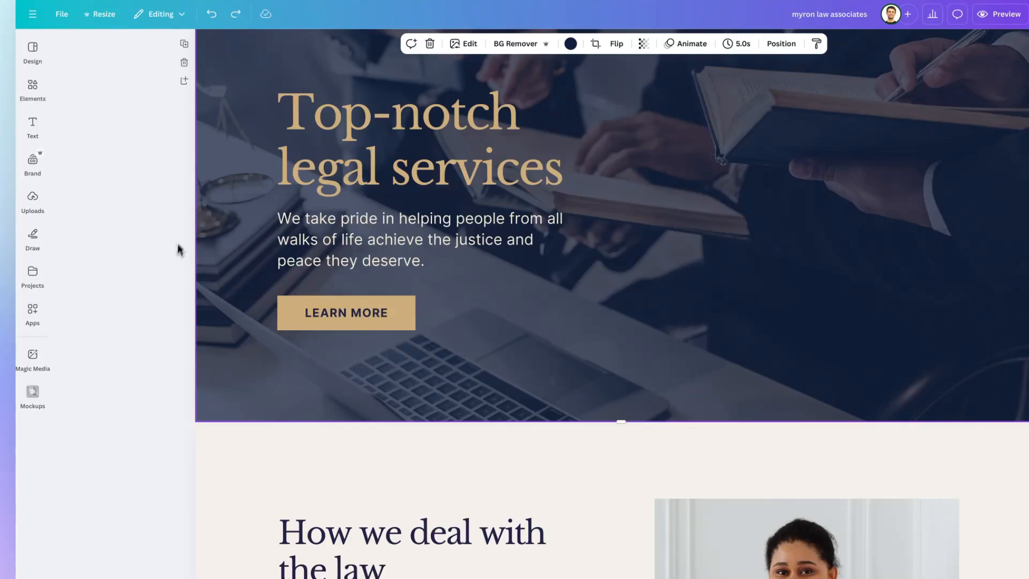
scroll(202, 170, up, 3)
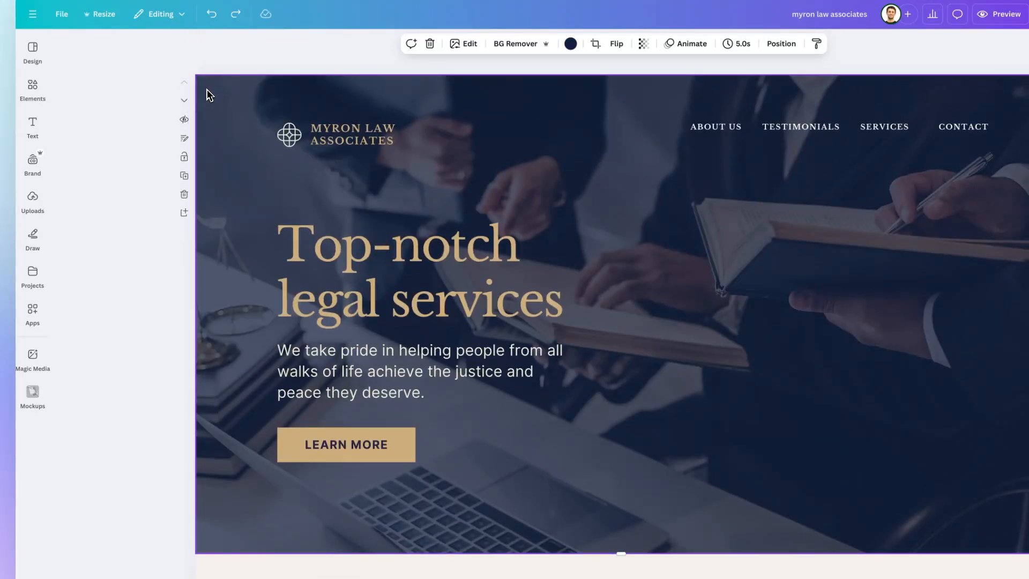
scroll(199, 215, down, 5)
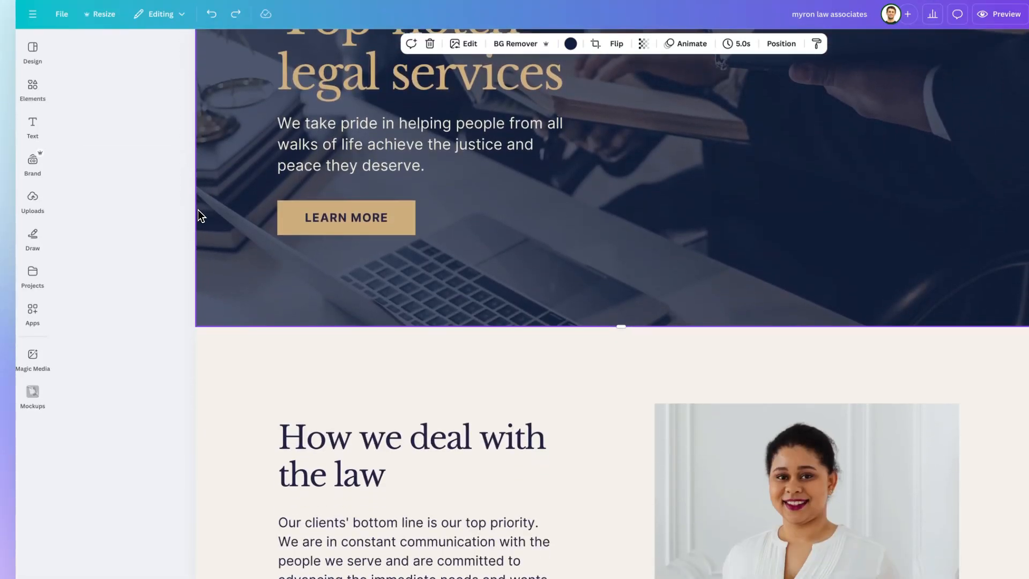
click(228, 338)
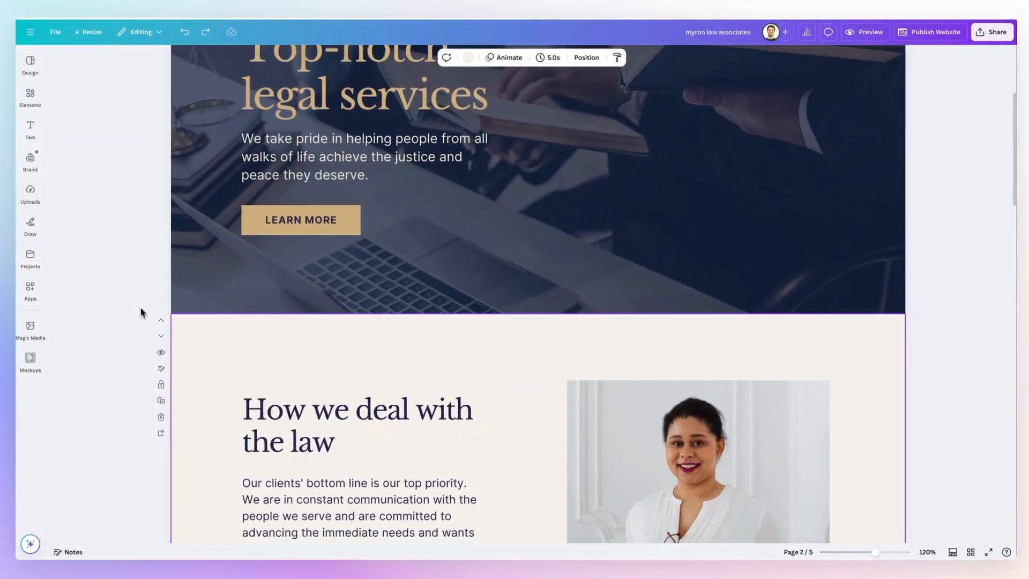
scroll(174, 266, up, 5)
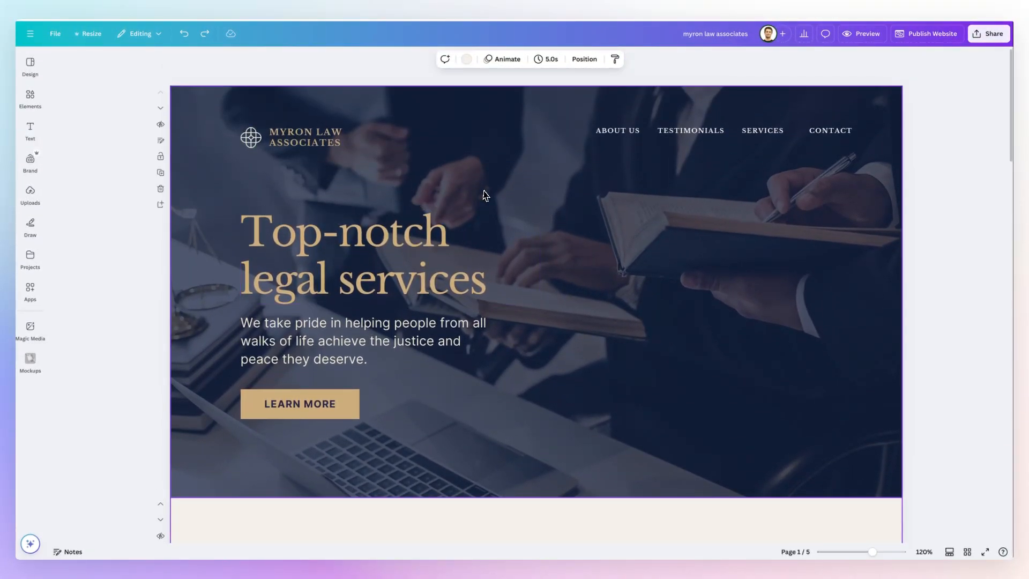
Link the "ABOUT US" header menu item to page 2 of the document, with the display mode kept as Link.
click(617, 130)
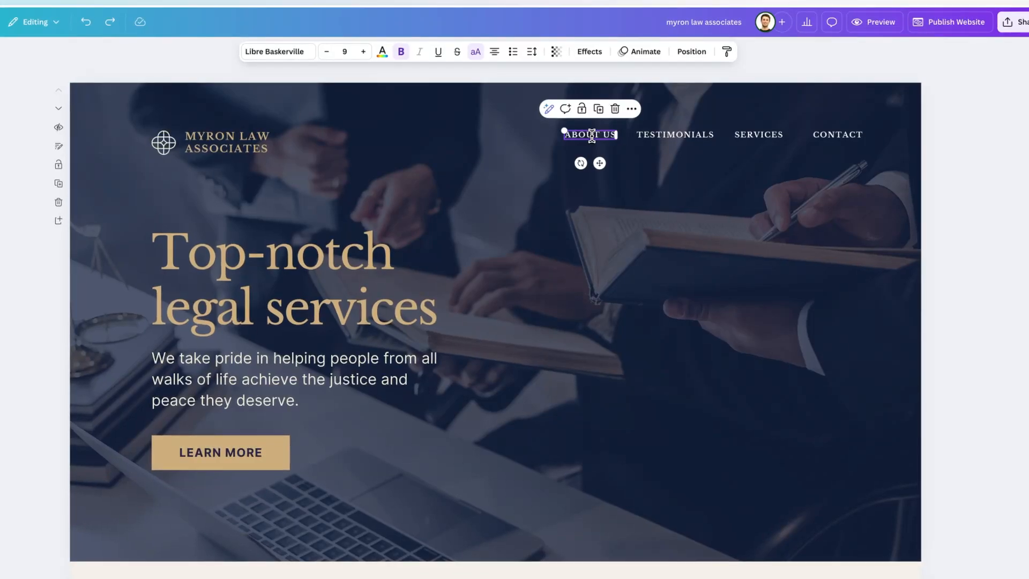
click(631, 110)
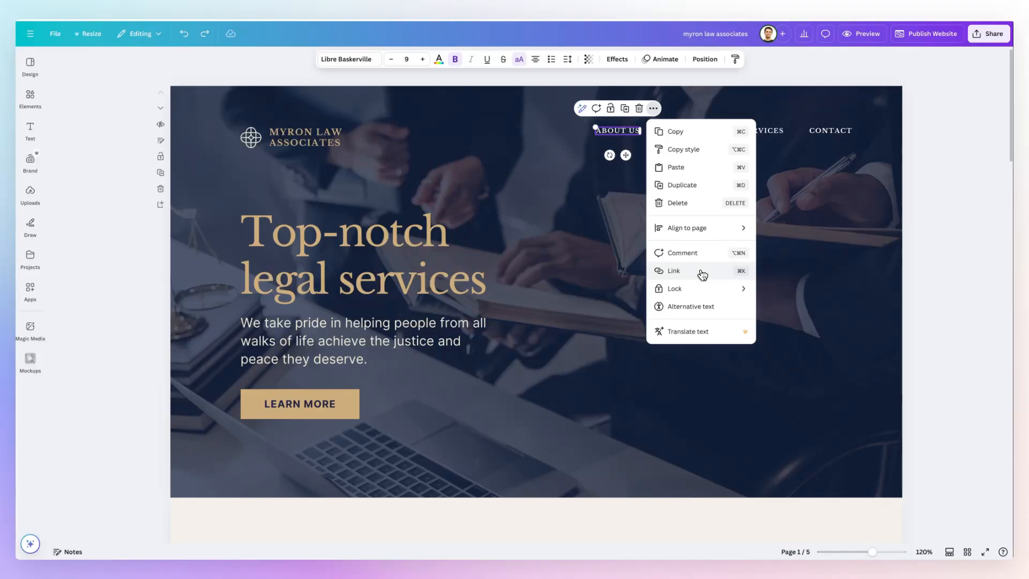
click(740, 273)
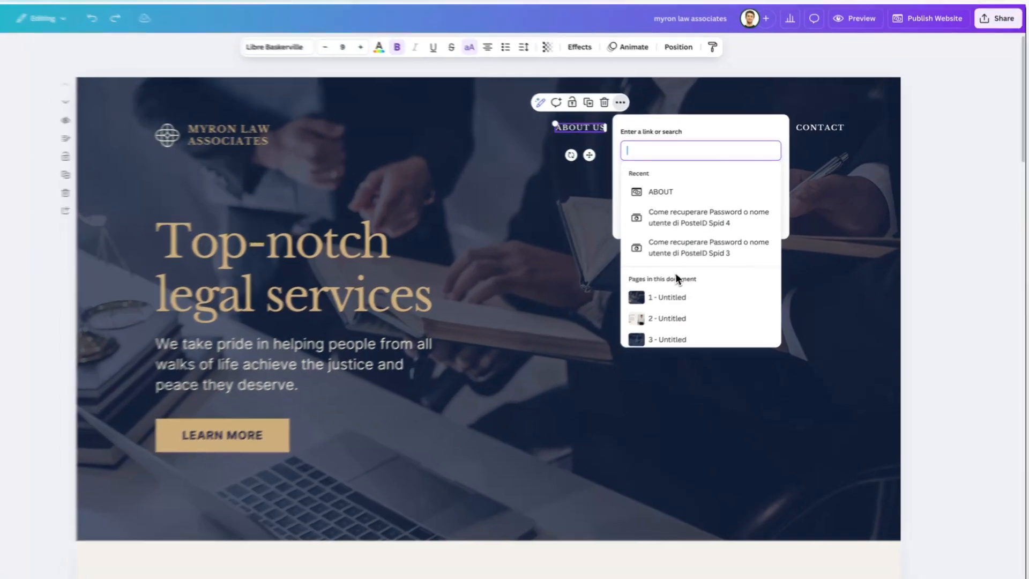
scroll(676, 276, down, 2)
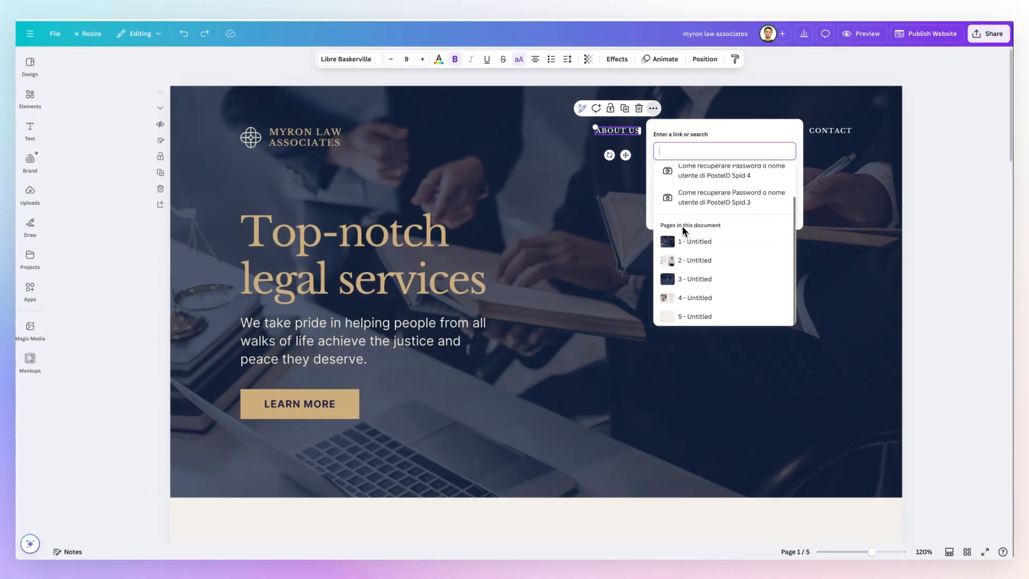
click(687, 261)
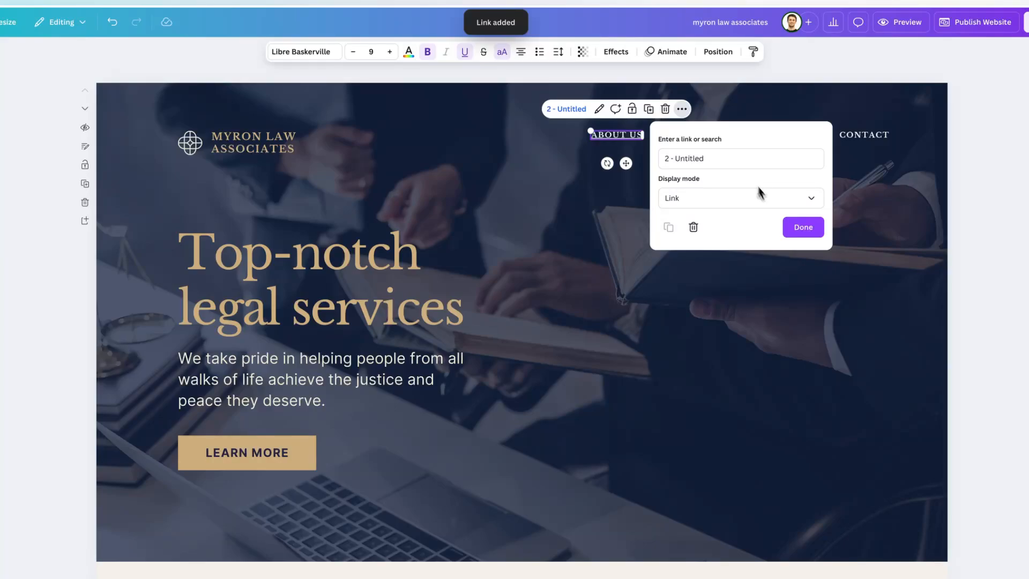
click(800, 231)
Title page 2, the "How we deal with the law" section, "About".
scroll(602, 239, down, 6)
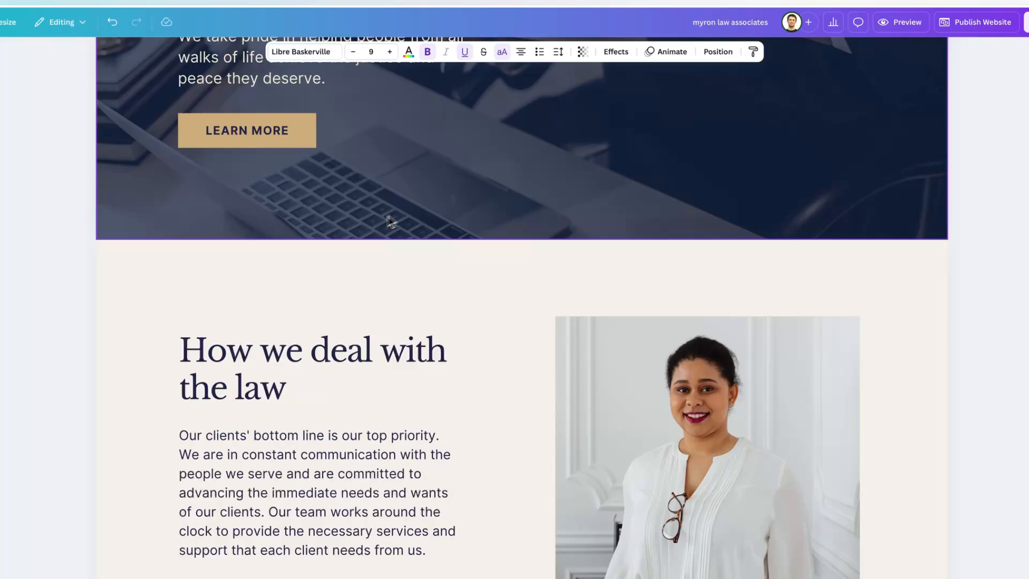
click(238, 277)
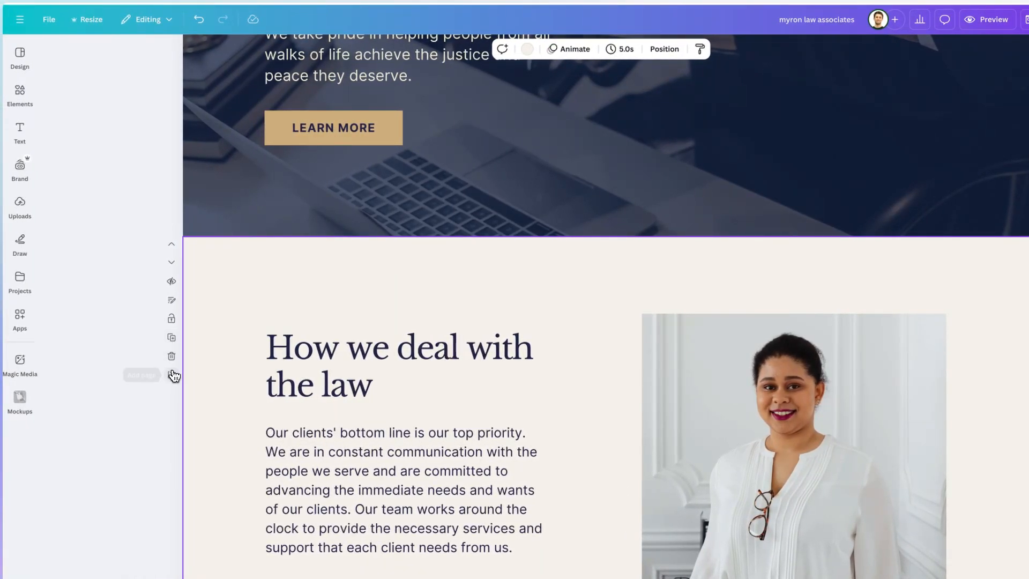
click(172, 375)
key(super+z)
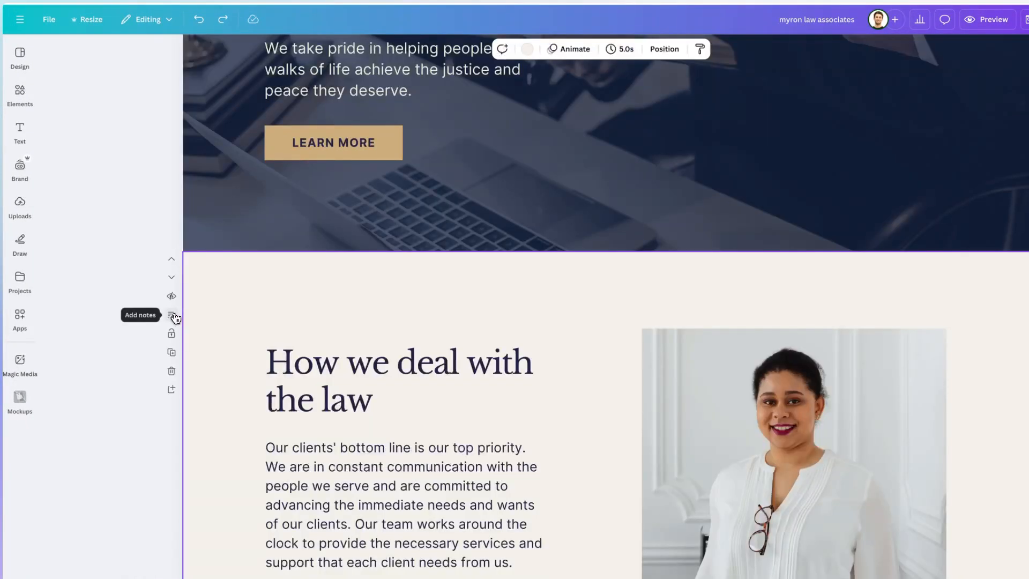
click(171, 316)
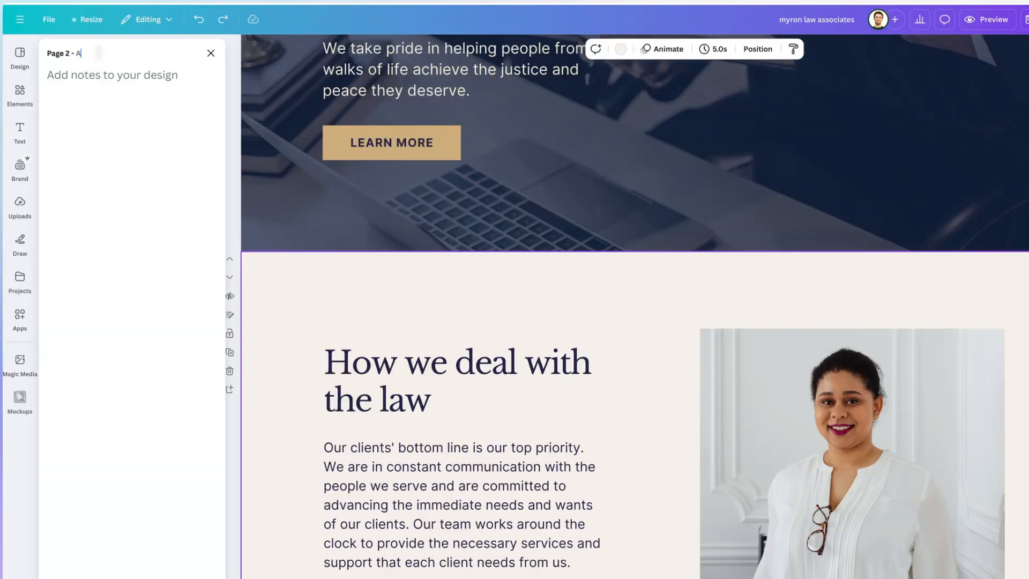
key(Return)
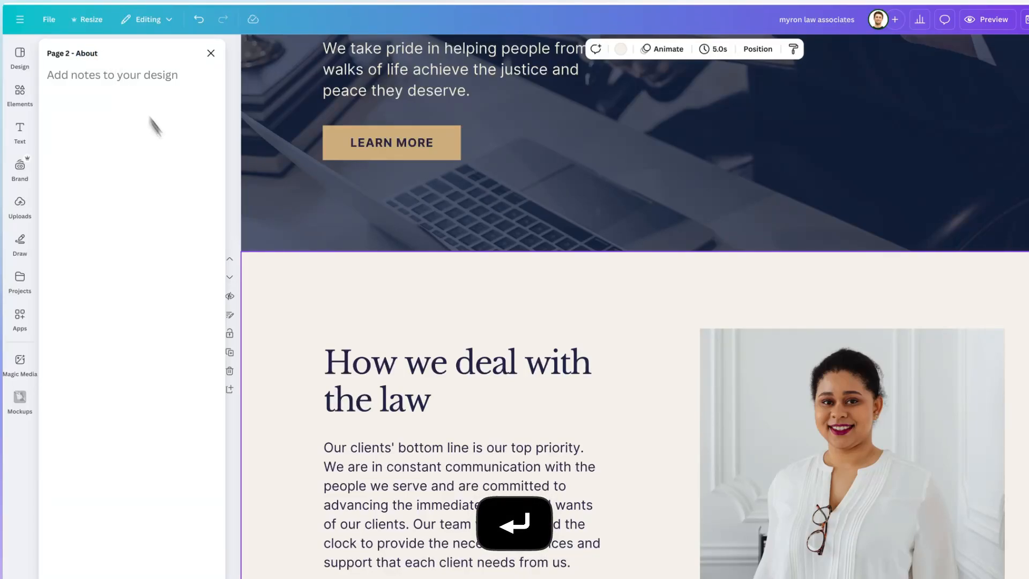
Title page 3, the "Feedback from Clients" section, "Testimonials".
scroll(297, 350, down, 5)
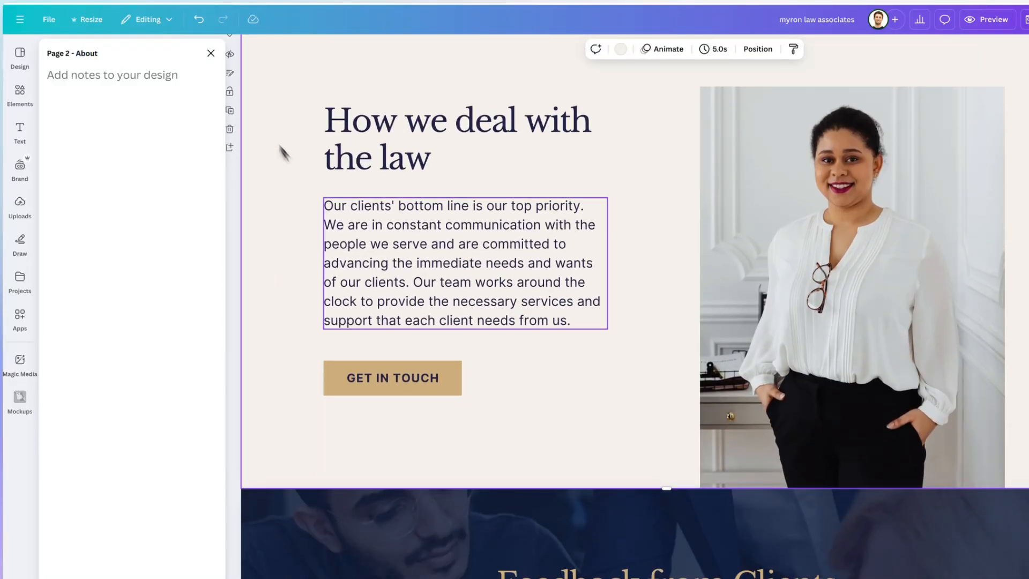
scroll(282, 154, down, 4)
scroll(294, 362, down, 1)
scroll(281, 226, down, 3)
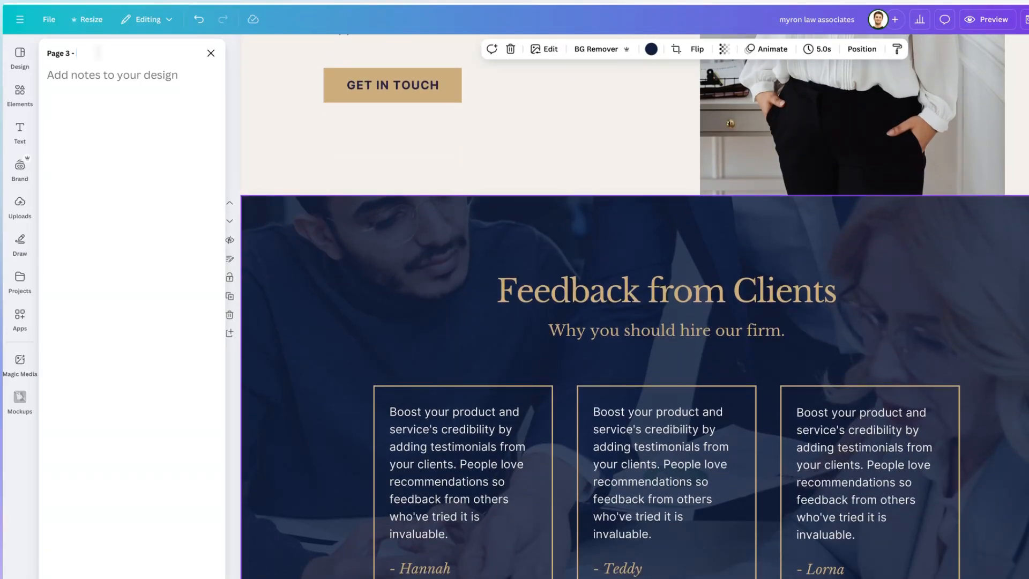
text(Testimonials)
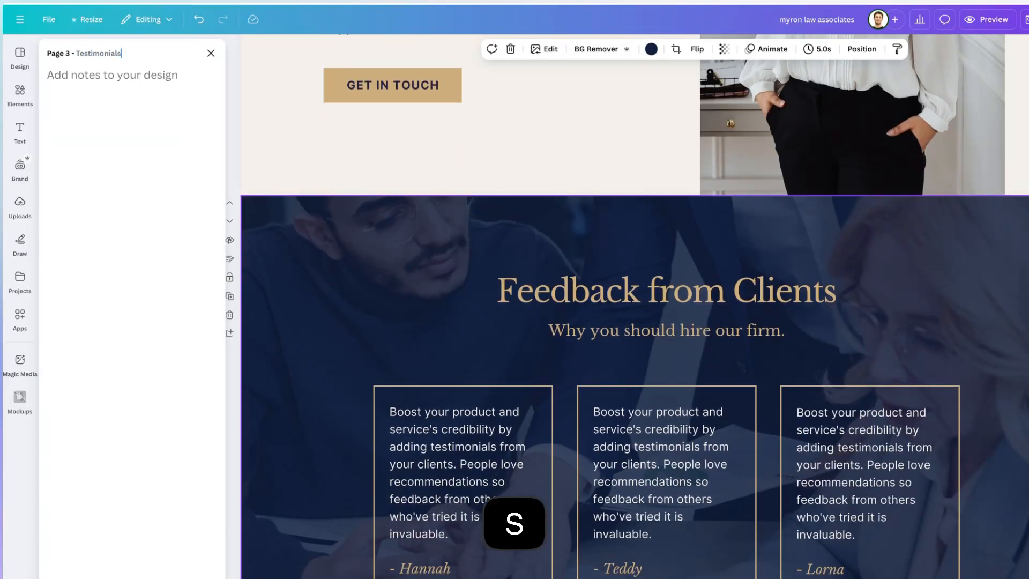
Title page 4, the "Our Services" section, "Services" and page 5, the "Contact Us" section, "Contacts".
scroll(269, 201, down, 10)
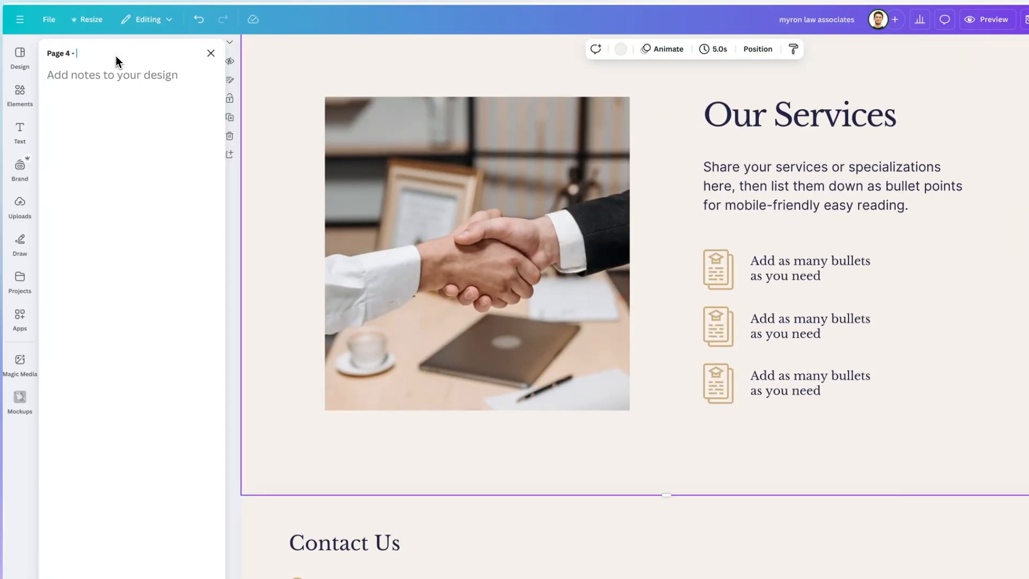
text(Services)
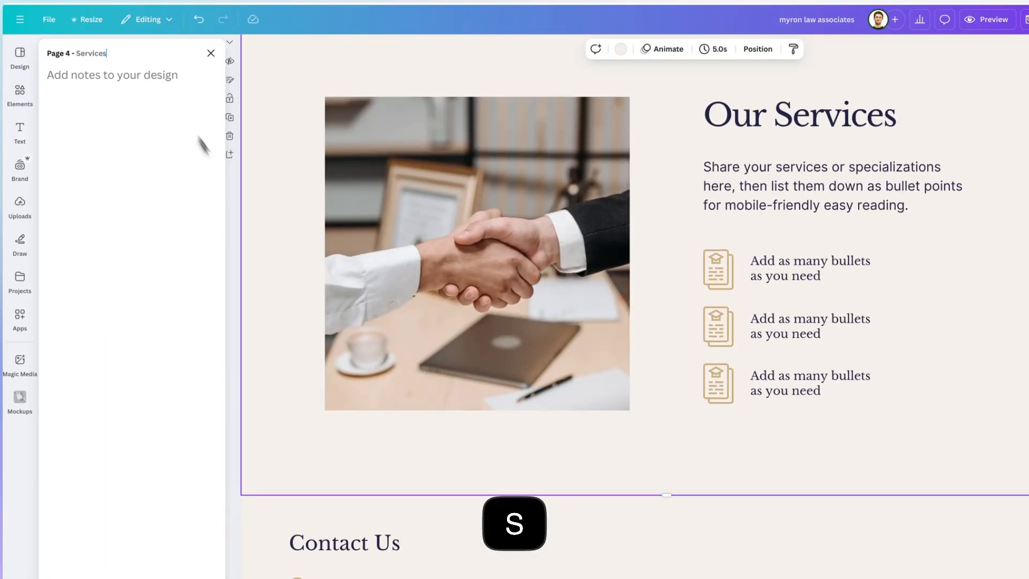
scroll(264, 259, down, 4)
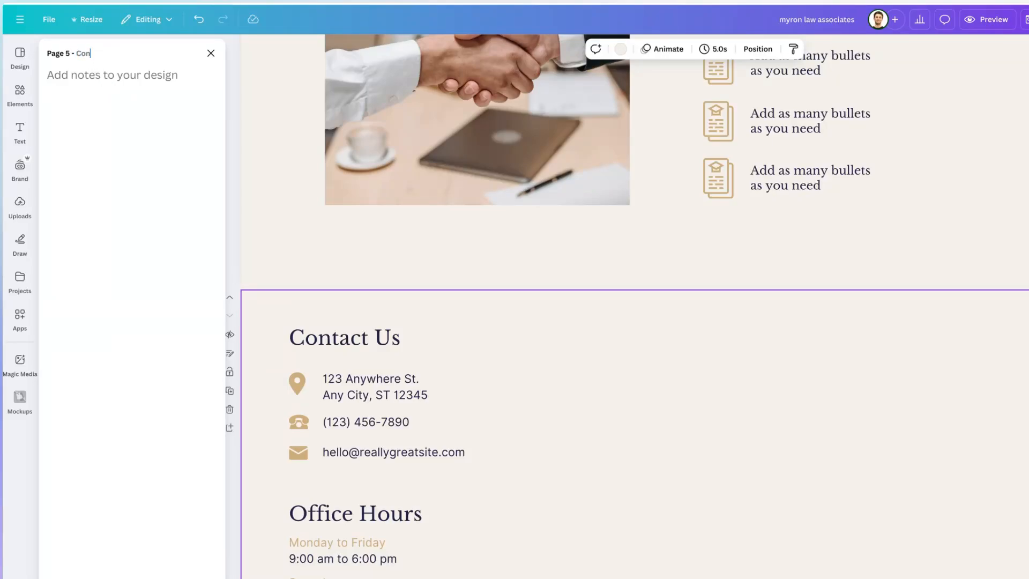
text(Contacts)
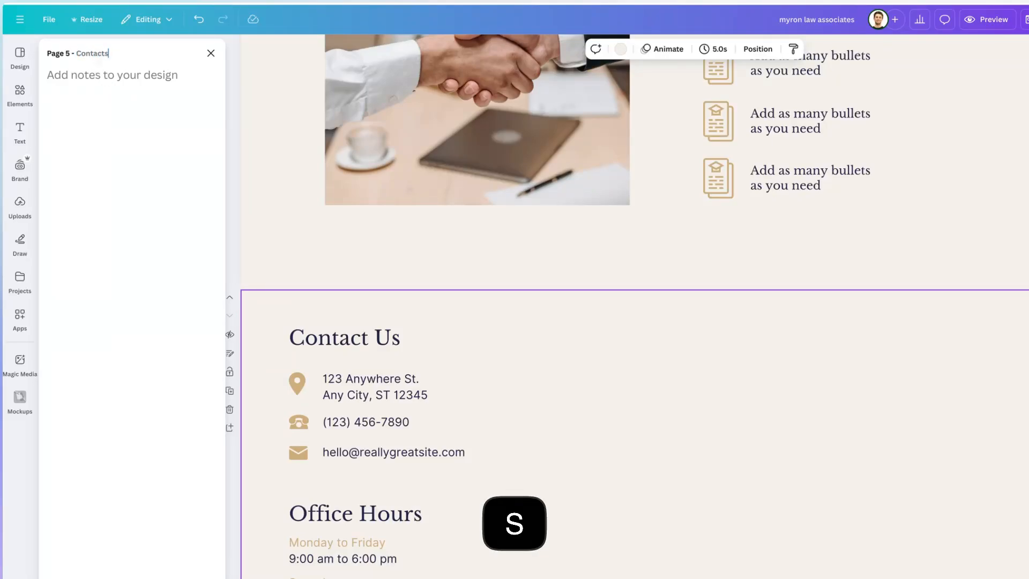
Link the "TESTIMONIALS" header menu item on the first page to the page "3 - Testimonials".
scroll(237, 231, up, 15)
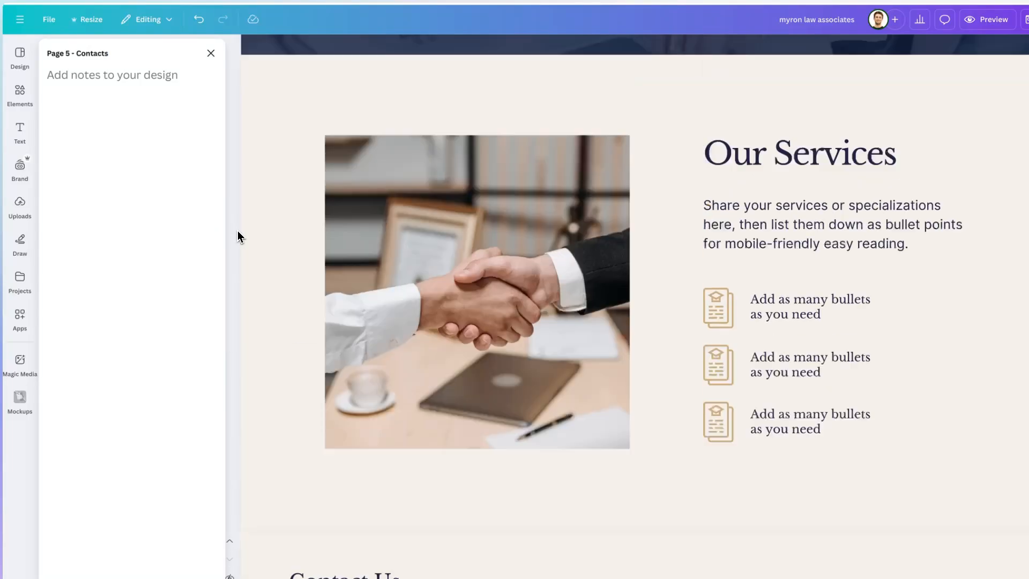
scroll(352, 240, up, 5)
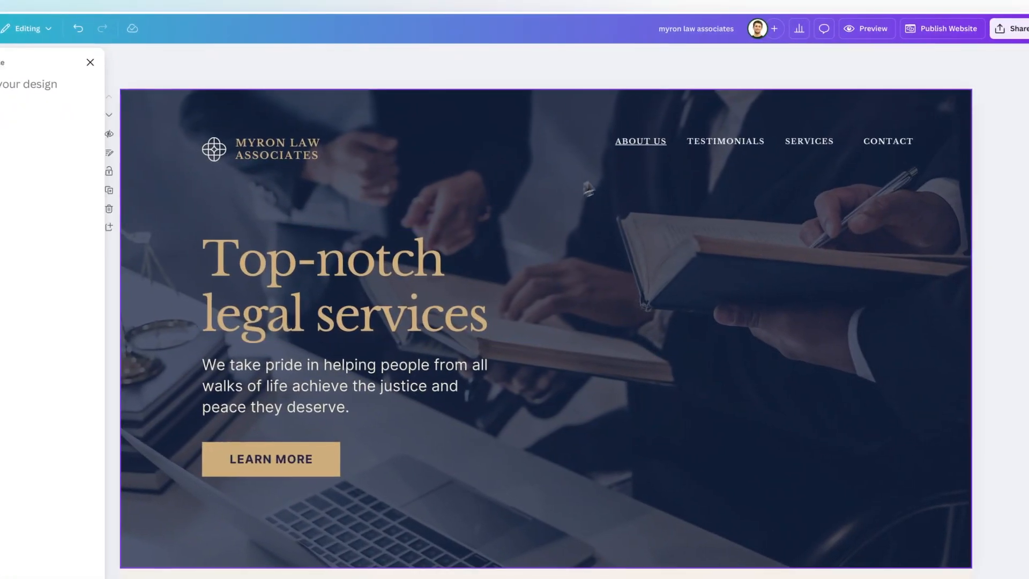
click(725, 138)
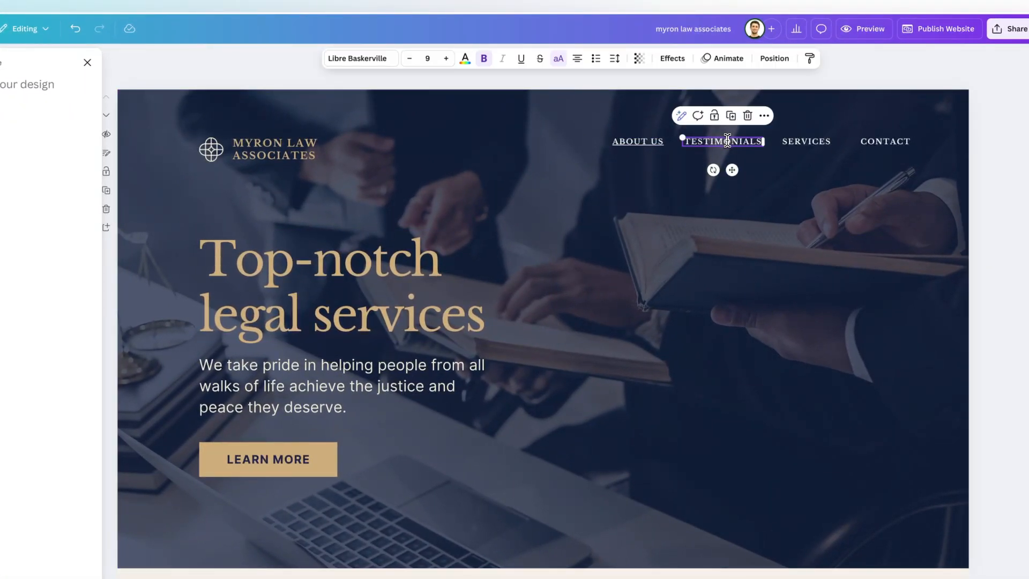
click(764, 117)
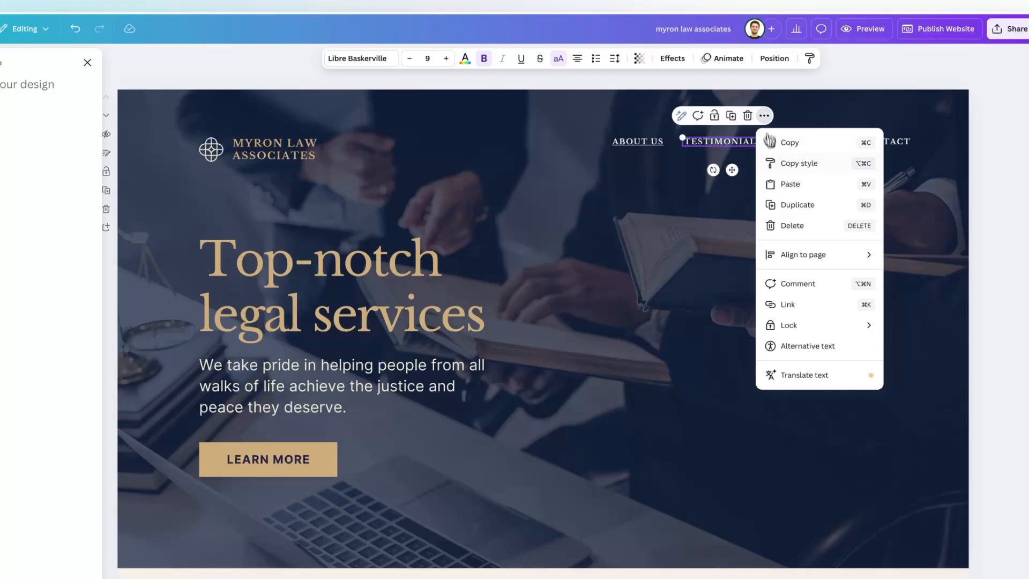
click(793, 303)
scroll(835, 268, down, 1)
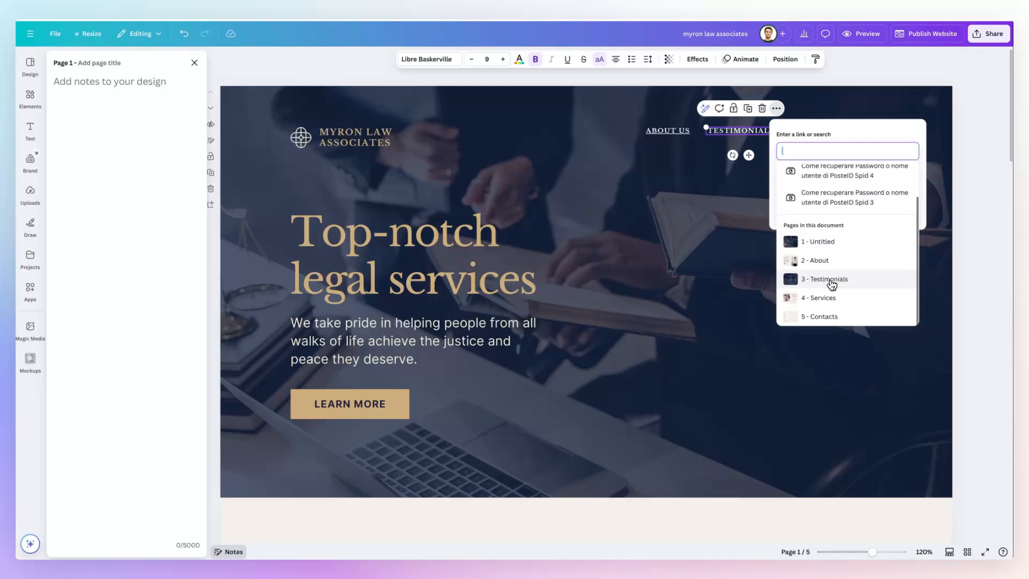
click(831, 281)
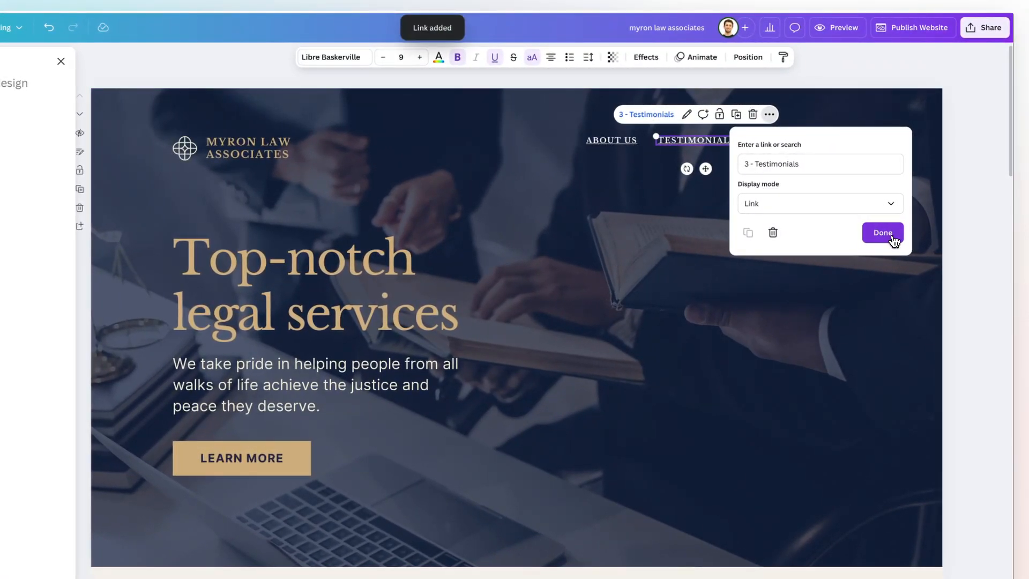
click(883, 232)
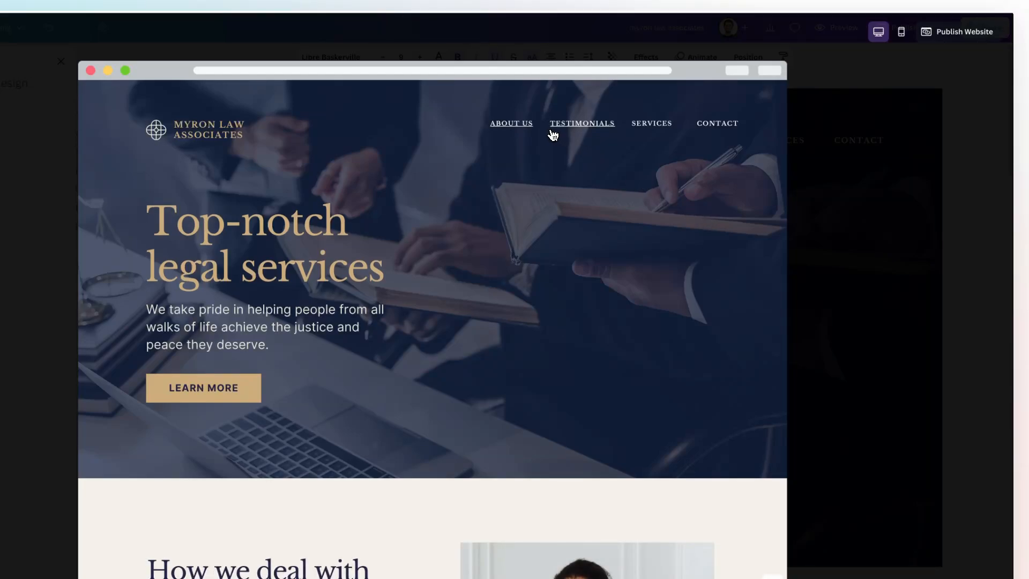
Test the "ABOUT US" and "TESTIMONIALS" header links in the website preview and close it.
click(515, 128)
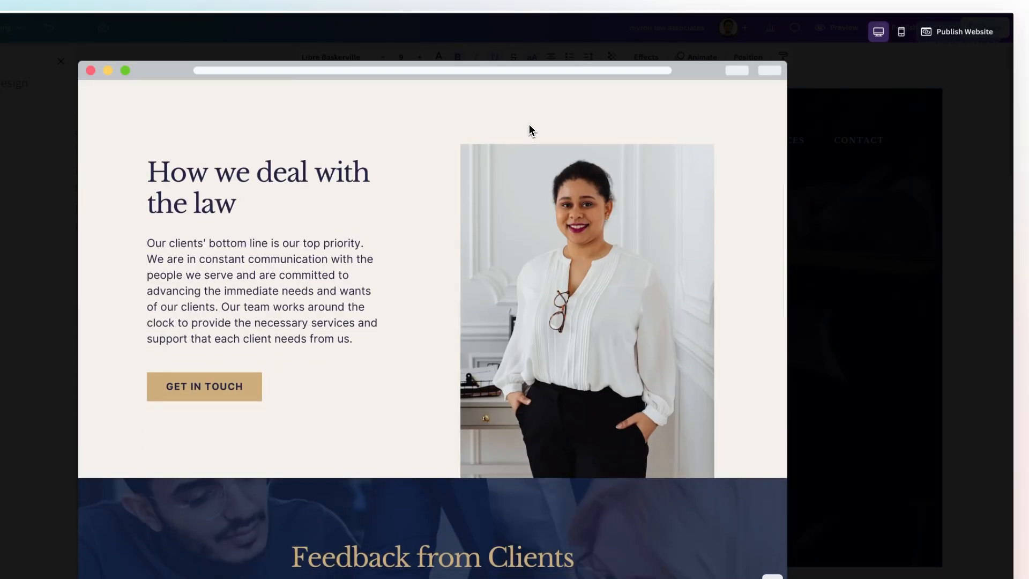
scroll(532, 129, up, 7)
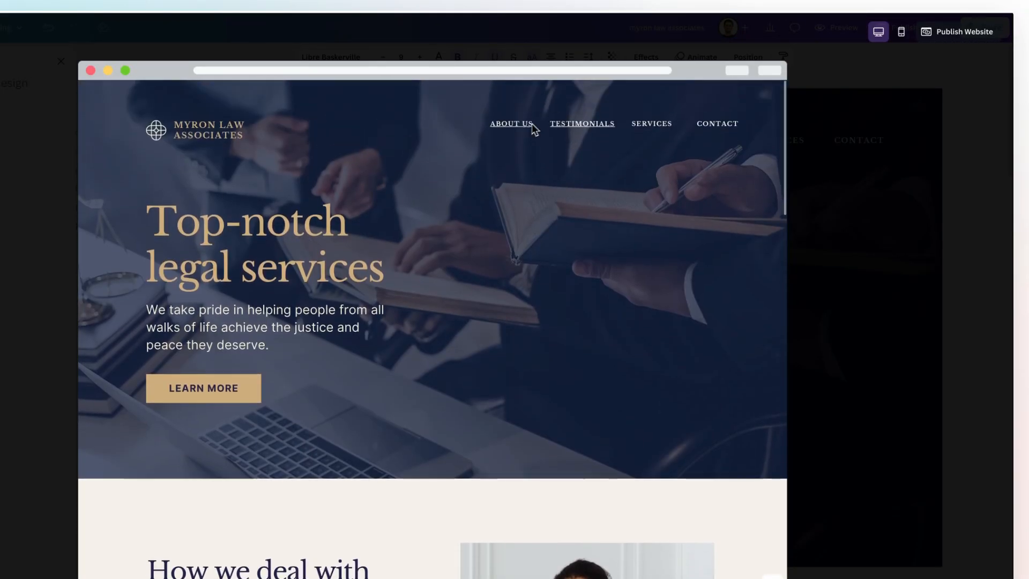
click(609, 125)
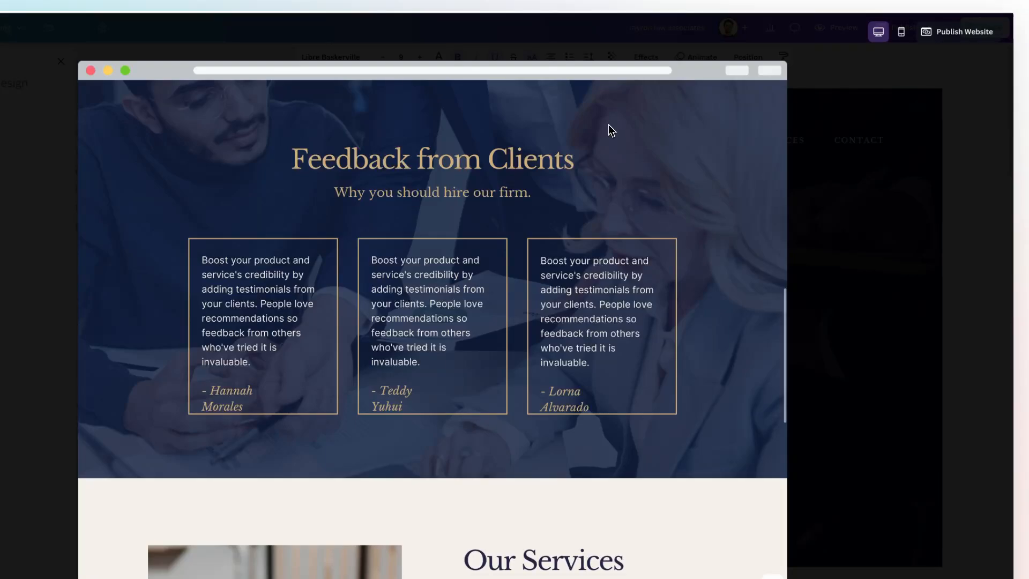
click(917, 111)
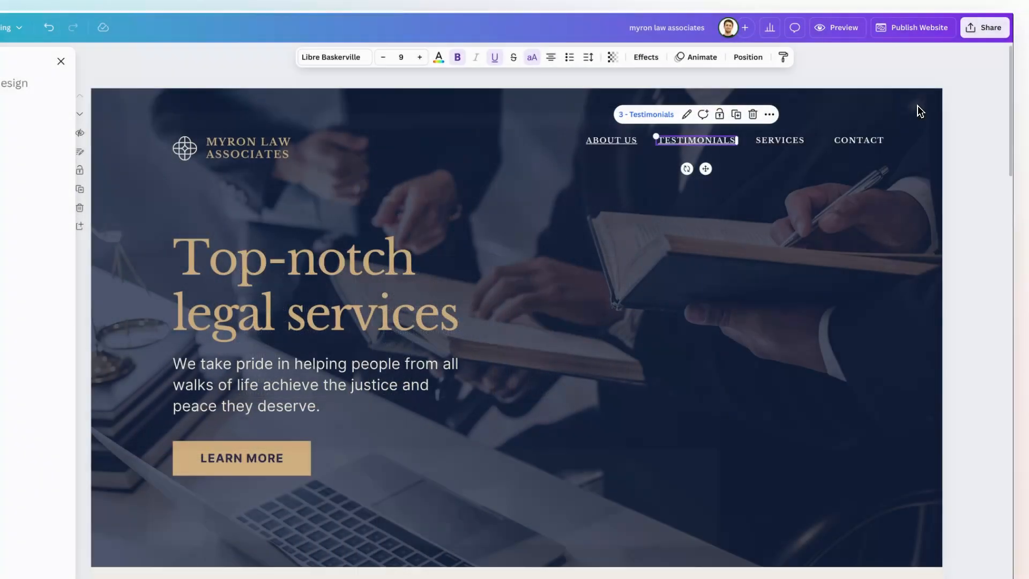
Link the "SERVICES" header menu item on the first page to the page "4 - Services".
double_click(794, 143)
click(821, 114)
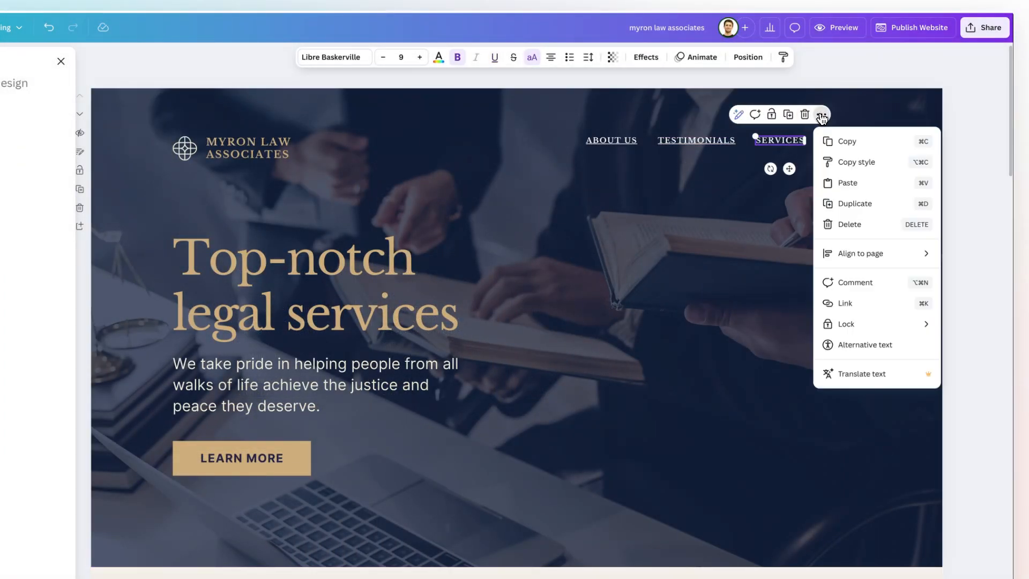
click(850, 303)
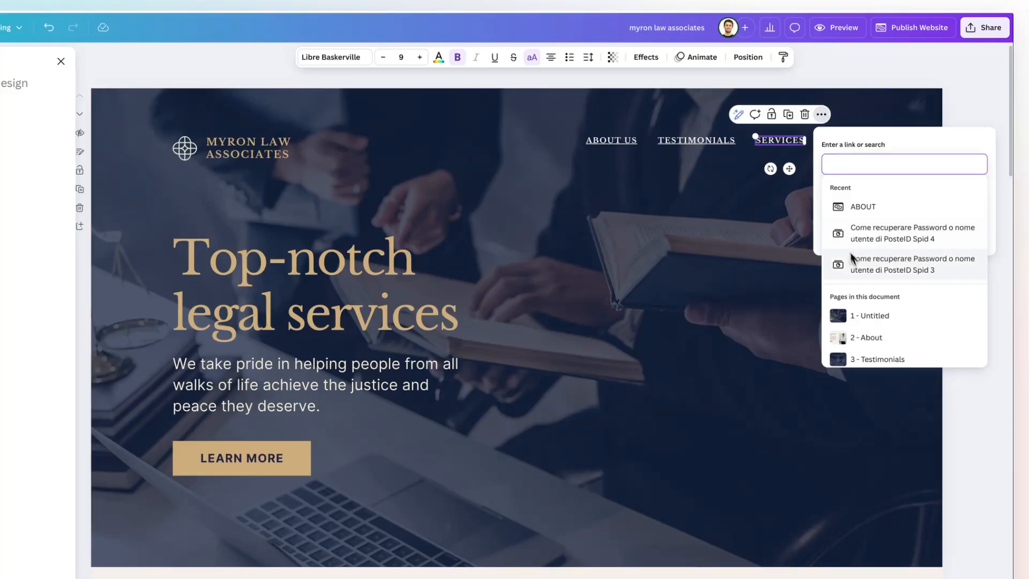
scroll(857, 268, down, 2)
click(882, 315)
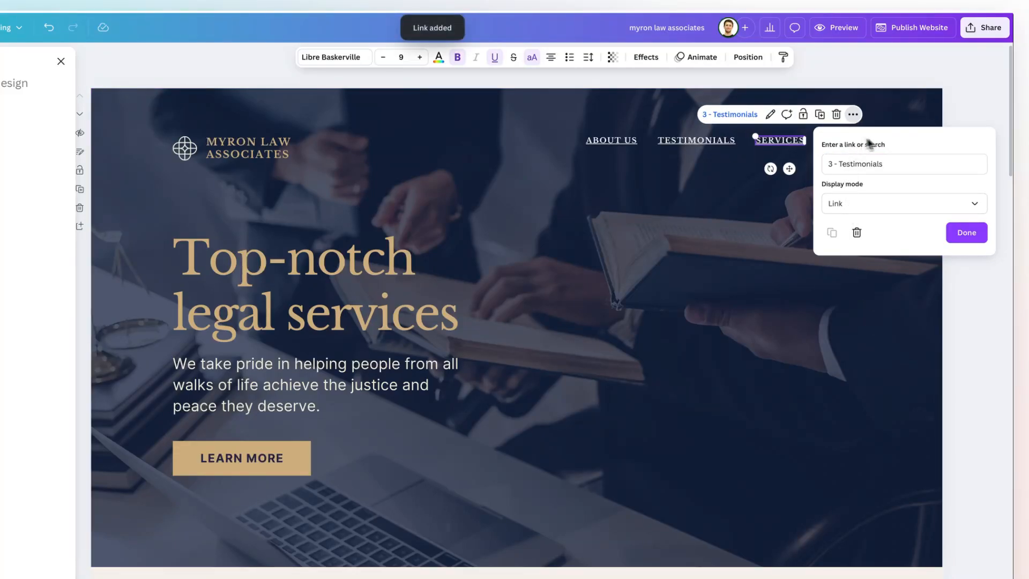
click(872, 163)
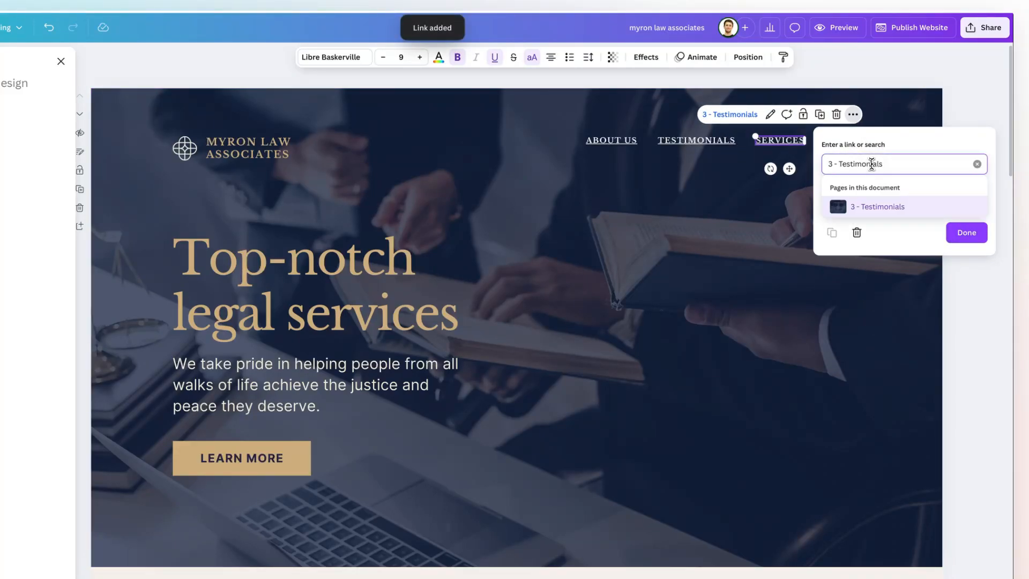
key(BackSpace)
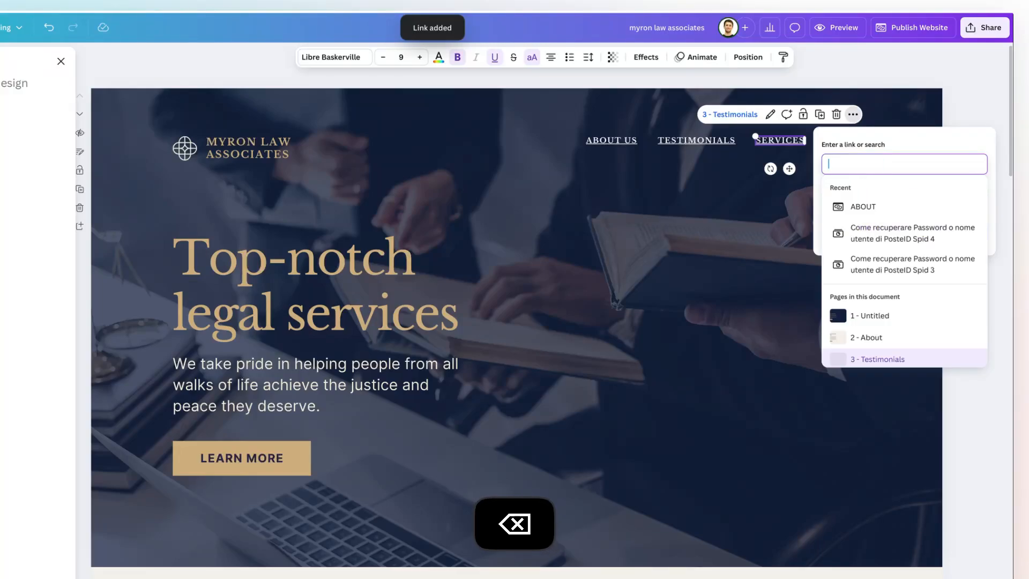
scroll(881, 316, down, 2)
click(879, 333)
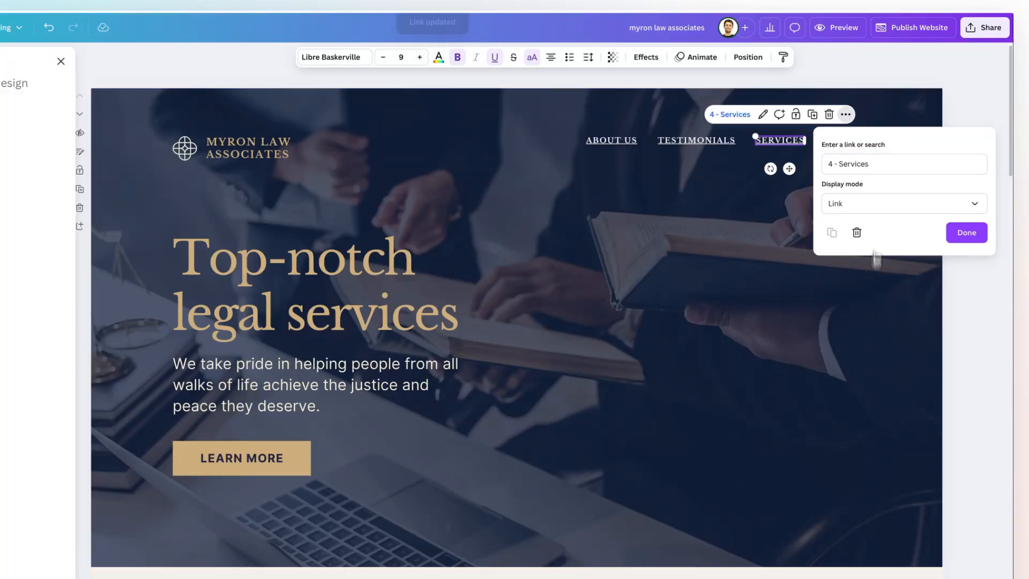
click(970, 238)
Link the "CONTACT" header menu item on the first page to the page "5 - Contacts".
click(846, 139)
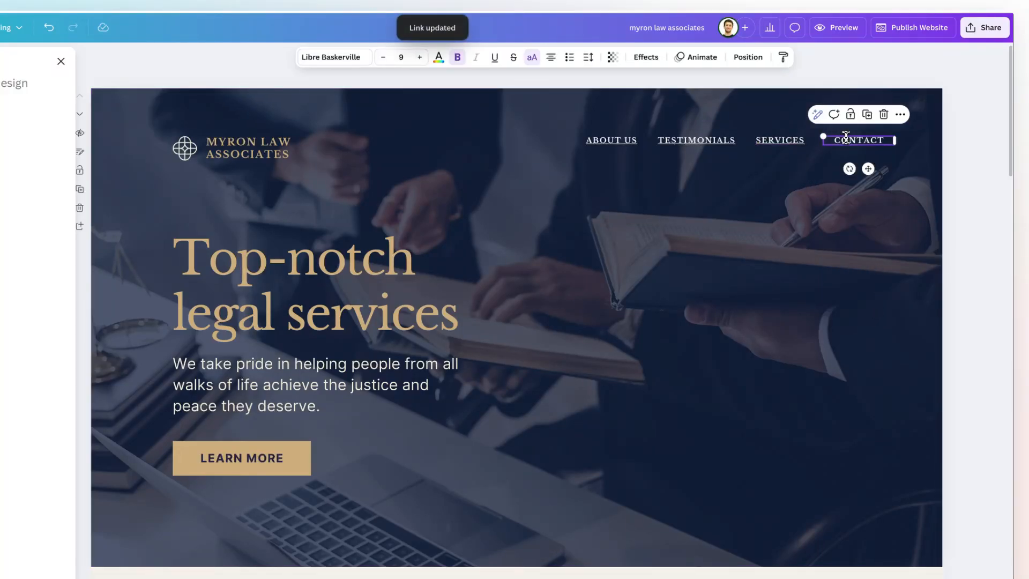
click(900, 115)
click(921, 311)
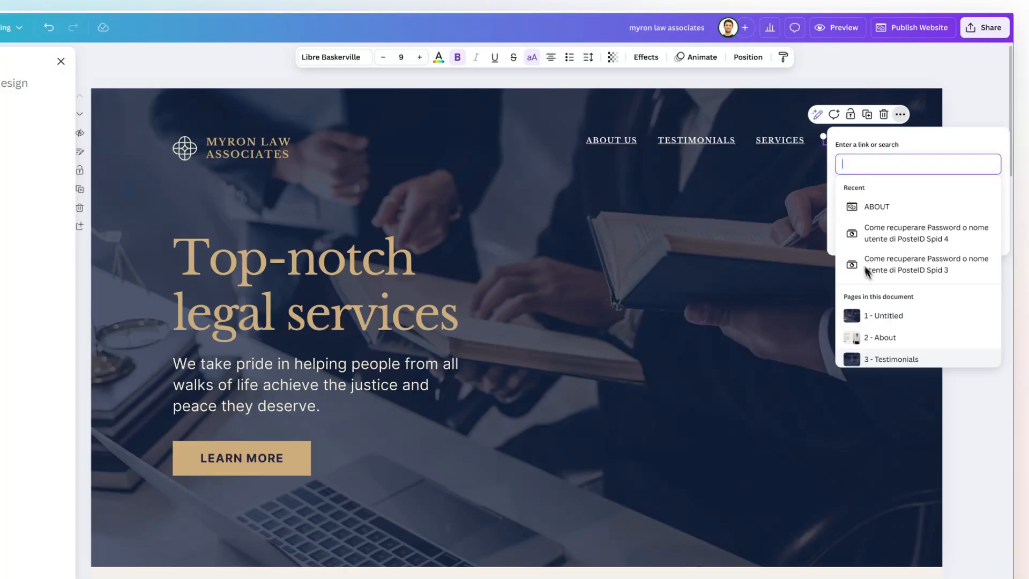
scroll(879, 300, down, 2)
click(874, 350)
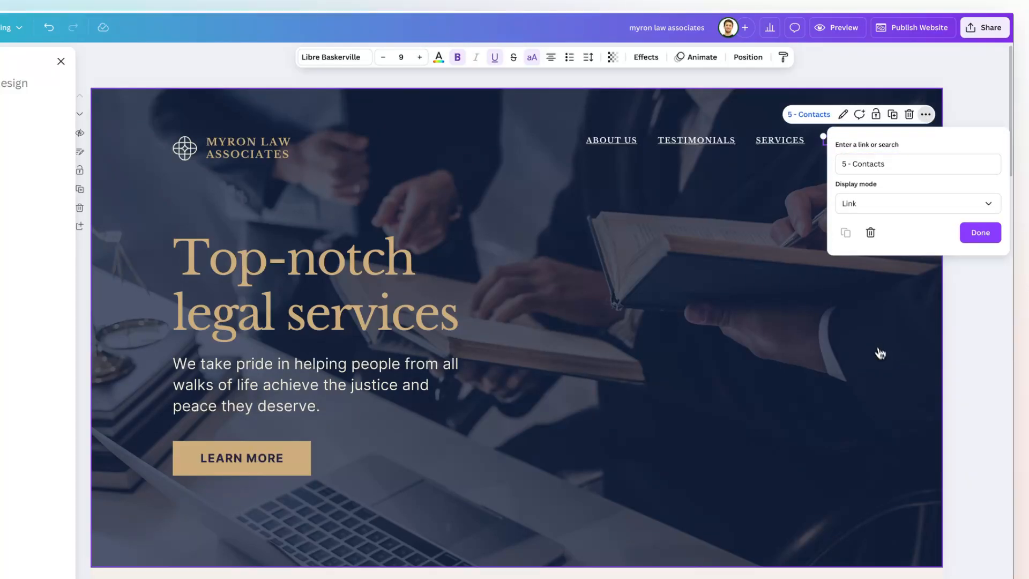
click(980, 232)
Test the "CONTACT" header link in the website preview and close it.
click(837, 28)
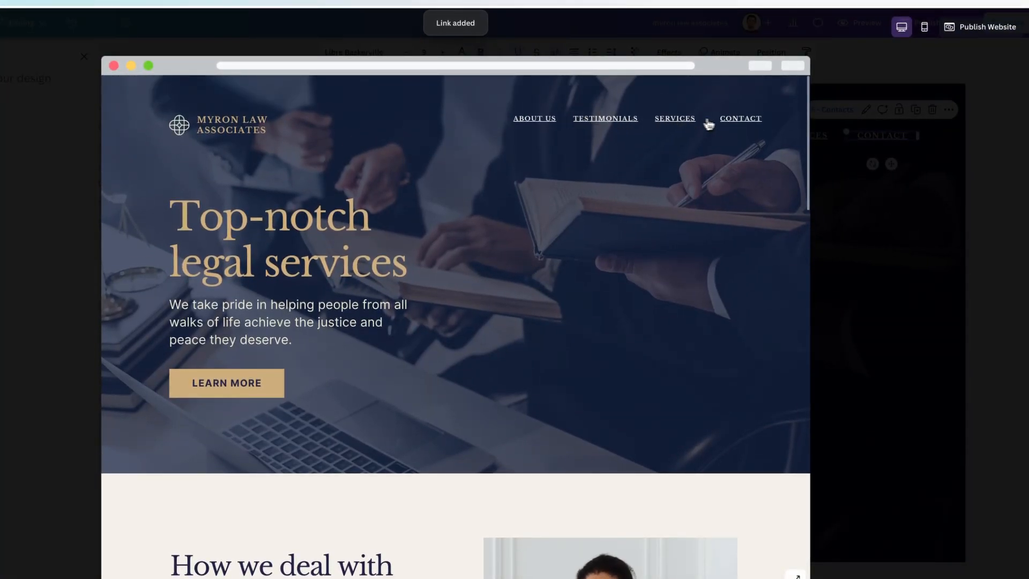
click(727, 120)
scroll(659, 149, up, 15)
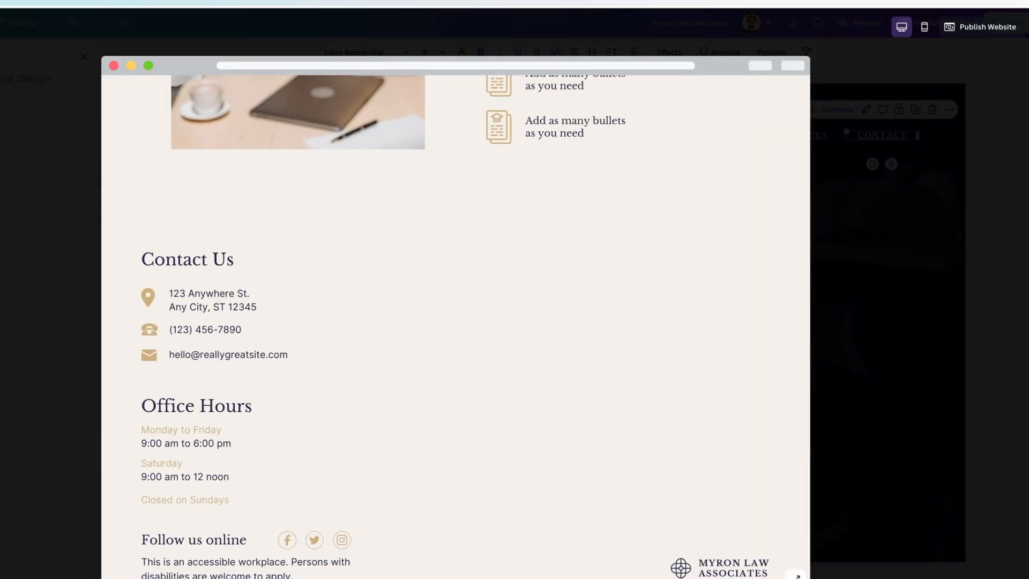
scroll(676, 126, down, 20)
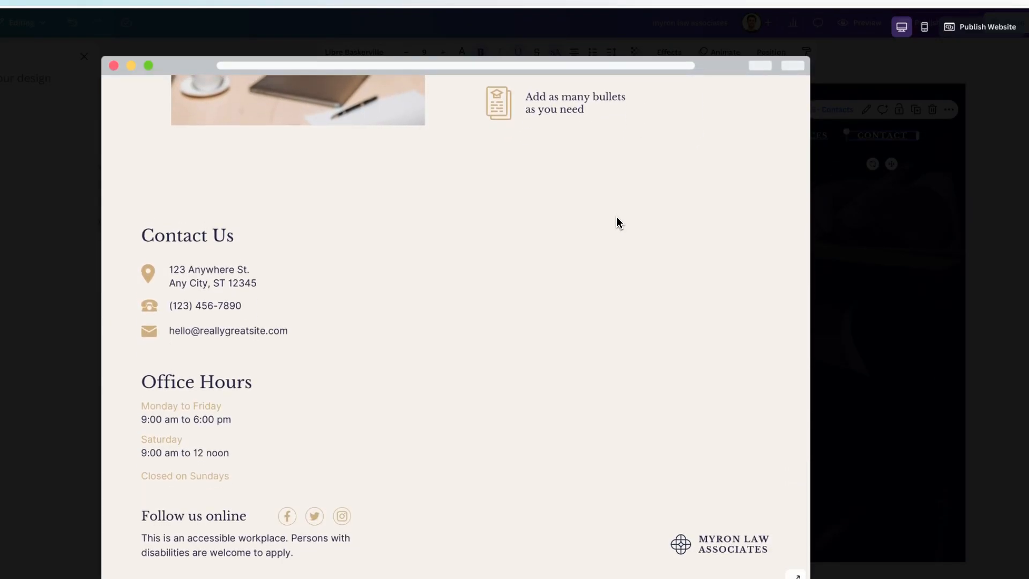
click(834, 196)
Copy the accessible workplace paragraph into the empty area of the Contacts page and change the copy's text to "Bring me to the Top".
scroll(569, 293, down, 10)
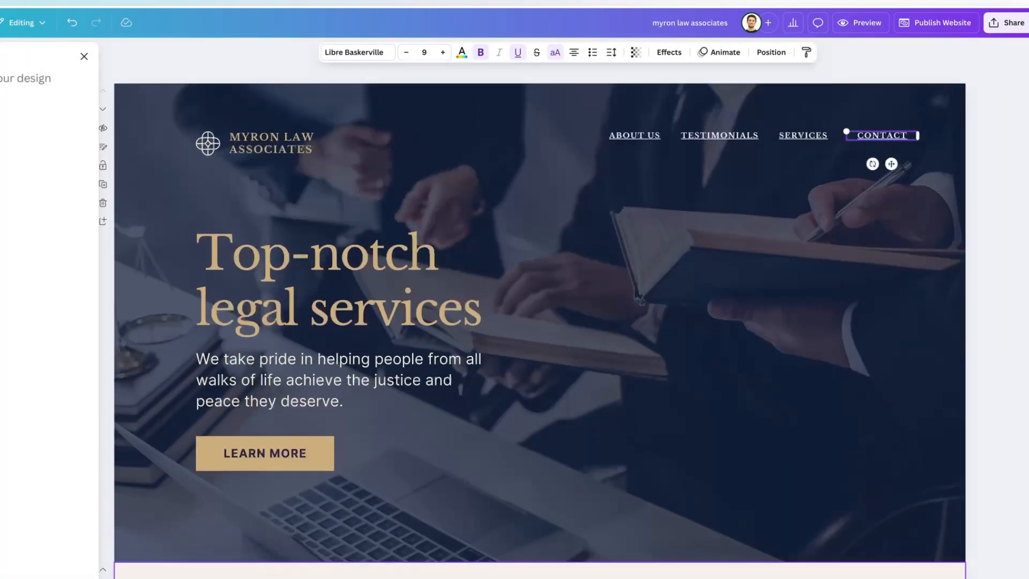
scroll(559, 297, down, 20)
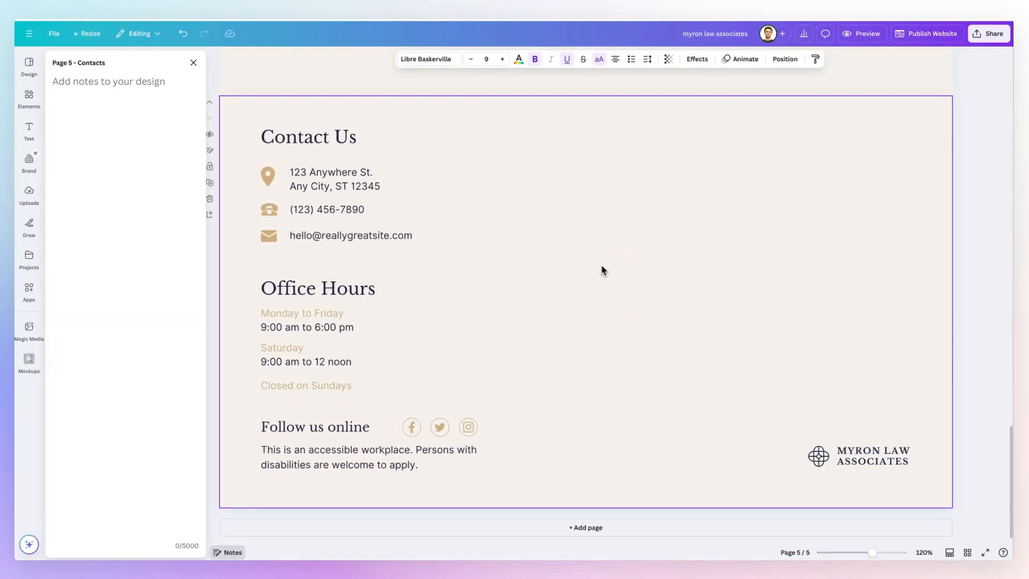
click(412, 448)
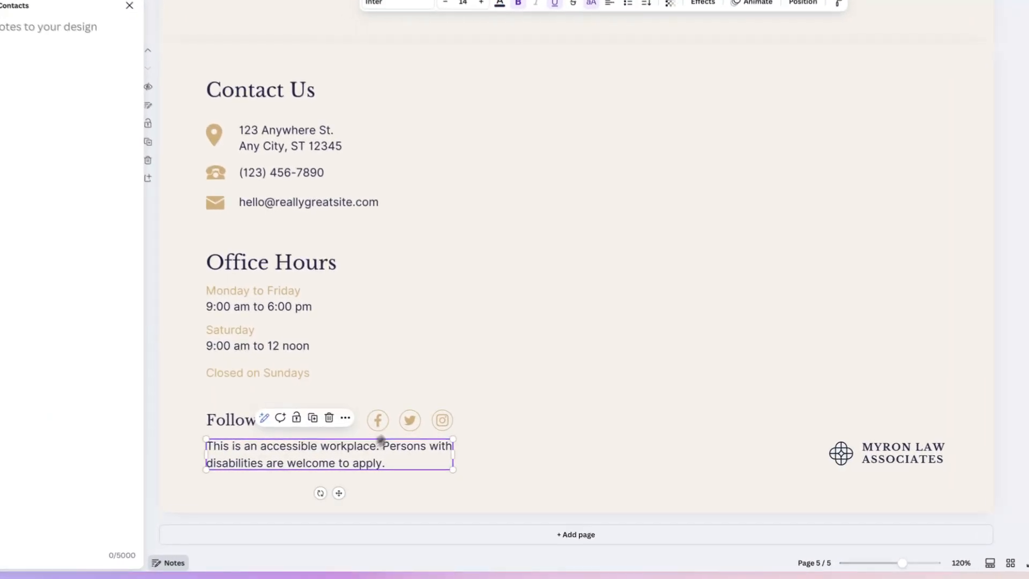
drag(380, 440, 805, 311)
click(806, 308)
text(Bring me to the T)
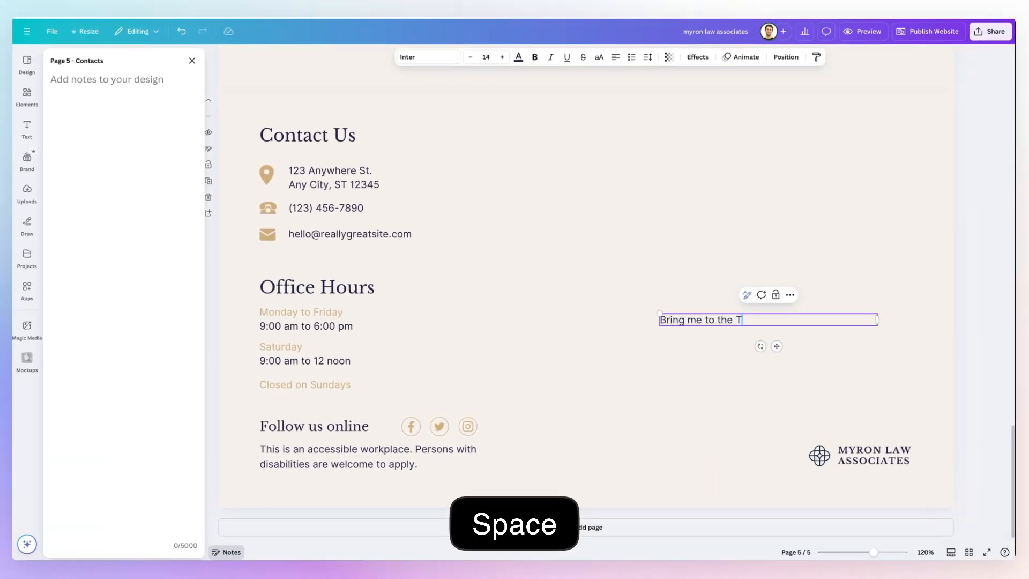
text(op)
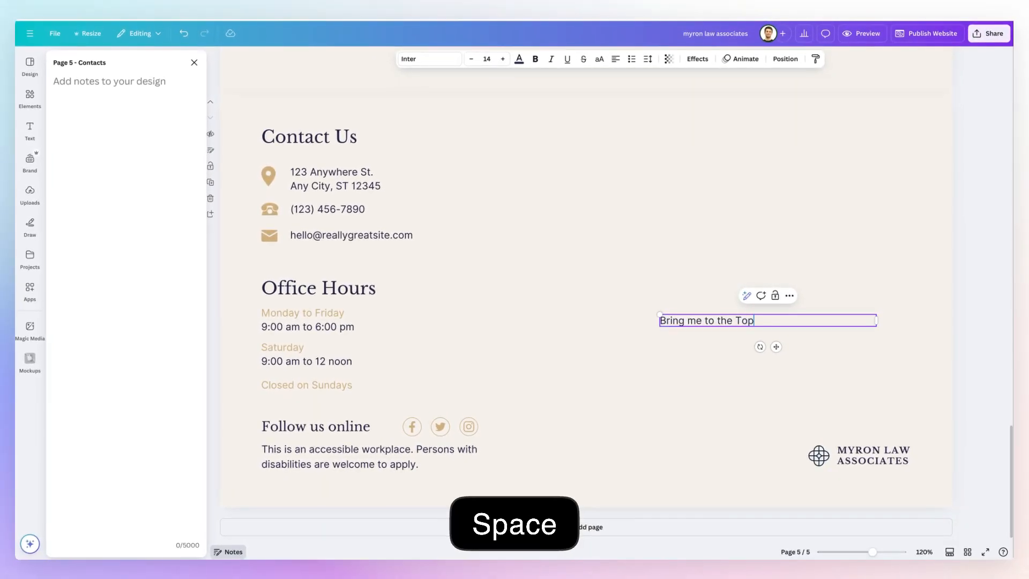
Reposition the "Bring me to the Top" text above the footer logo and align it right.
click(787, 279)
drag(703, 356, 751, 371)
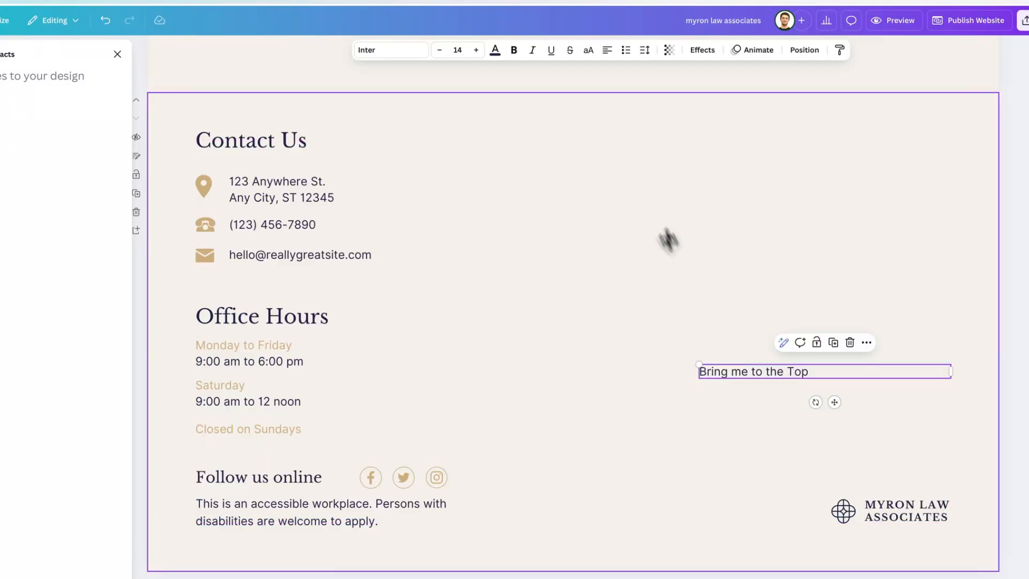
click(606, 52)
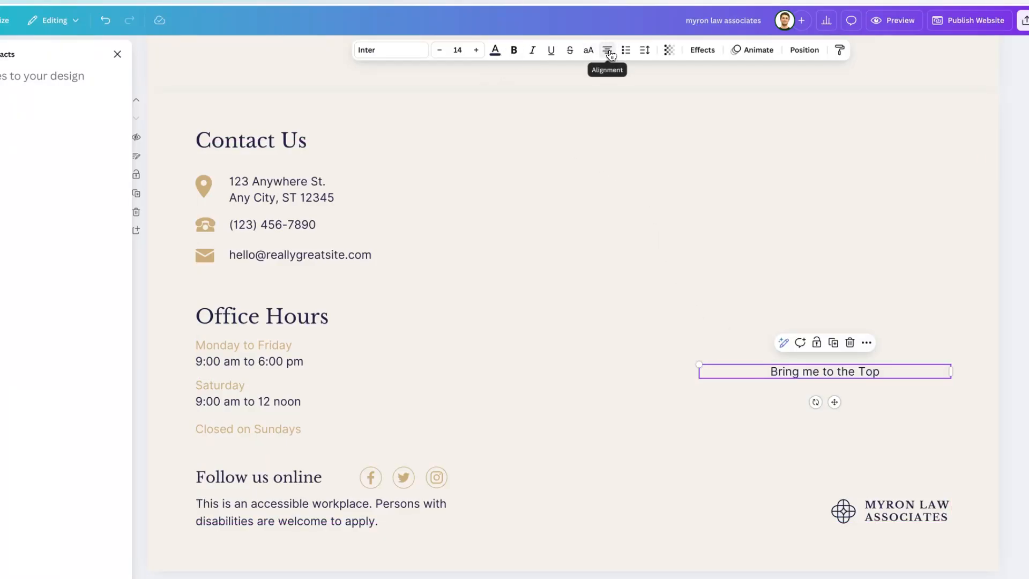
click(609, 52)
click(531, 276)
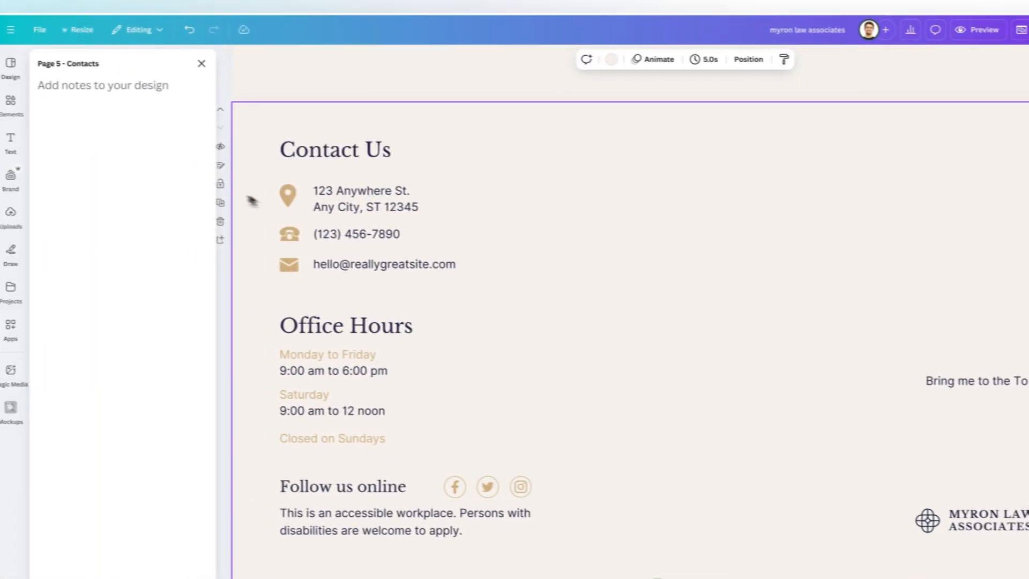
Search the elements for "arrow" and add a bold left-pointing chevron graphic to the empty area of the Contacts page.
click(33, 104)
click(122, 67)
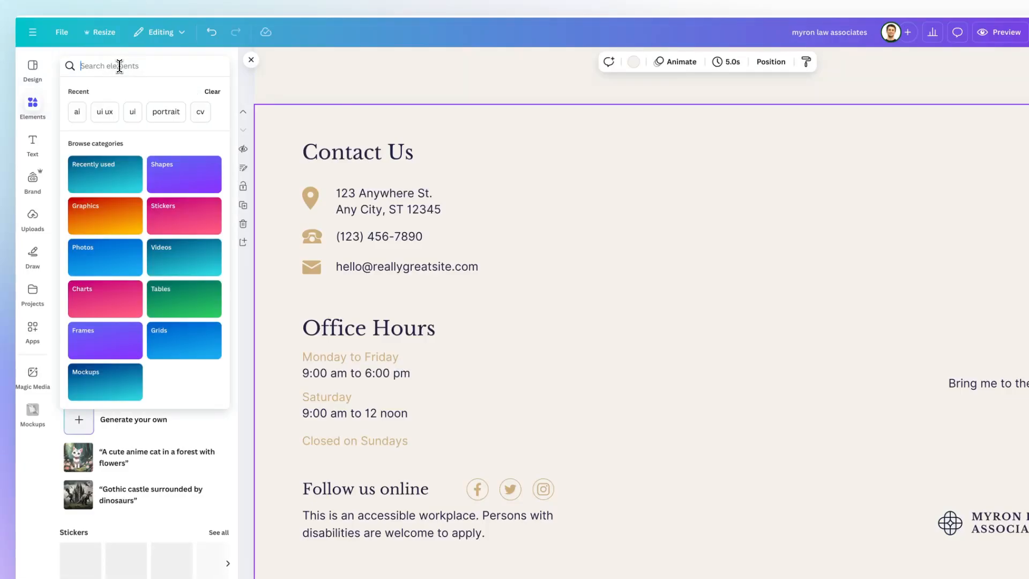
text(arrow)
key(Return)
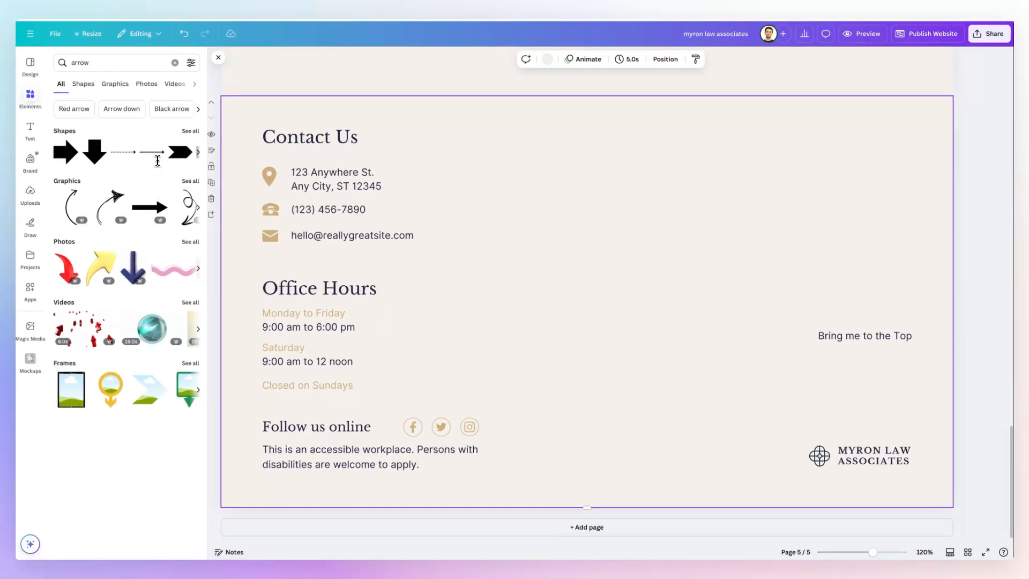
scroll(155, 155, right, 3)
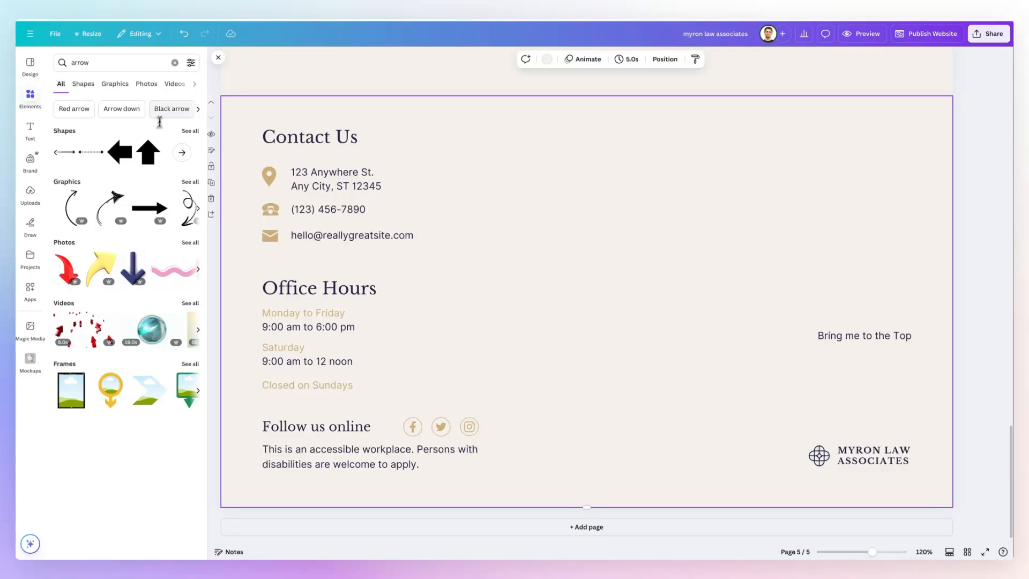
click(190, 131)
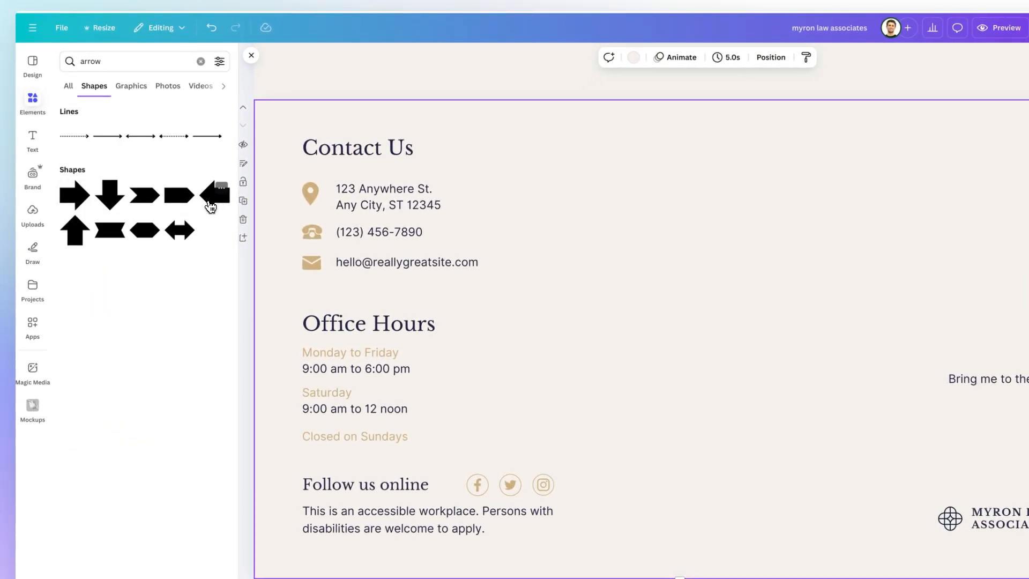
click(70, 84)
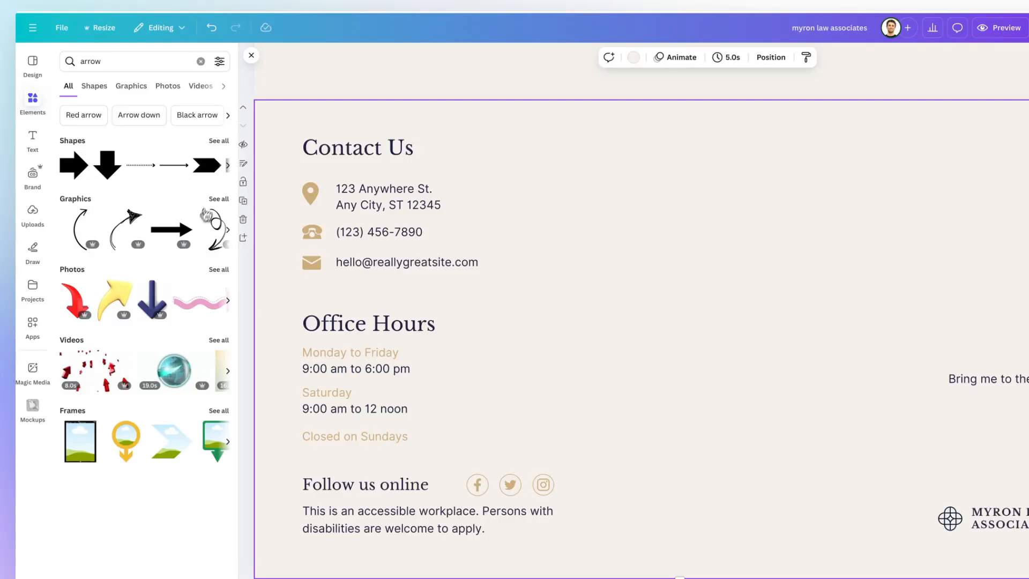
click(219, 199)
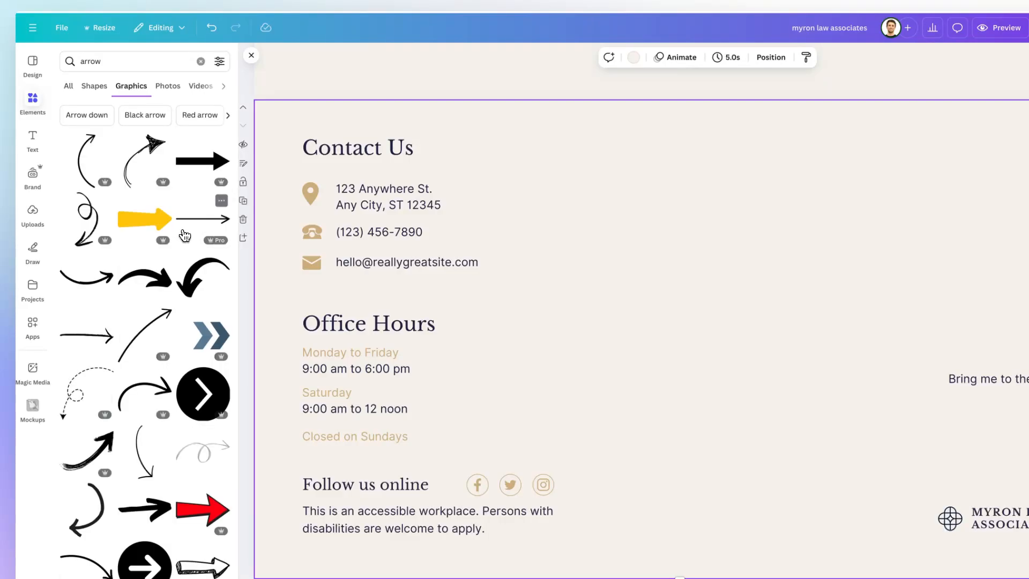
scroll(186, 238, down, 10)
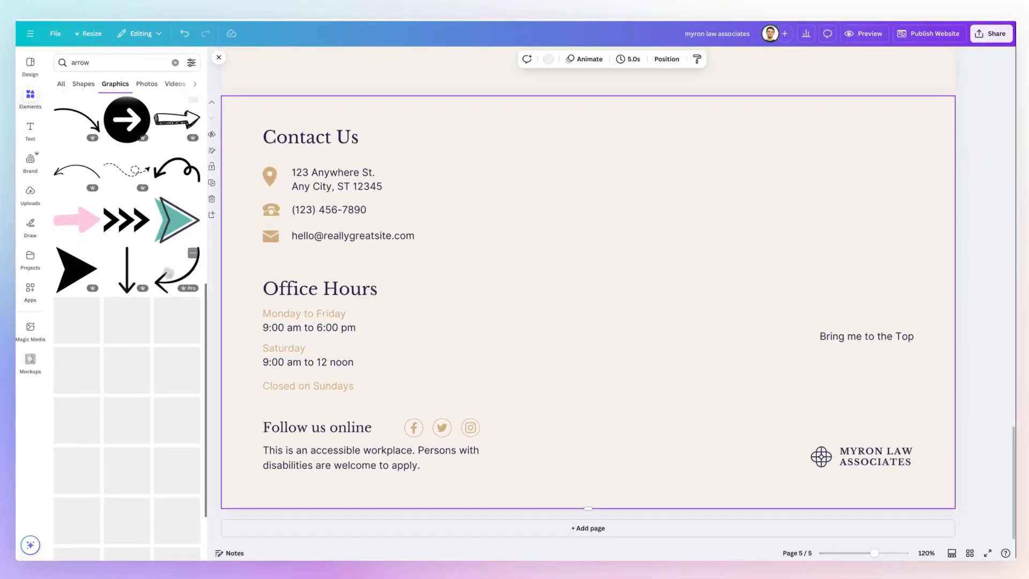
scroll(164, 267, down, 10)
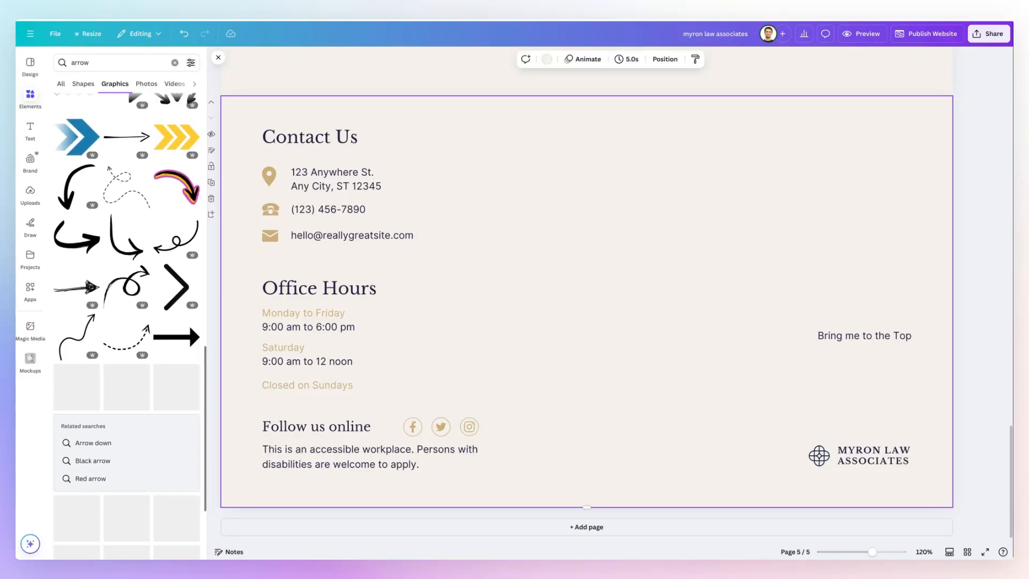
scroll(145, 216, down, 6)
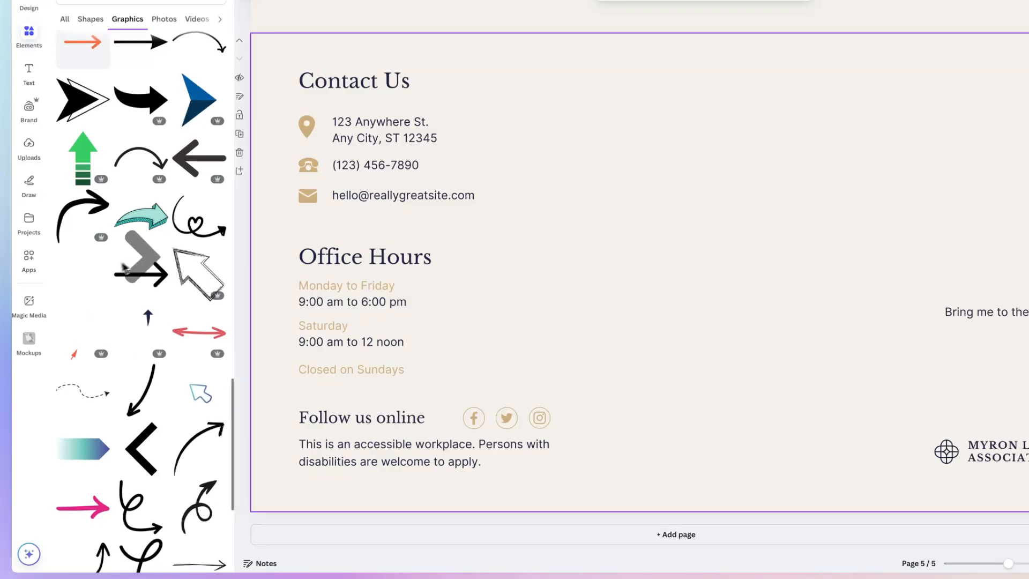
drag(141, 448, 728, 276)
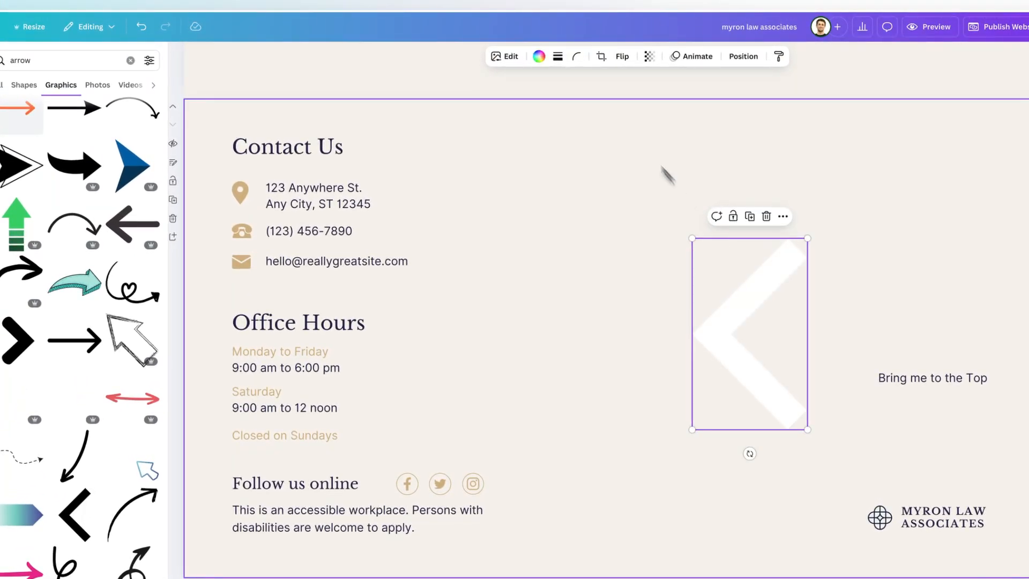
Recolor the chevron to a near-black tone and shrink it to a small icon.
click(539, 56)
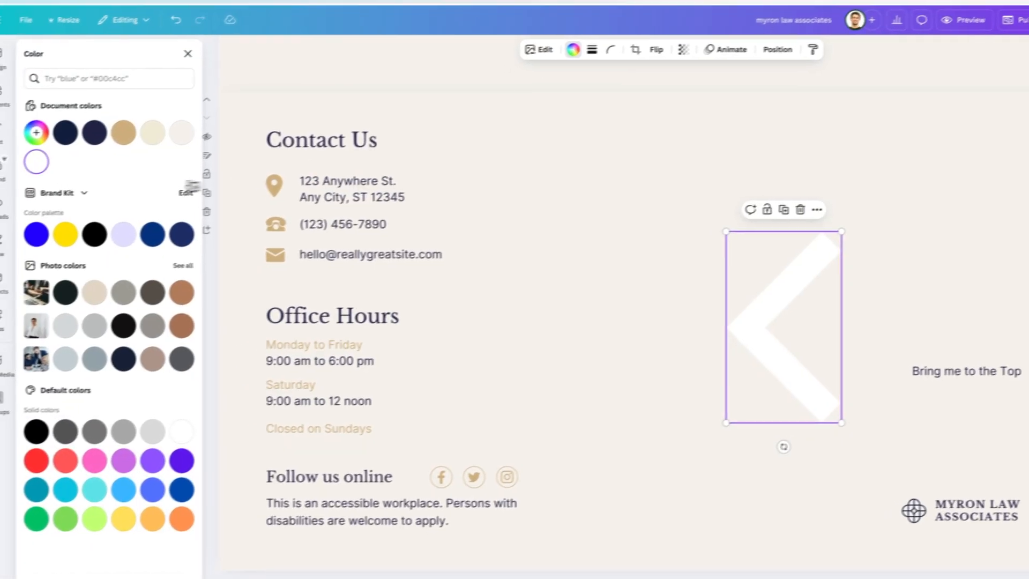
click(91, 129)
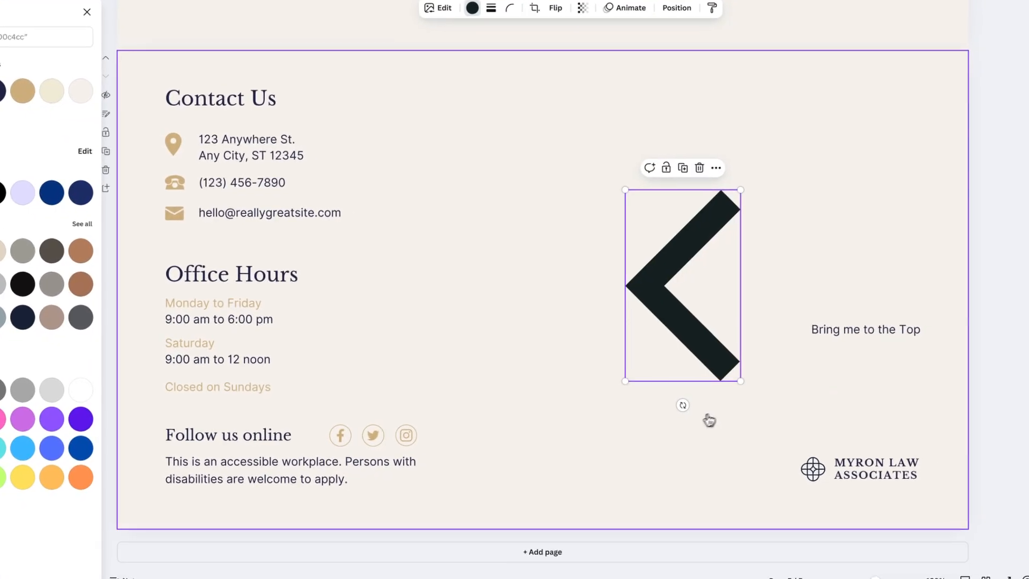
drag(814, 441, 747, 391)
Rotate the chevron to point upward and center it just above the "Bring me to the Top" text.
drag(609, 354, 593, 286)
drag(734, 248, 867, 316)
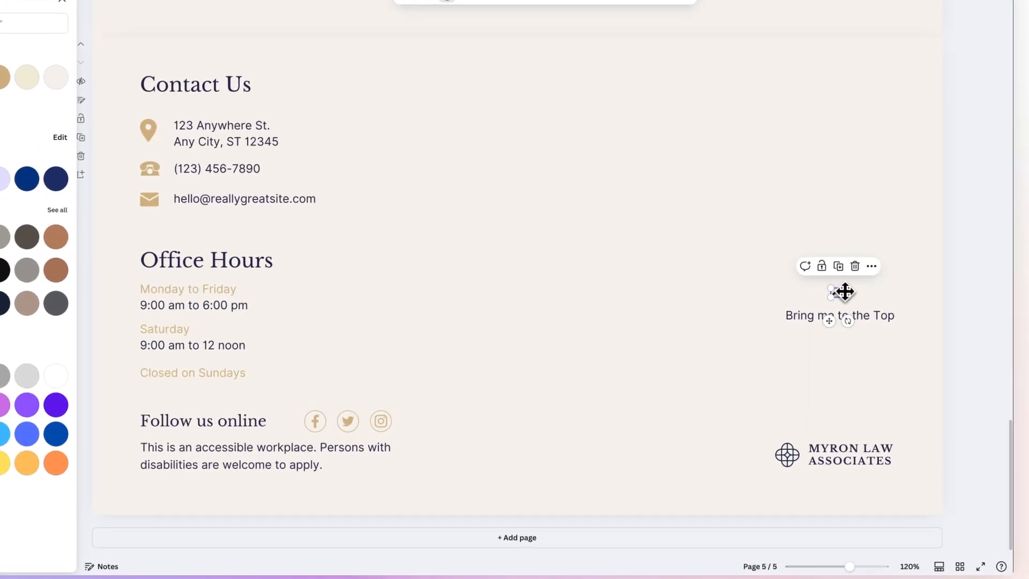
shift+click(828, 313)
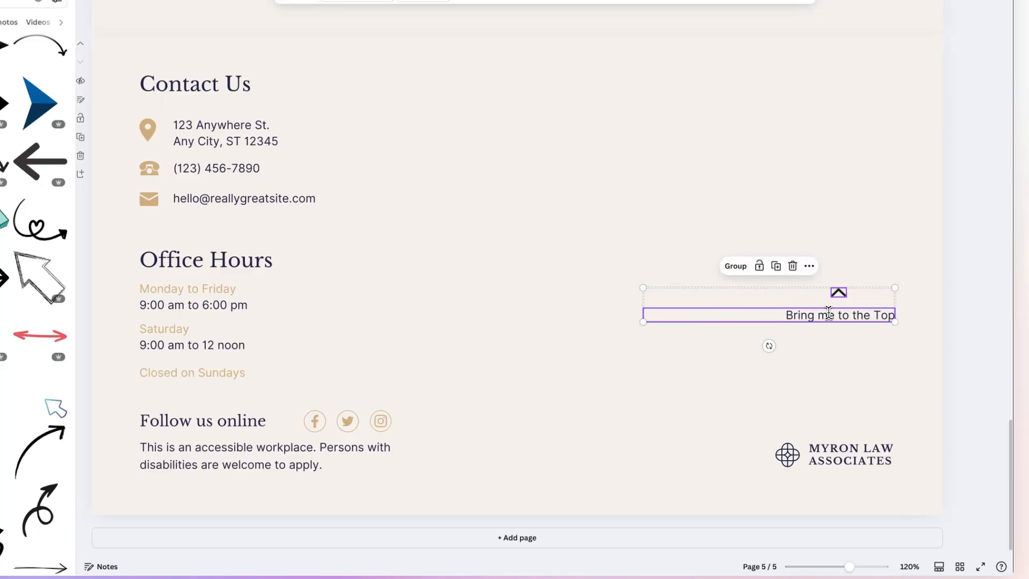
click(796, 340)
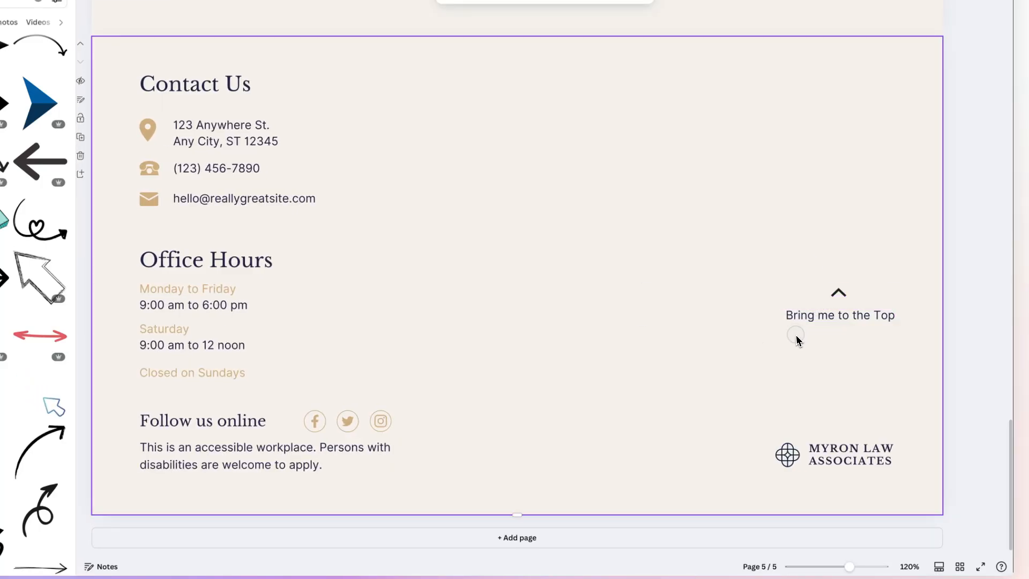
Narrow the "Bring me to the Top" text box to fit its text and place it back centered beneath the chevron.
click(795, 313)
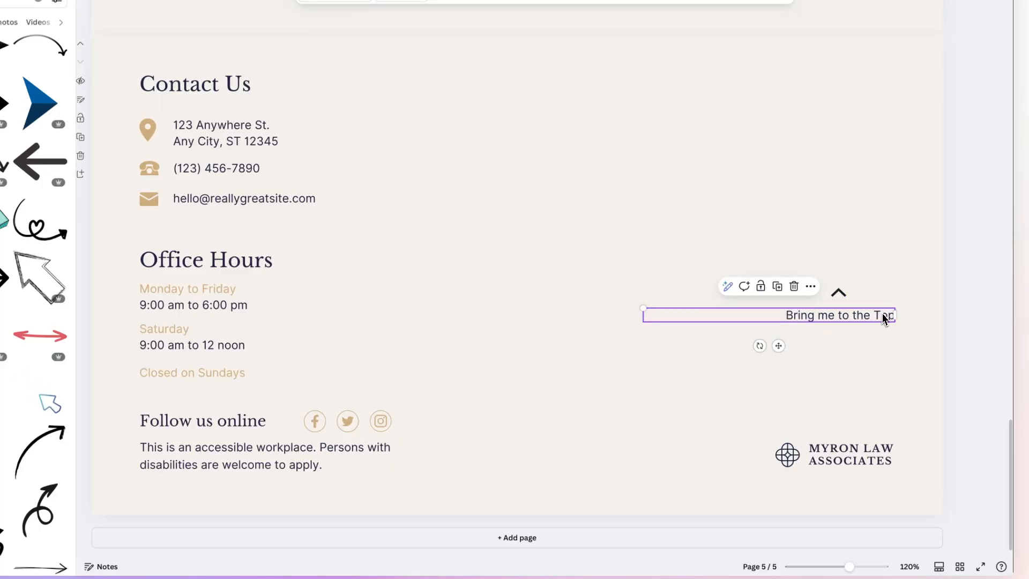
drag(896, 322, 730, 321)
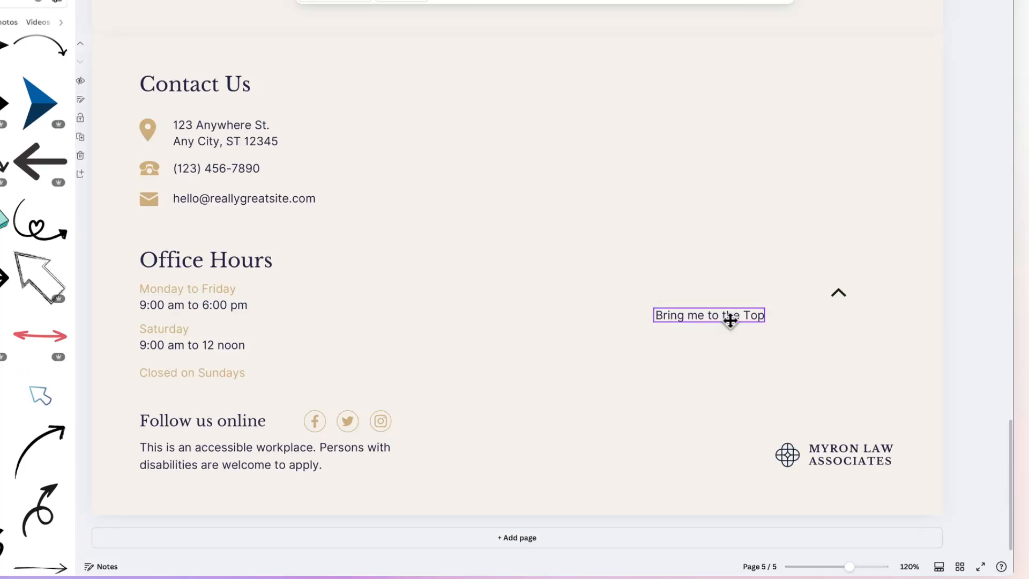
drag(836, 317, 869, 316)
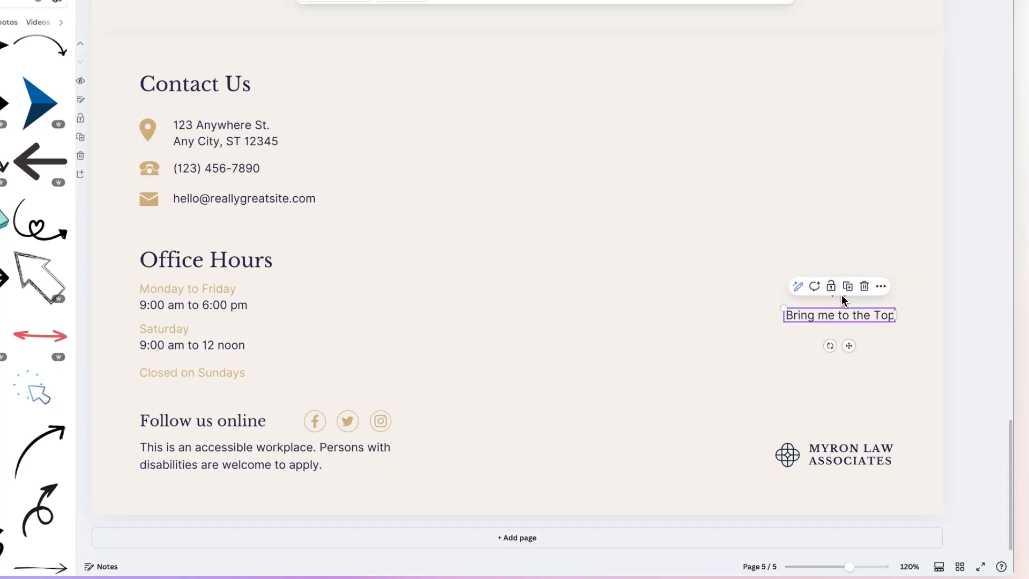
Try grouping the chevron with the "Bring me to the Top" text to link them together, check the group's options, and ungroup them.
key(super+g)
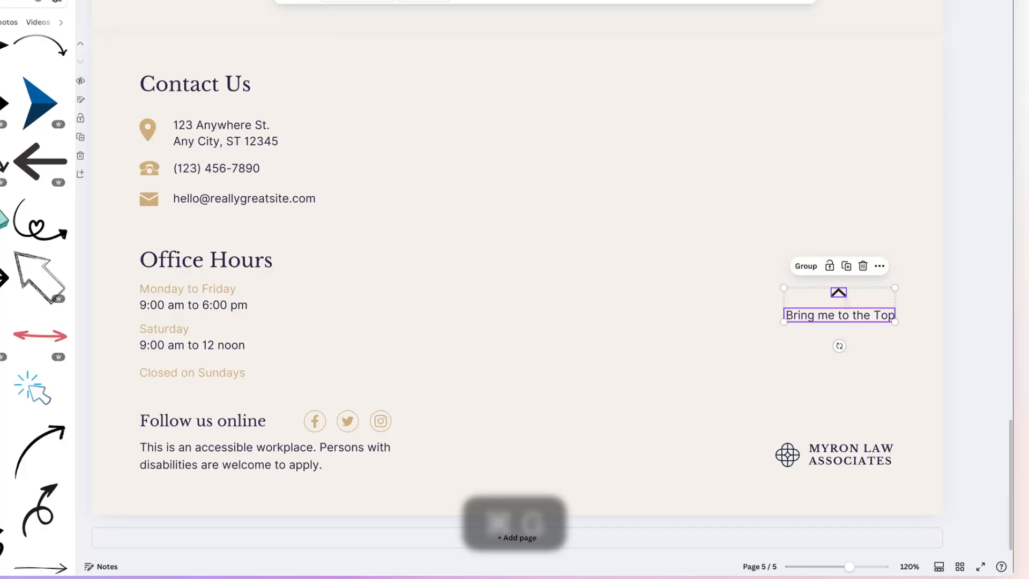
right_click(840, 296)
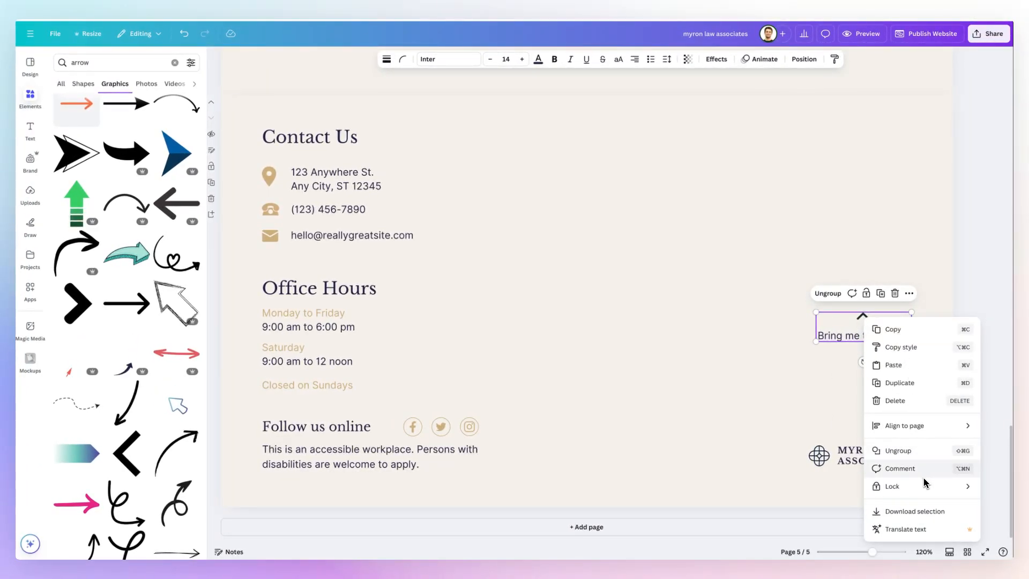
click(860, 337)
click(910, 308)
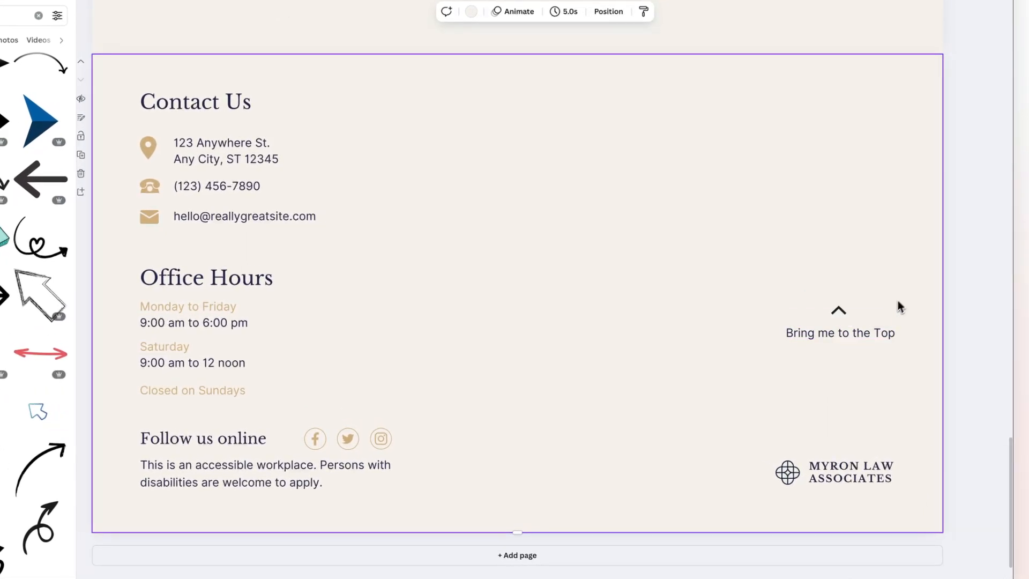
click(875, 328)
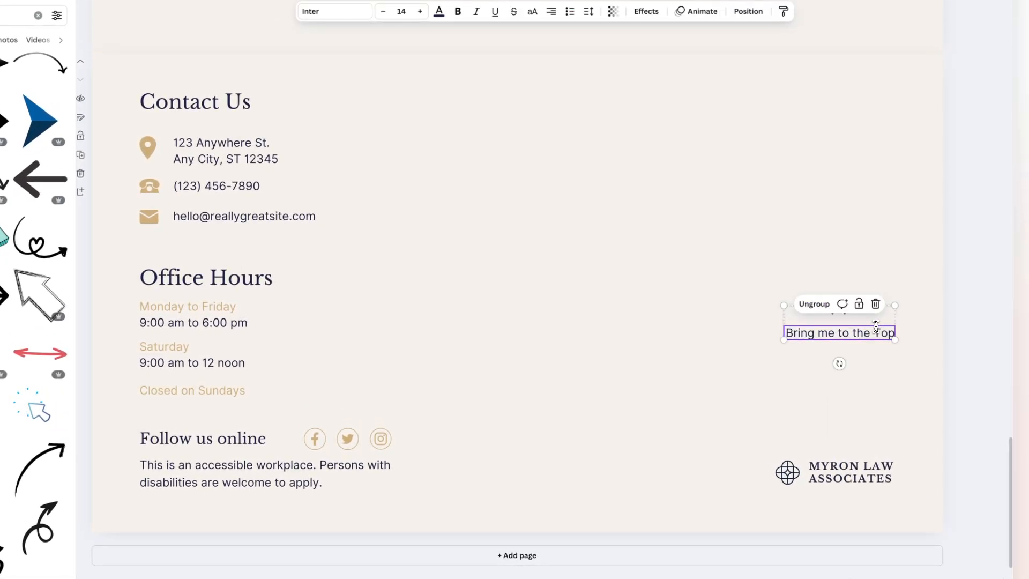
click(880, 310)
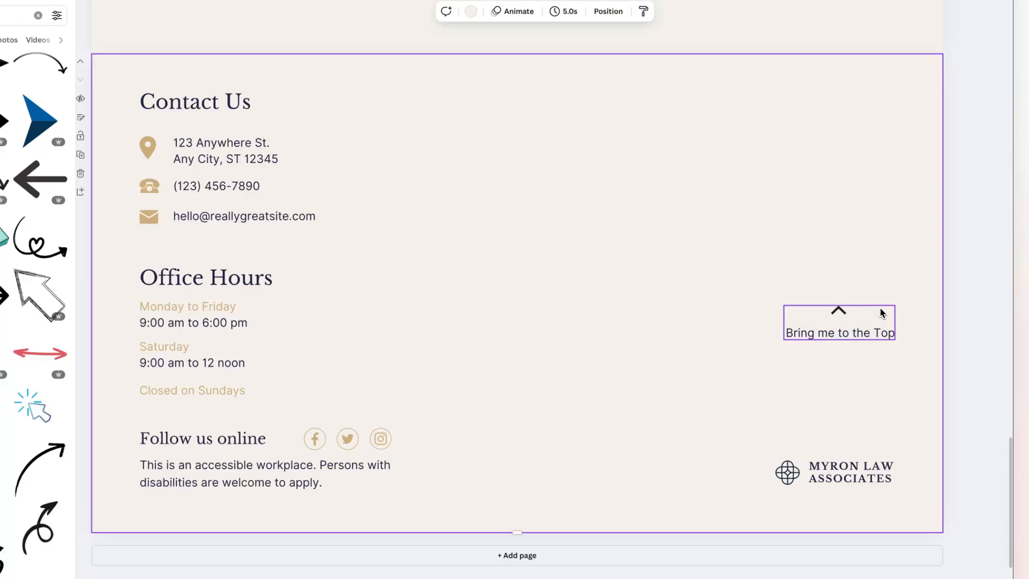
click(892, 285)
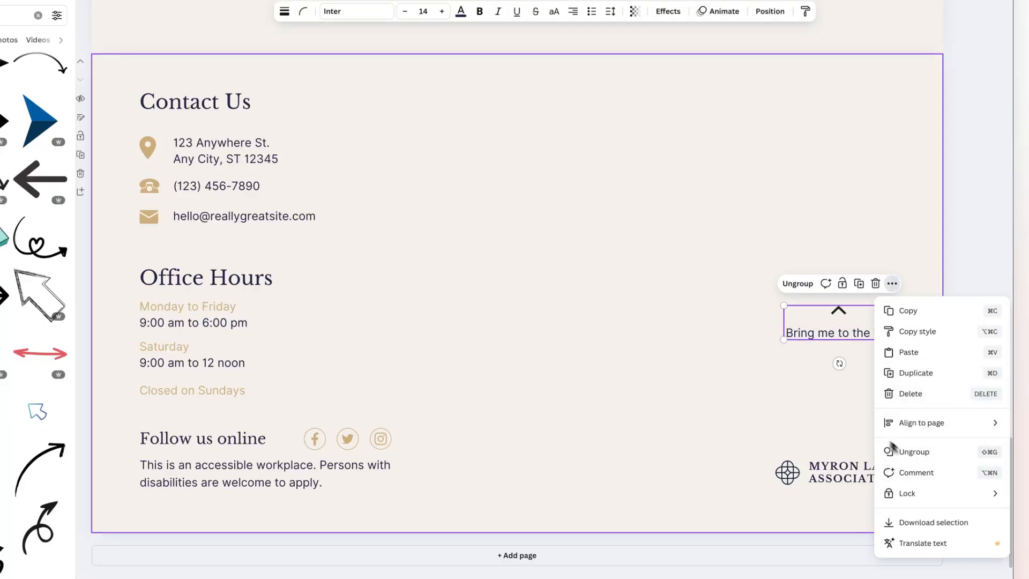
click(855, 373)
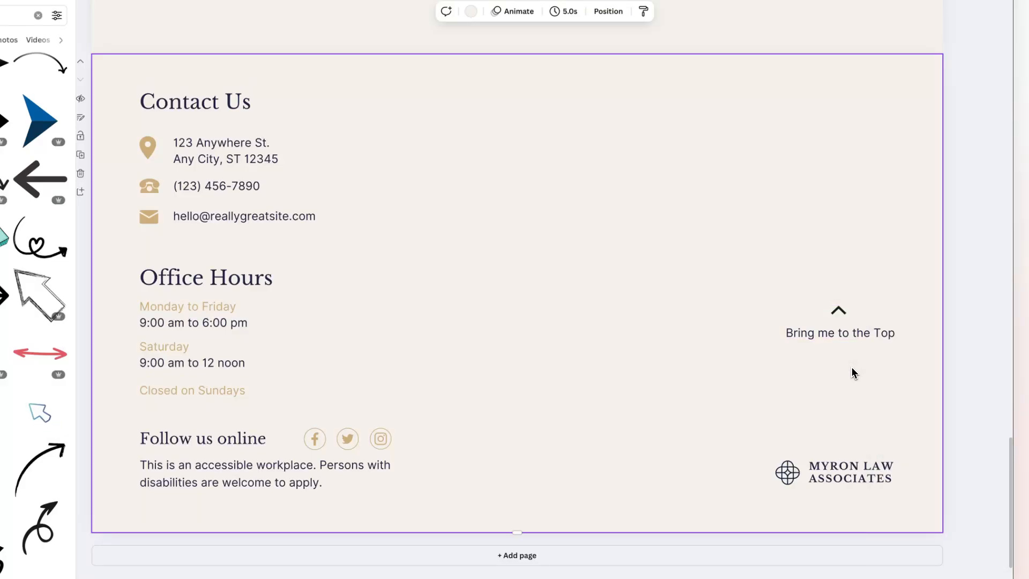
click(842, 328)
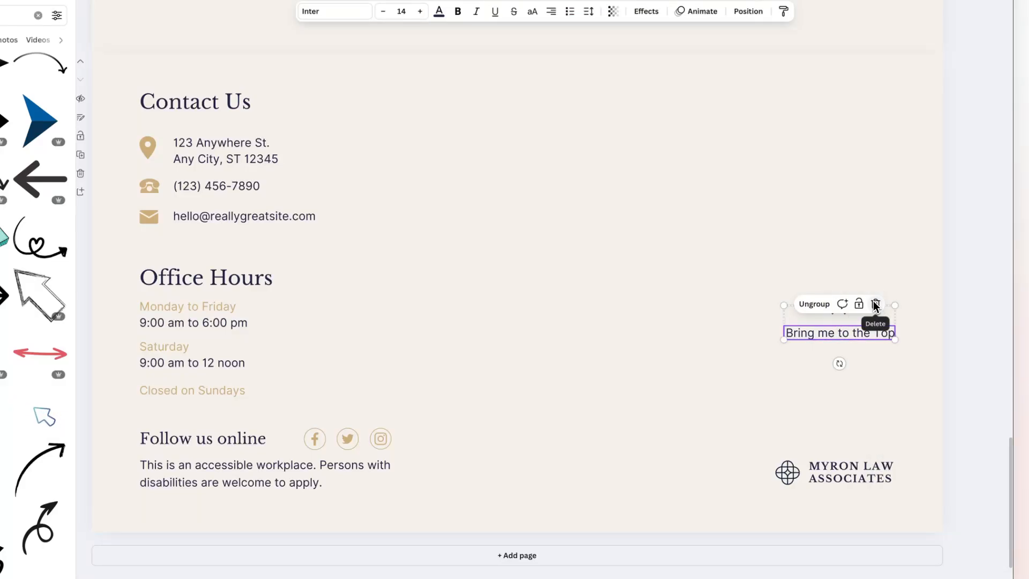
click(828, 305)
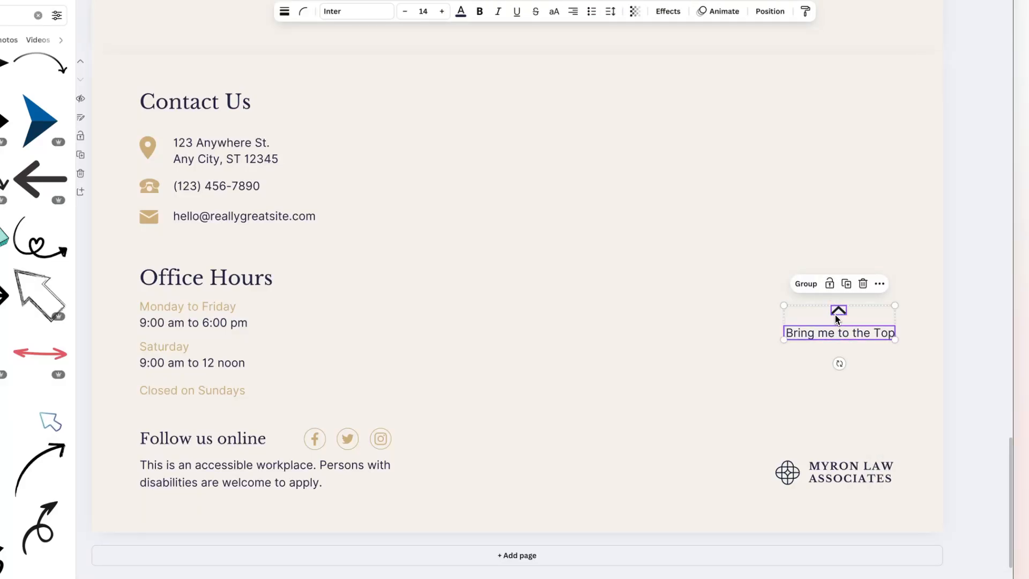
Link the "Bring me to the Top" text to the document page "1 - Untitled".
click(868, 329)
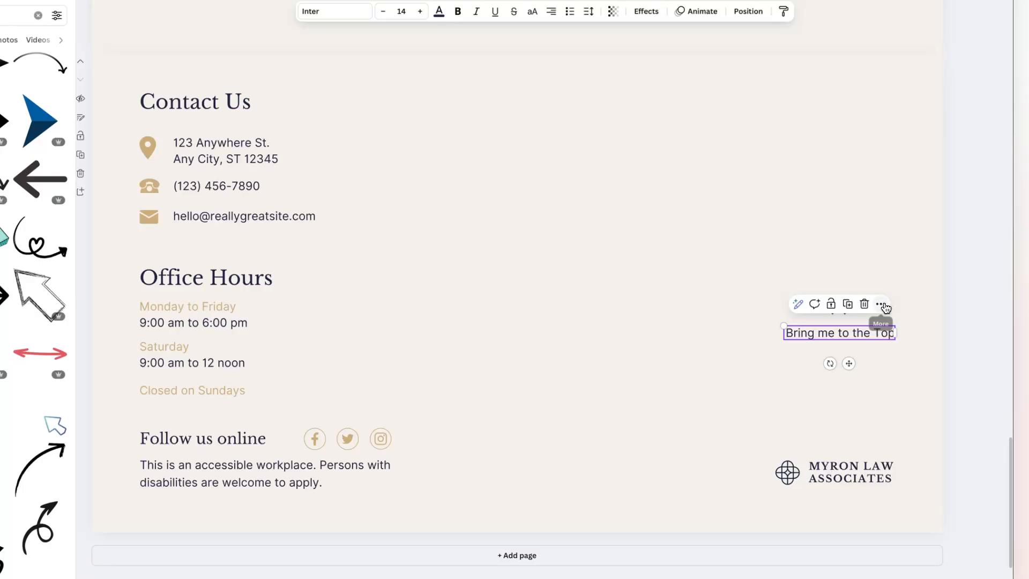
click(881, 303)
click(931, 493)
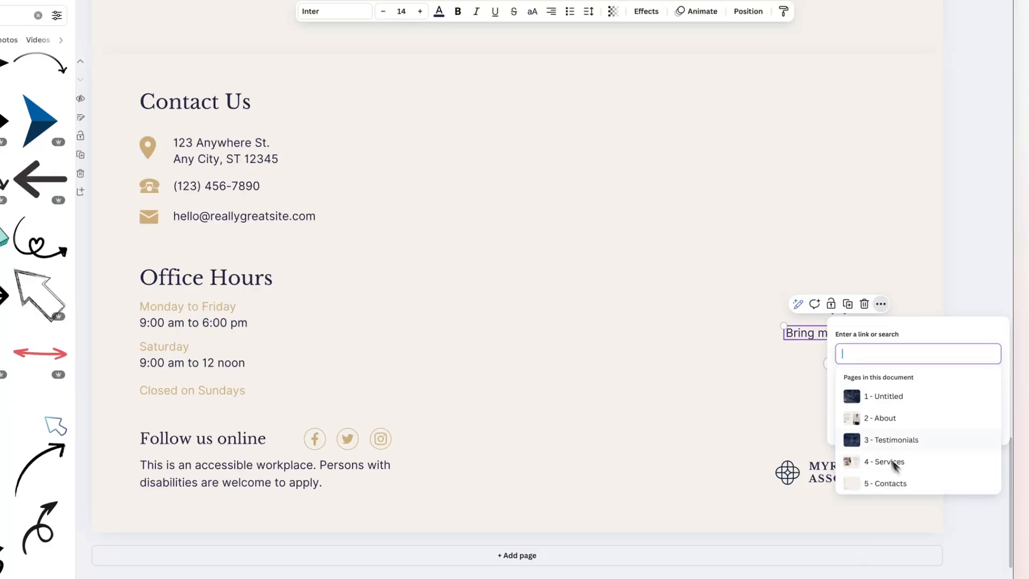
click(893, 512)
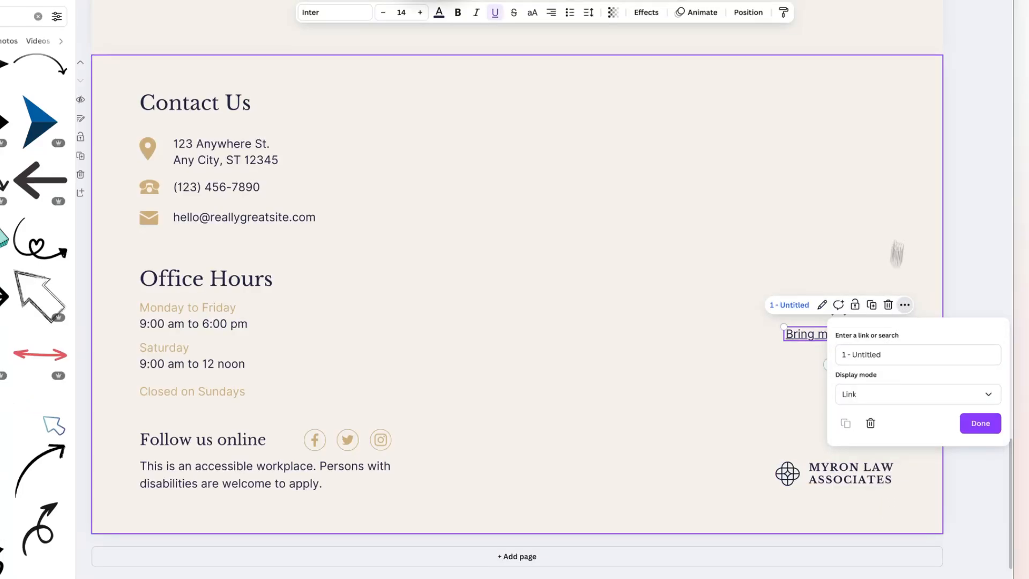
click(983, 416)
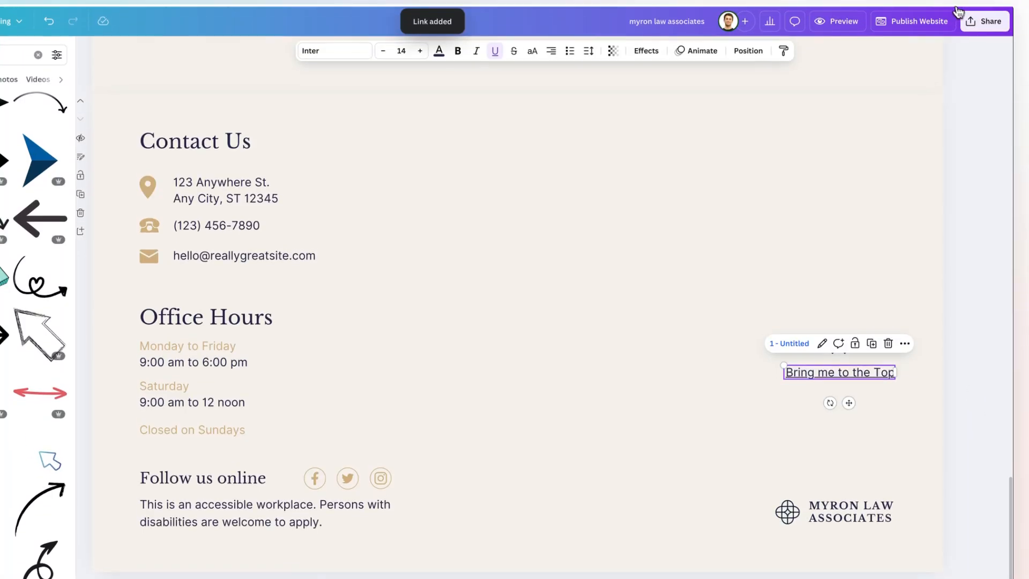
Preview the website and test the header's Contact link and the "Bring me to the Top" link.
click(839, 2)
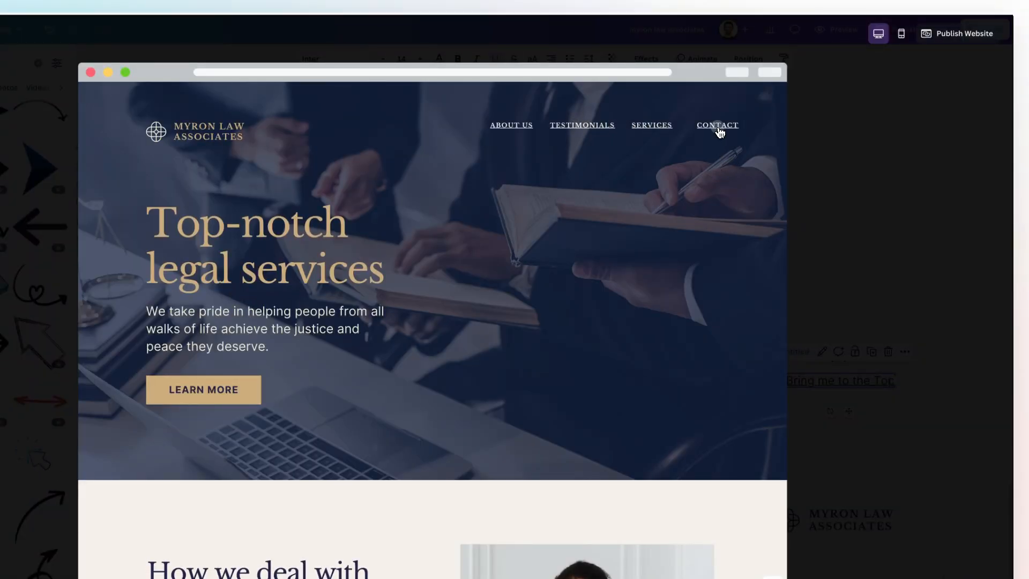
click(718, 129)
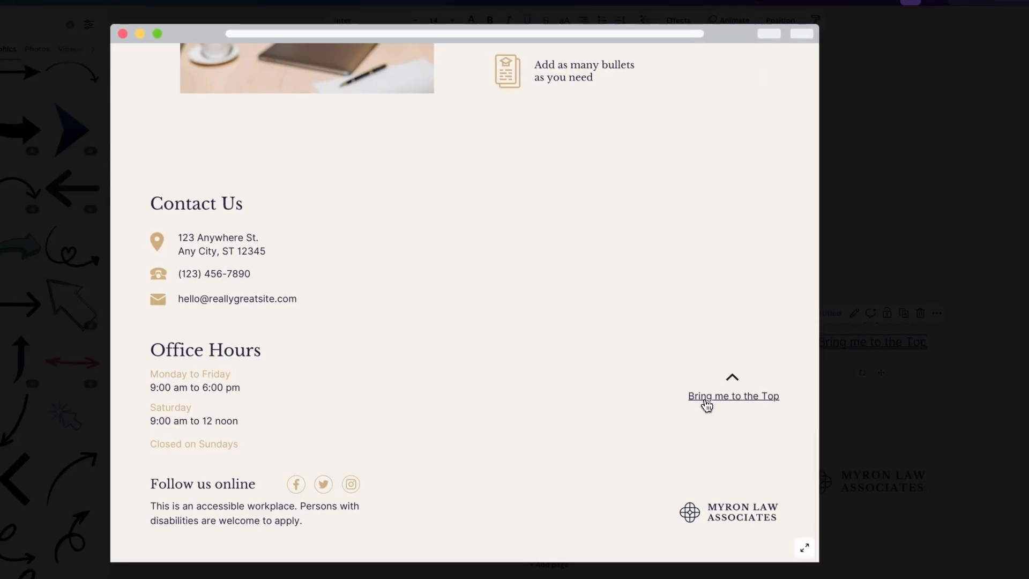
click(706, 403)
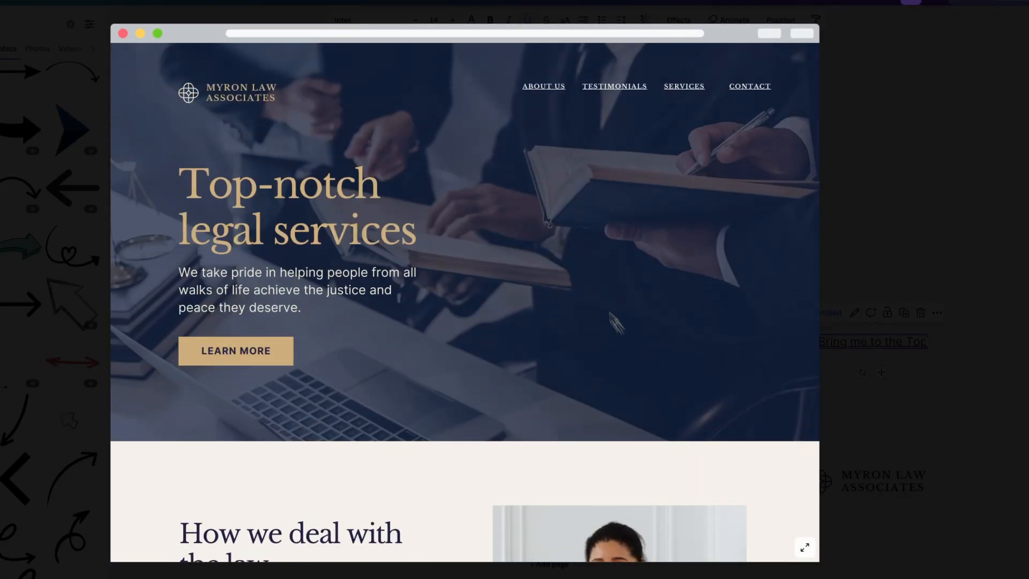
scroll(562, 209, down, 1)
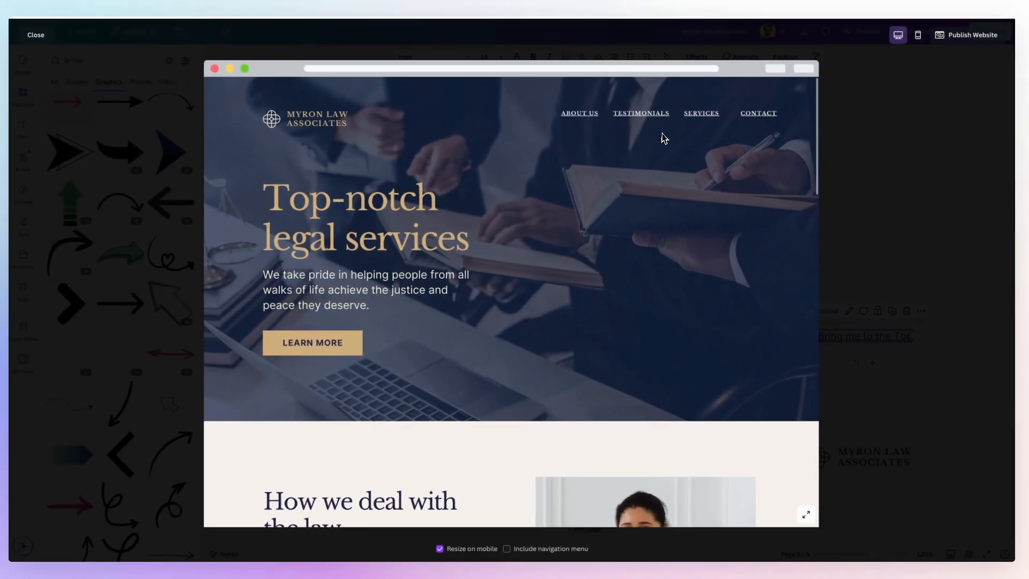